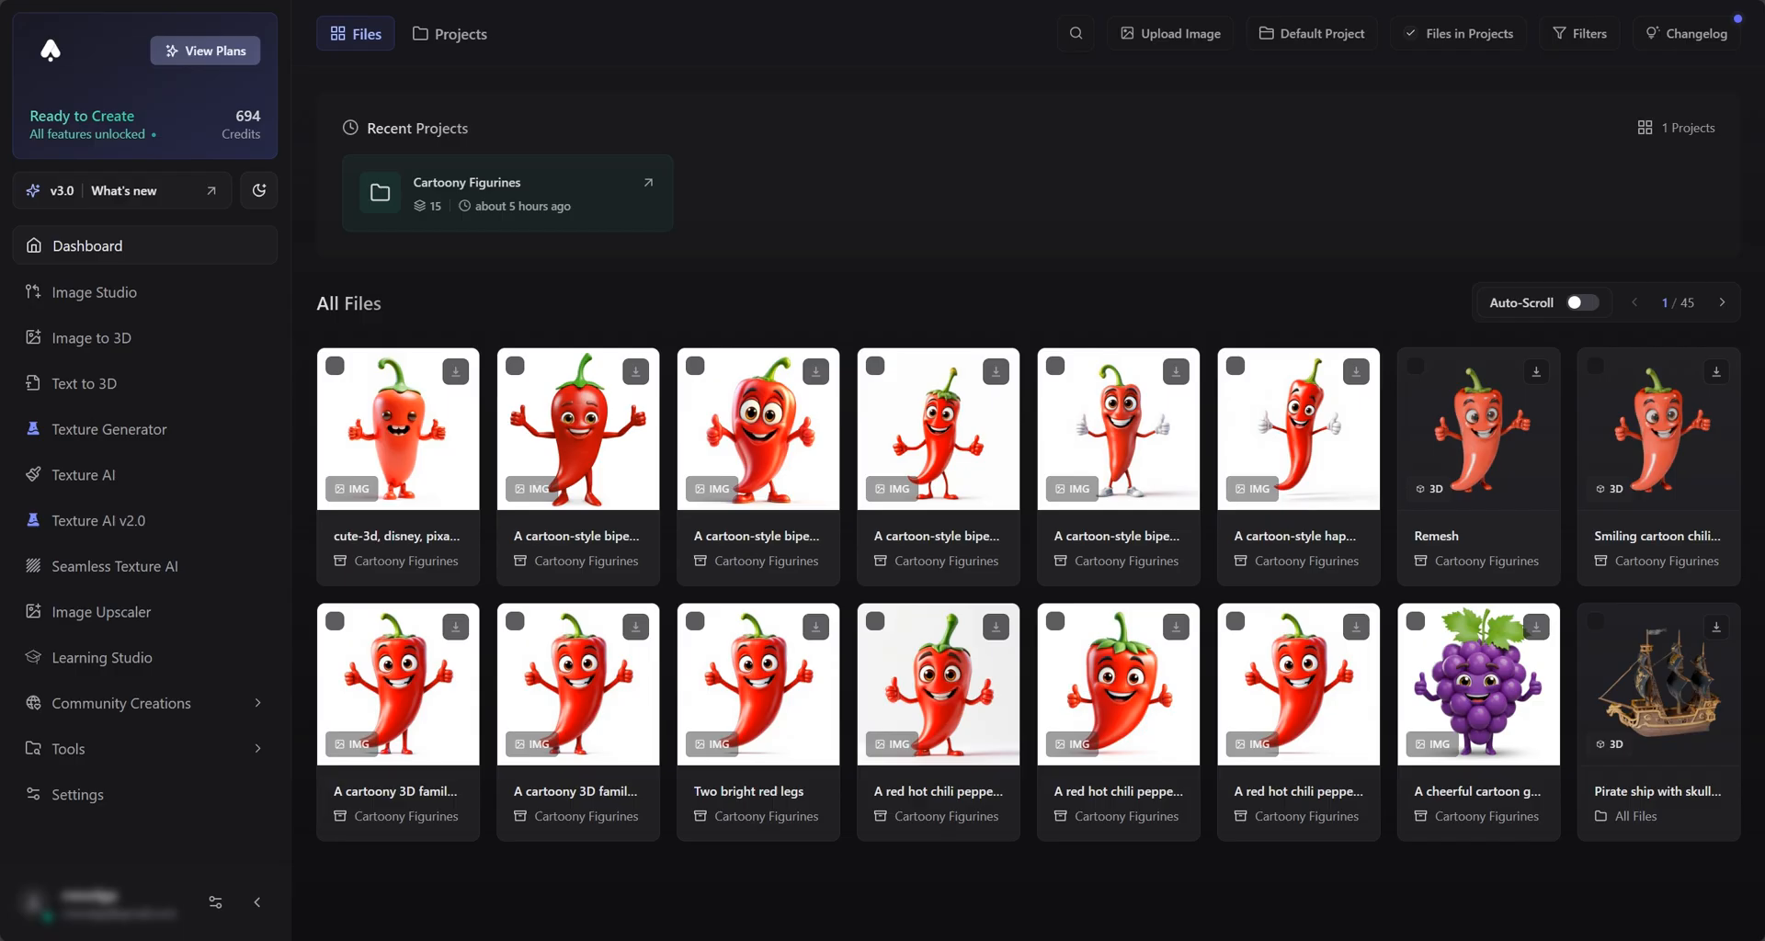
# Upload GrapeFigurine.png into the Prompt Crafter's Image to Prompt mode.
pyautogui.click(94, 292)
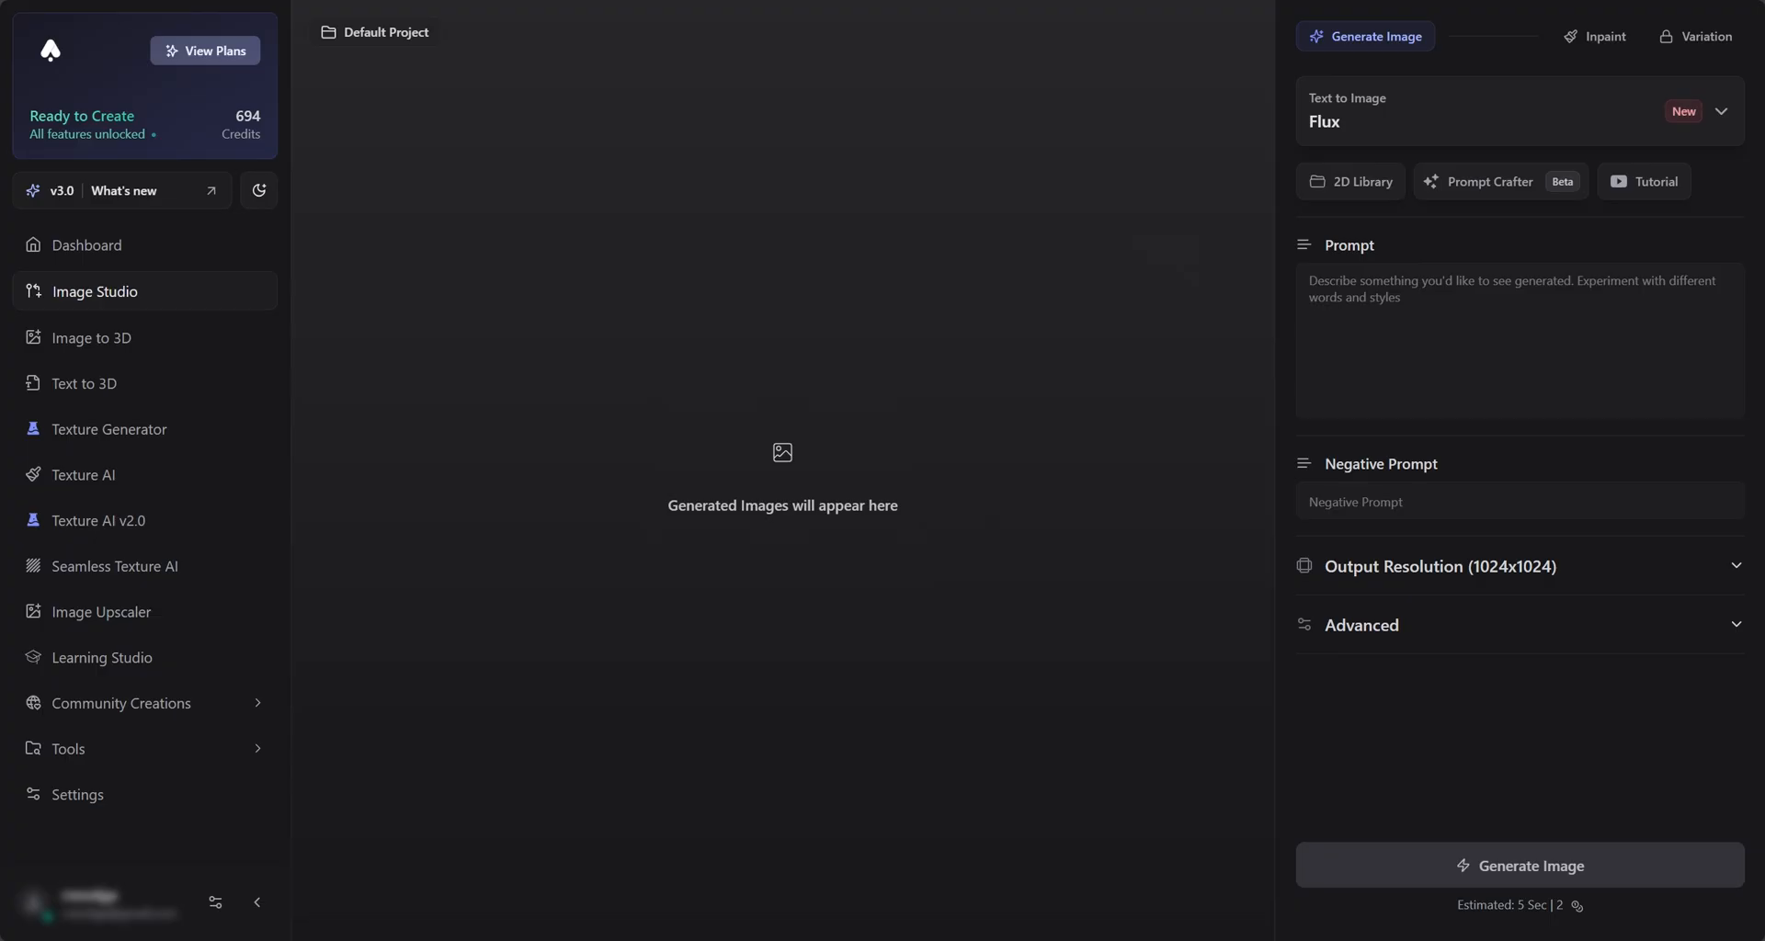
pyautogui.click(1488, 181)
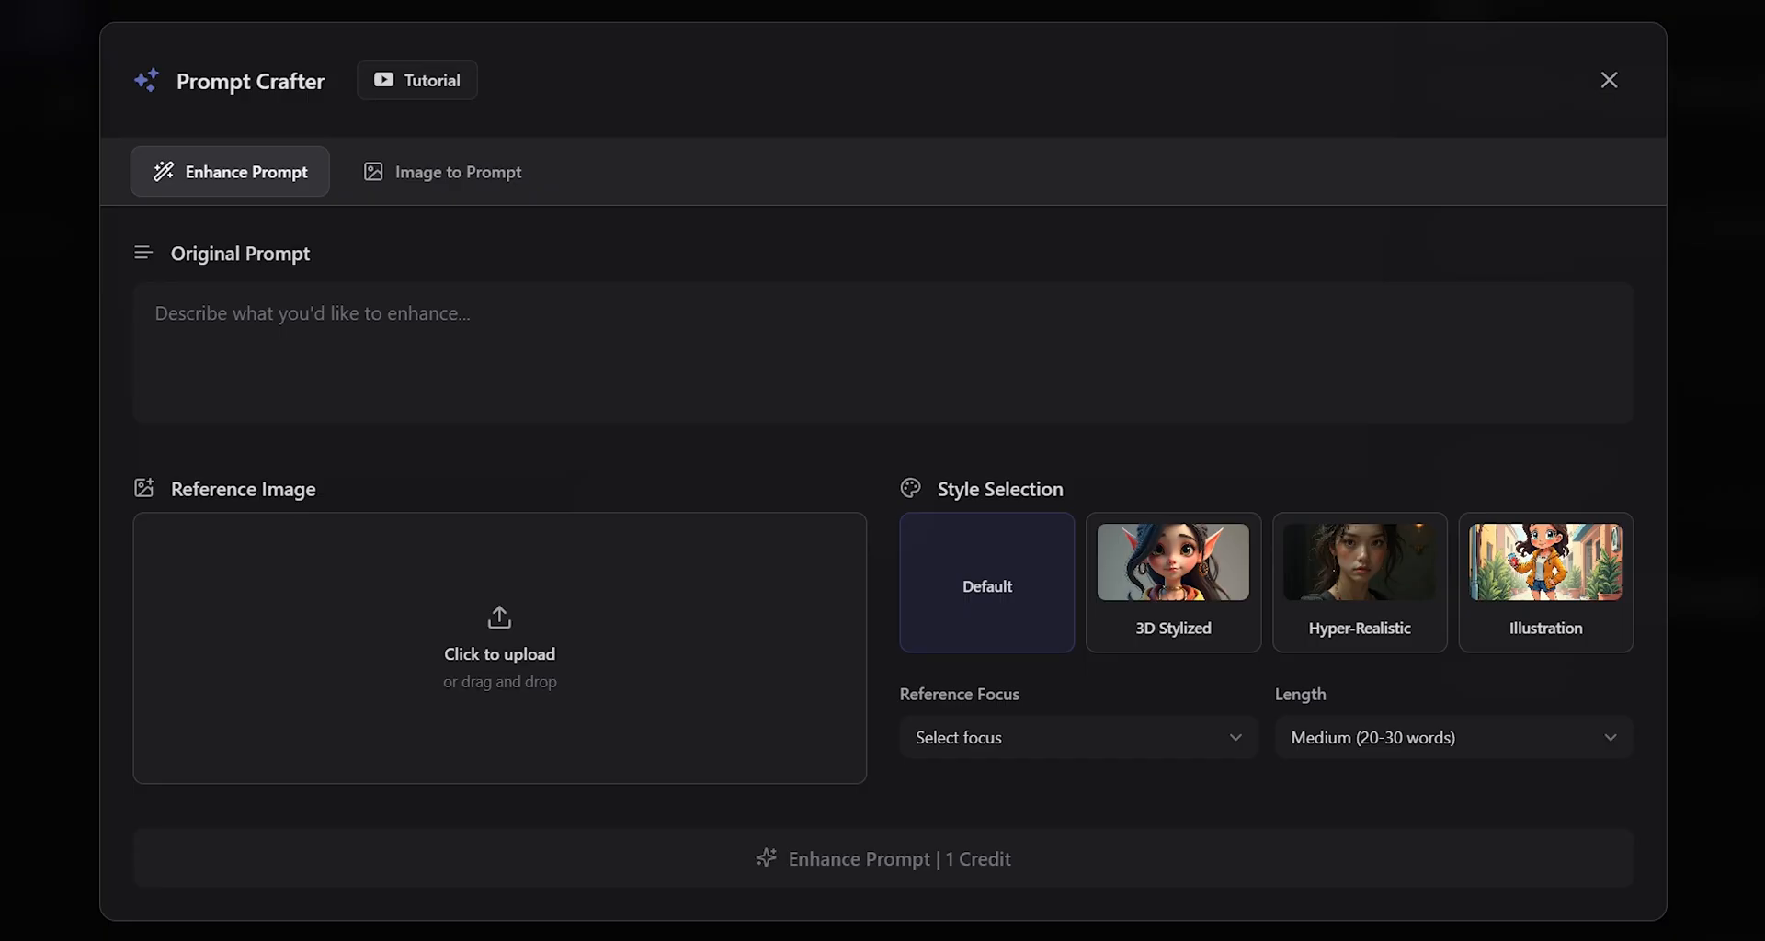
pyautogui.click(441, 171)
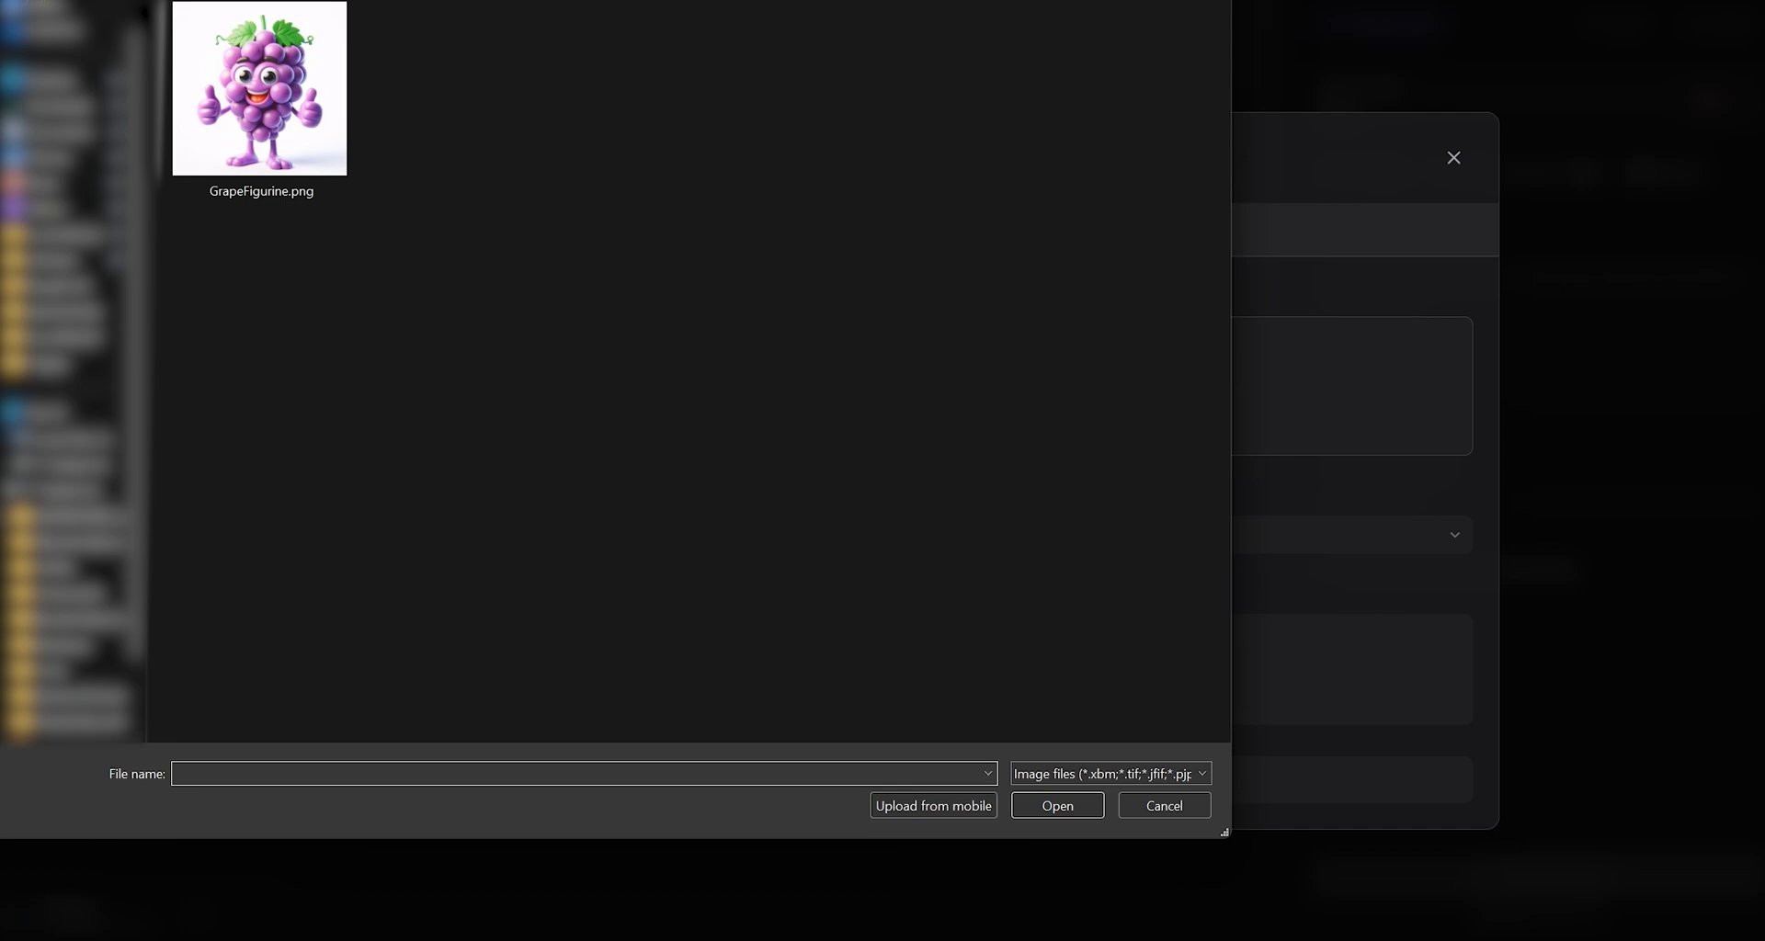
pyautogui.doubleClick(259, 88)
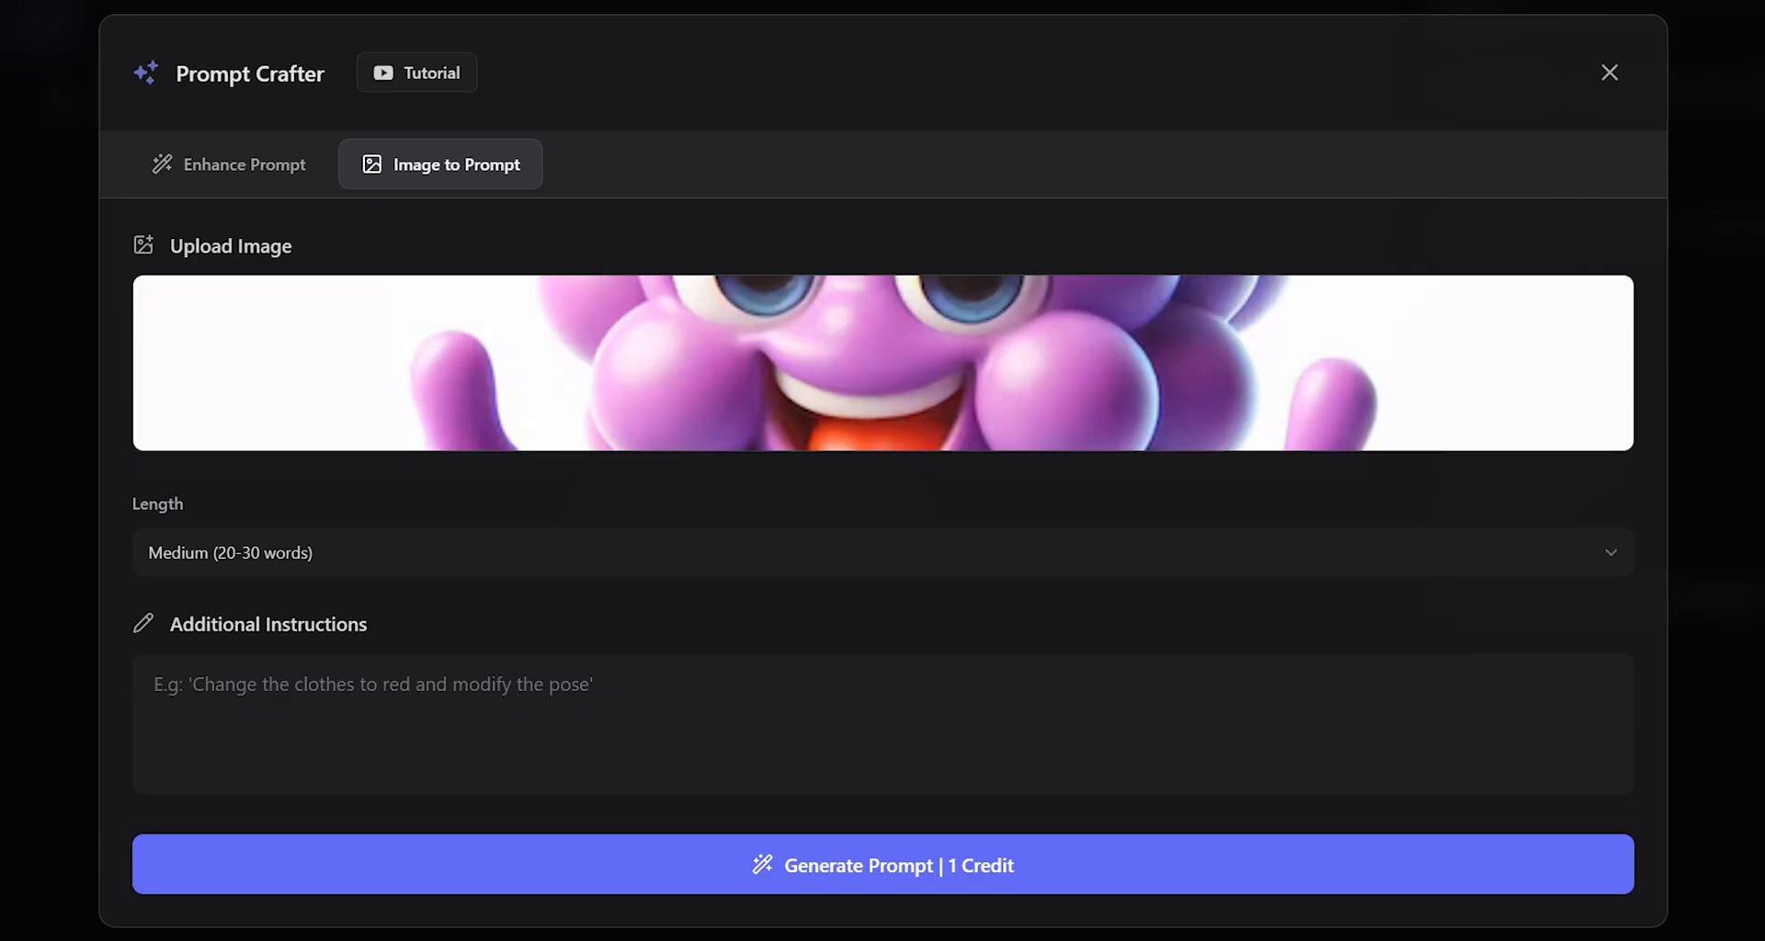
# Generate the grape description, then regenerate it with the red chili pepper instructions.
pyautogui.click(882, 865)
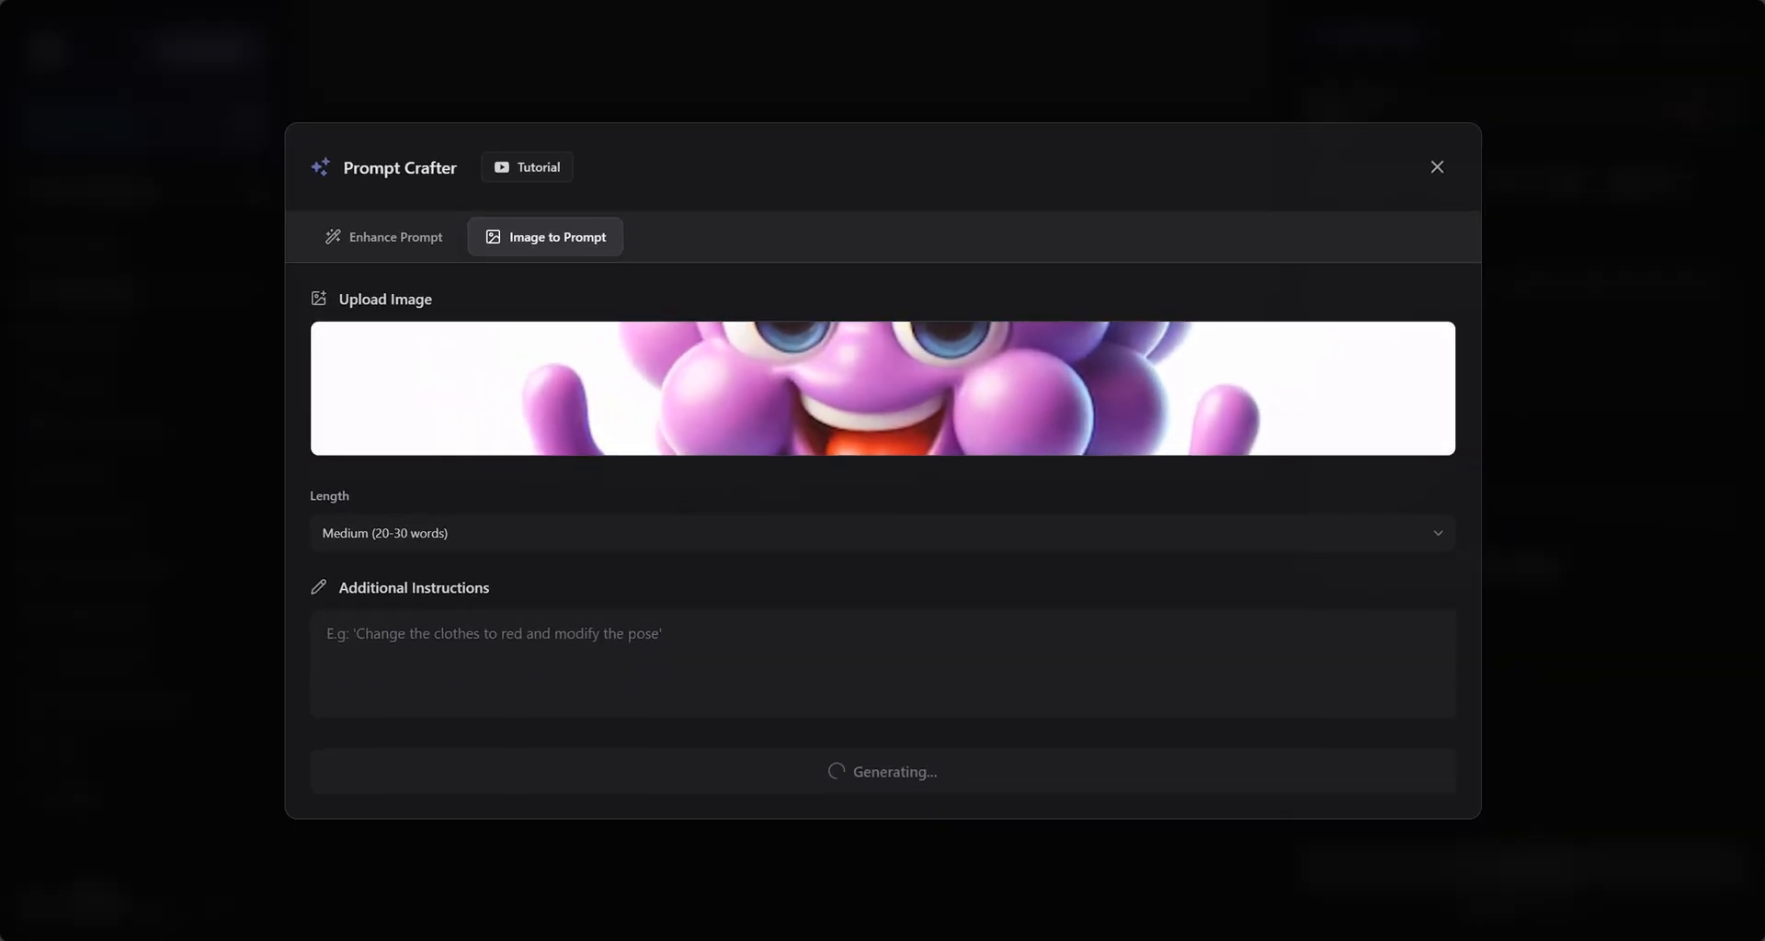
pyautogui.scroll(-1, 882, 552)
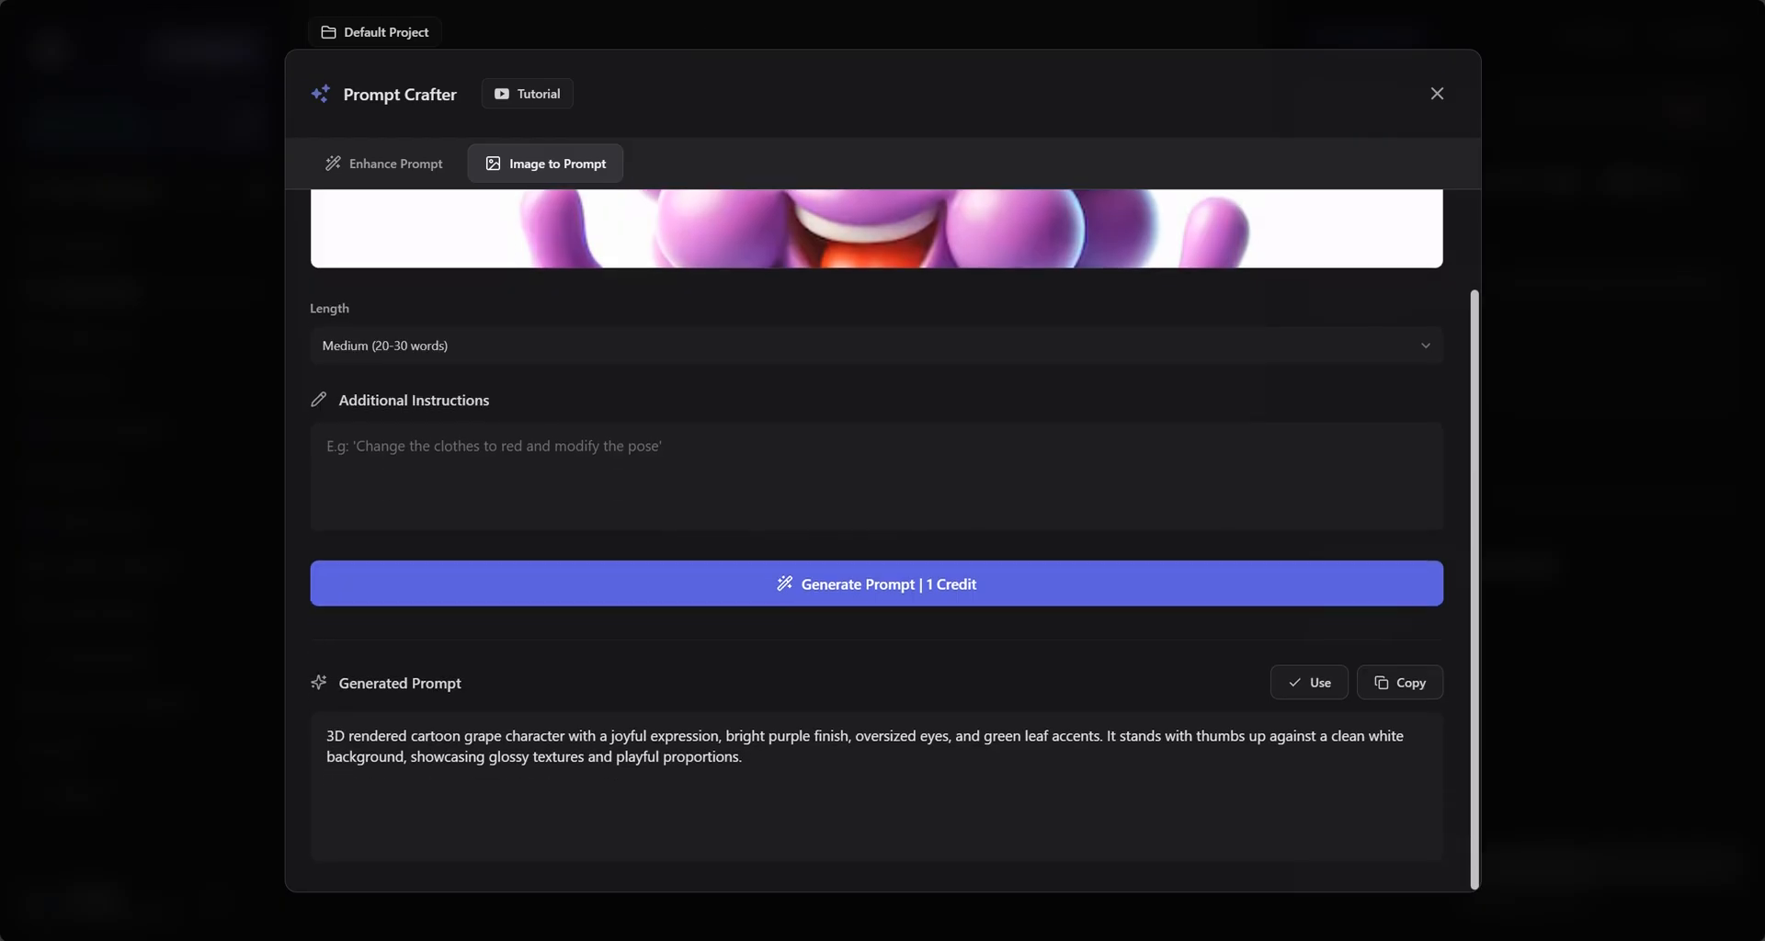
pyautogui.scroll(1, 895, 539)
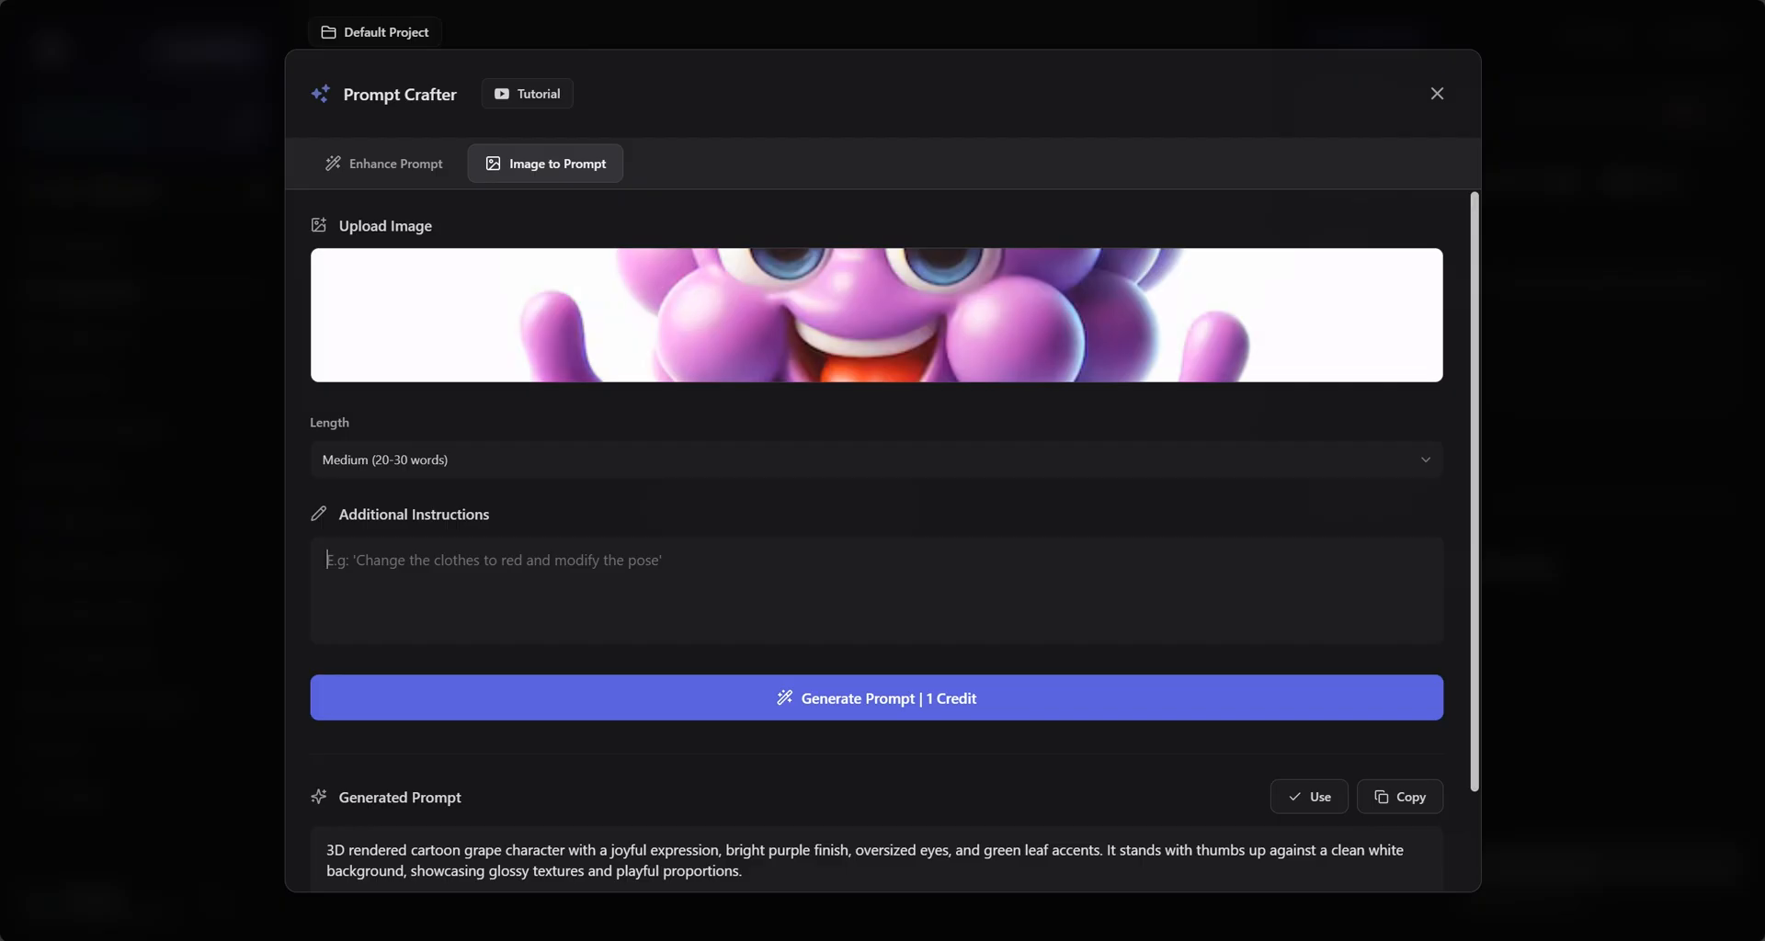
pyautogui.write('Make')
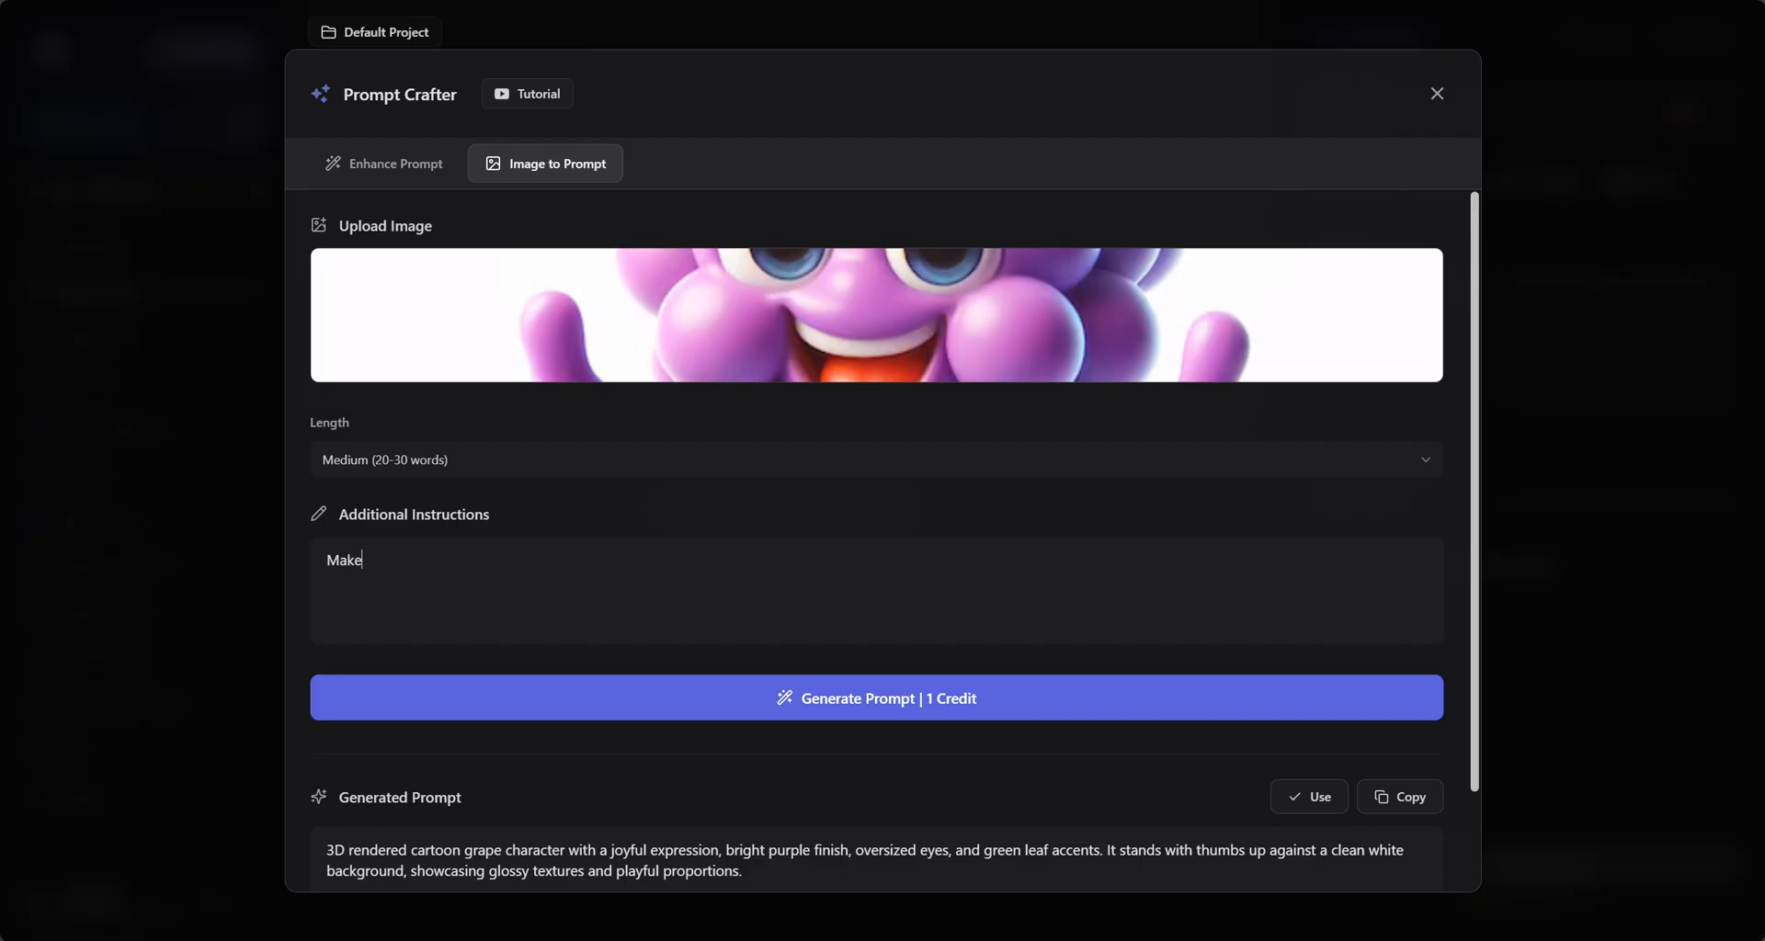
pyautogui.write(' the character a ')
pyautogui.write('red chili p')
pyautogui.write('epper,')
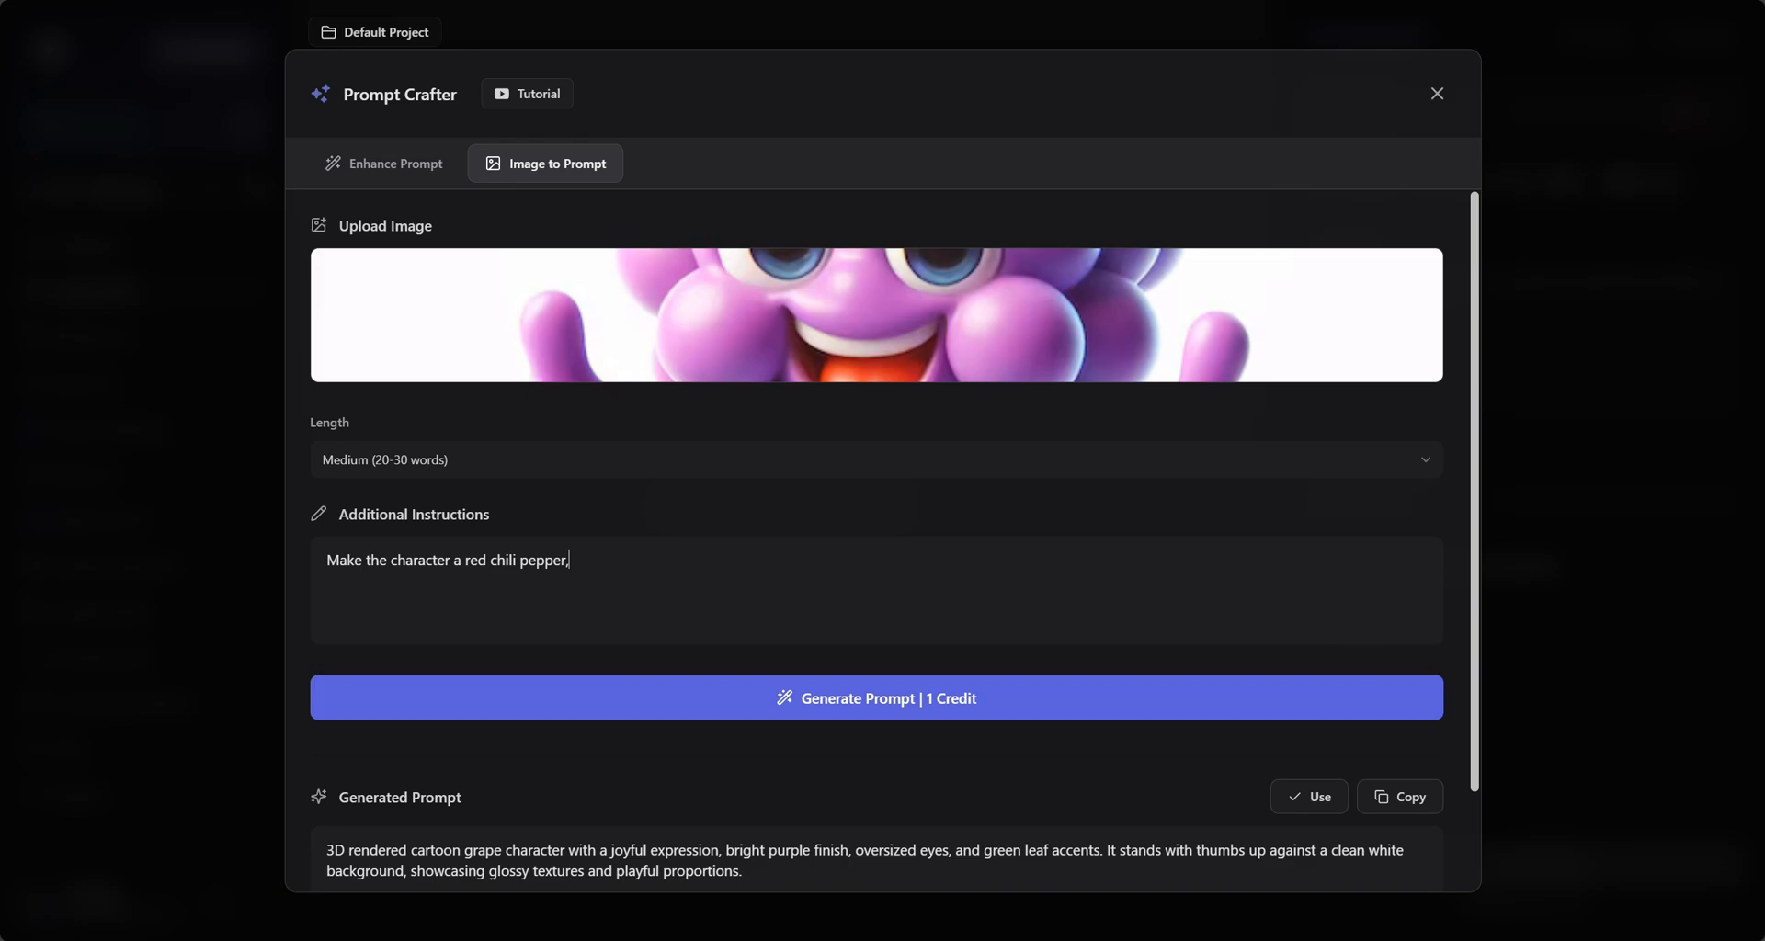
pyautogui.write(' keep everything els')
pyautogui.write('e the same, such as')
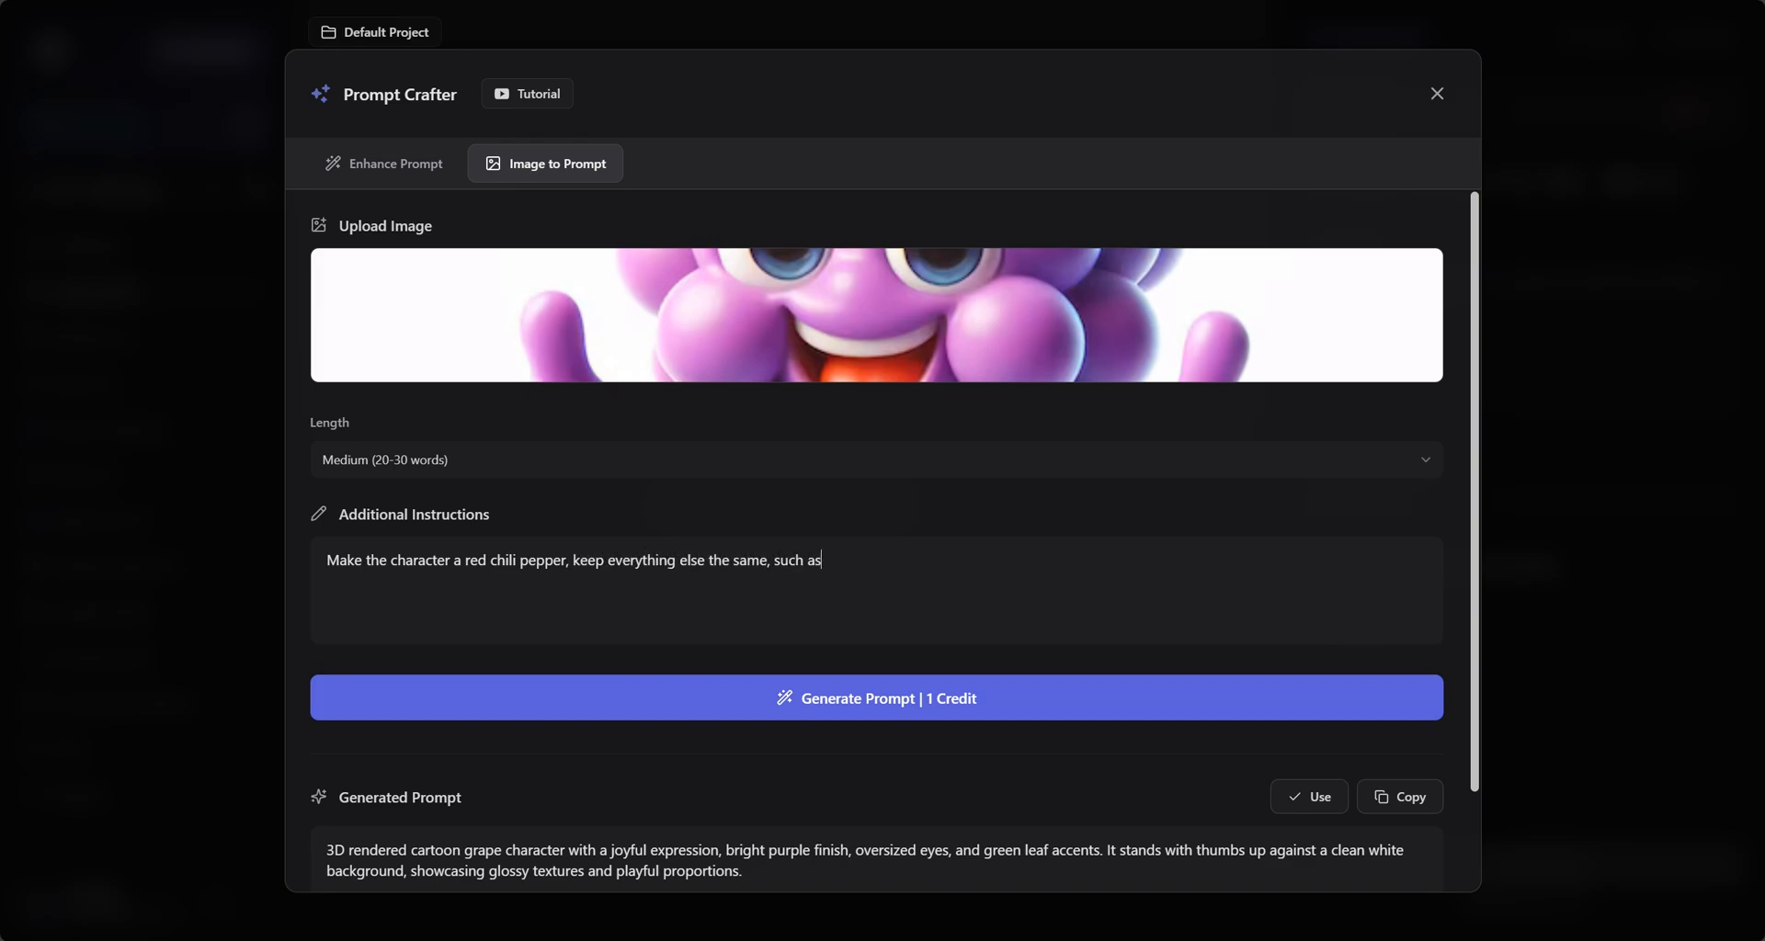
pyautogui.write(' the pose,')
pyautogui.write(' posture, compos')
pyautogui.write('ition')
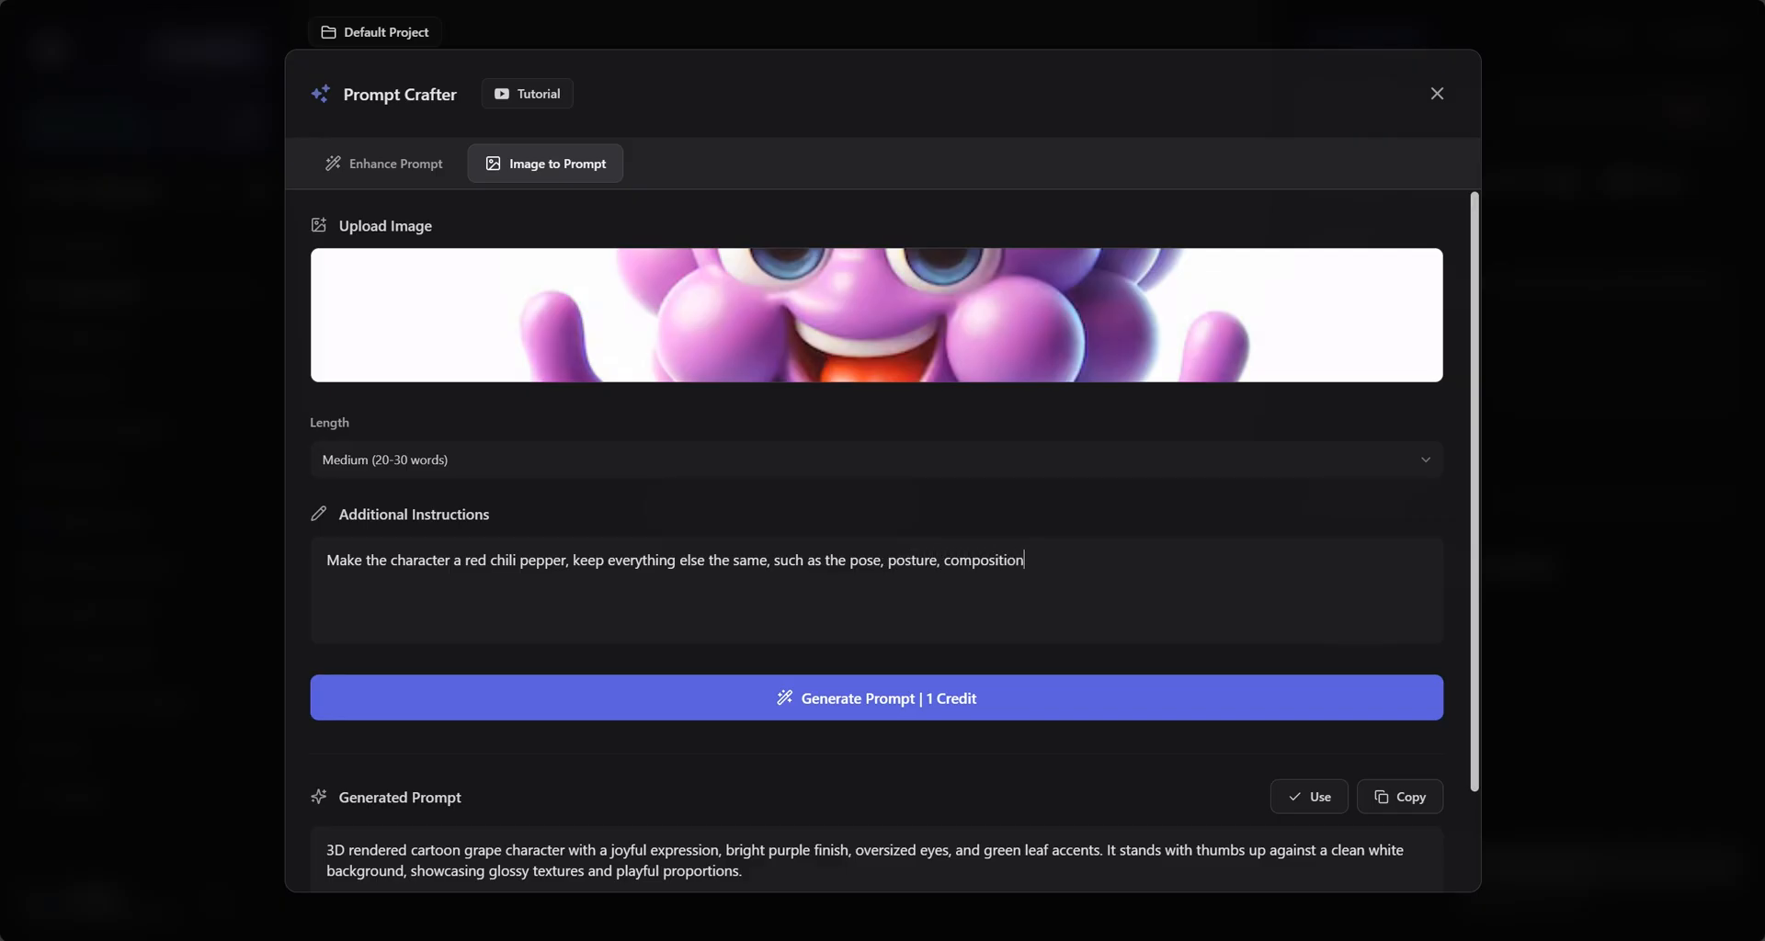
pyautogui.scroll(-2, 883, 594)
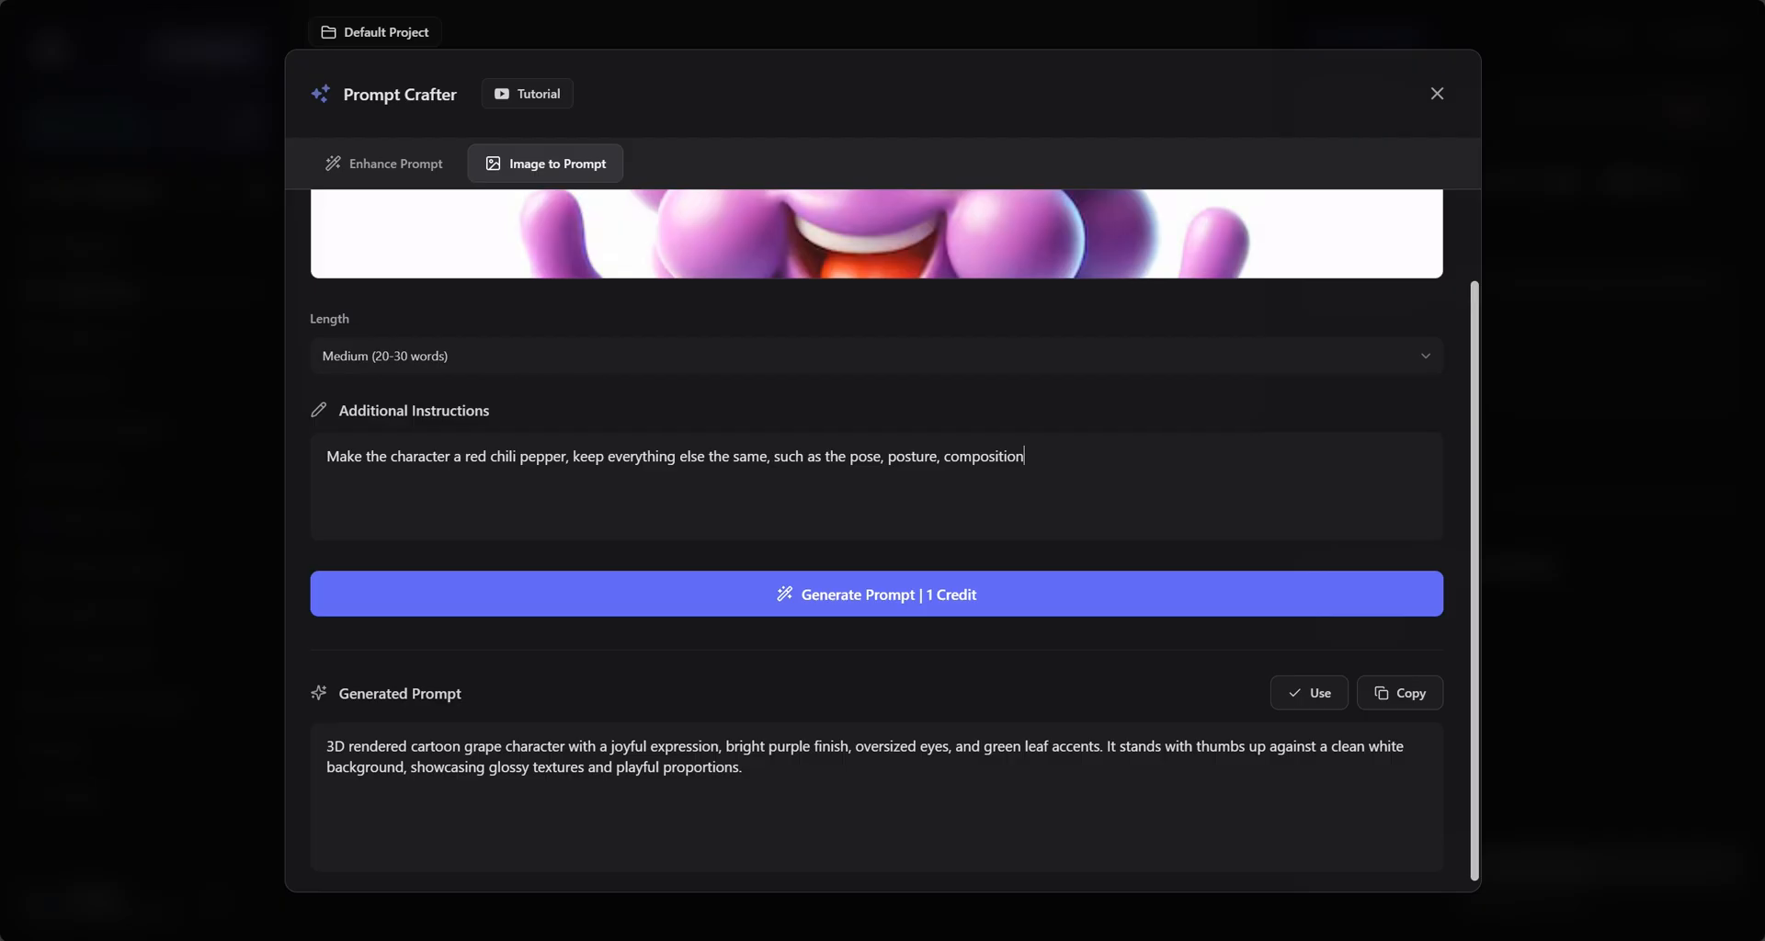
pyautogui.click(882, 594)
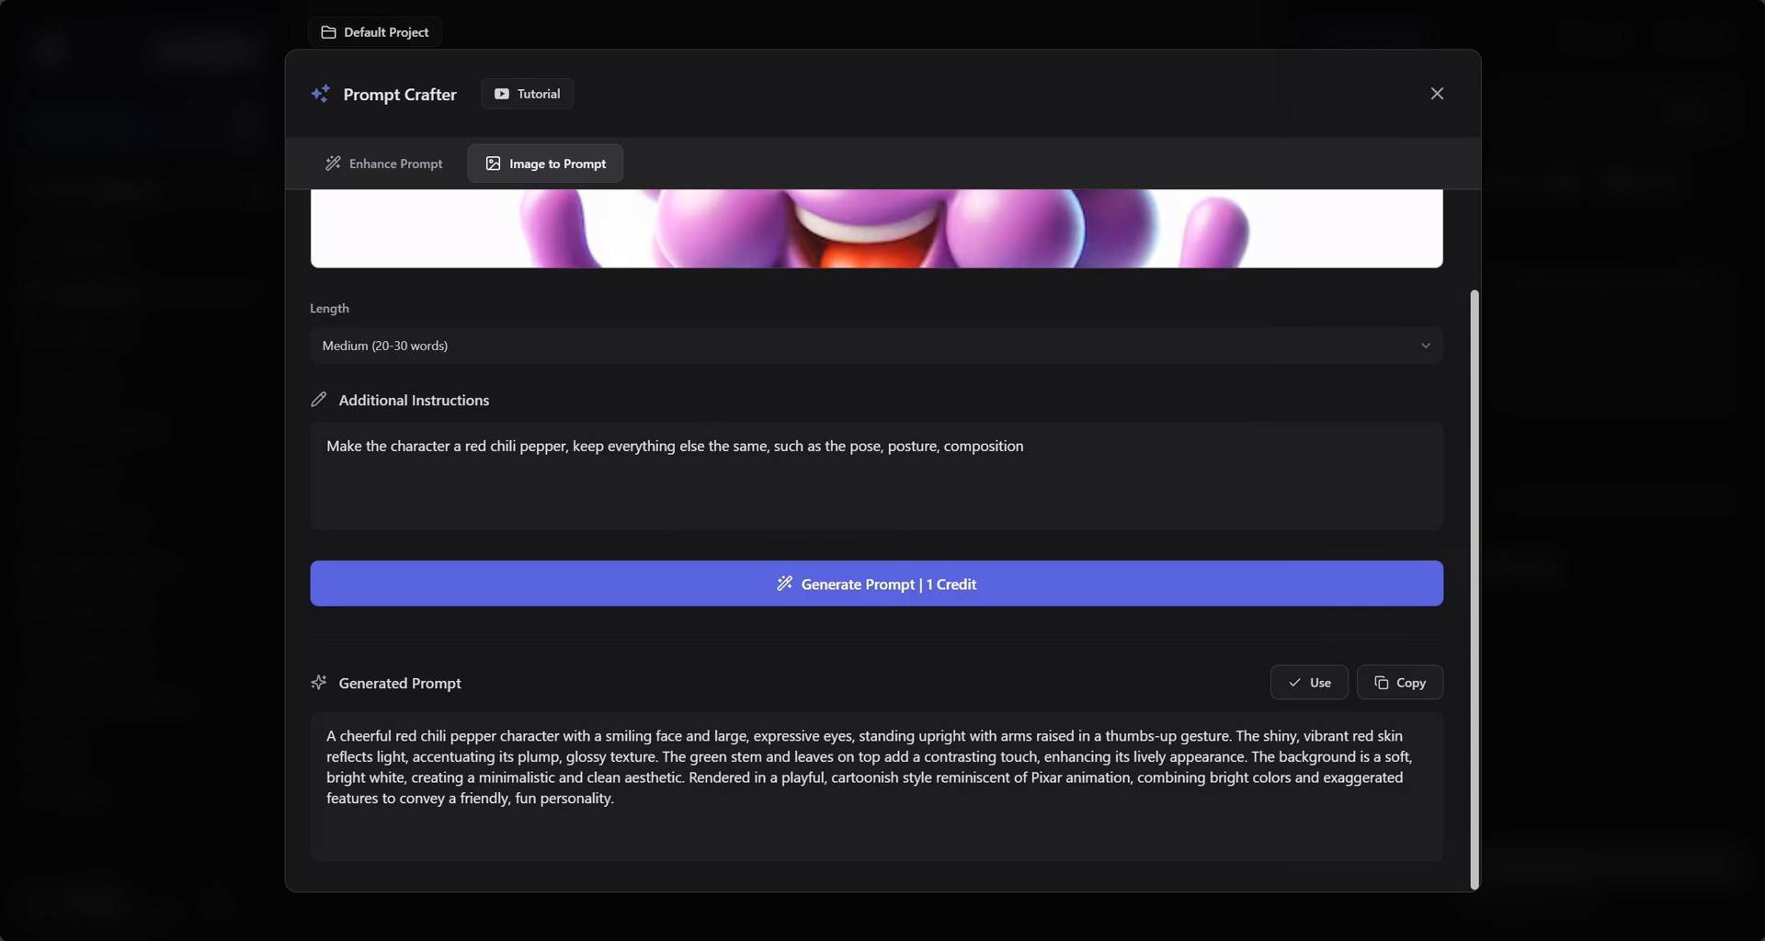
# Use the chili description as the prompt and choose the Flux Pro 1.1 model.
pyautogui.click(1308, 682)
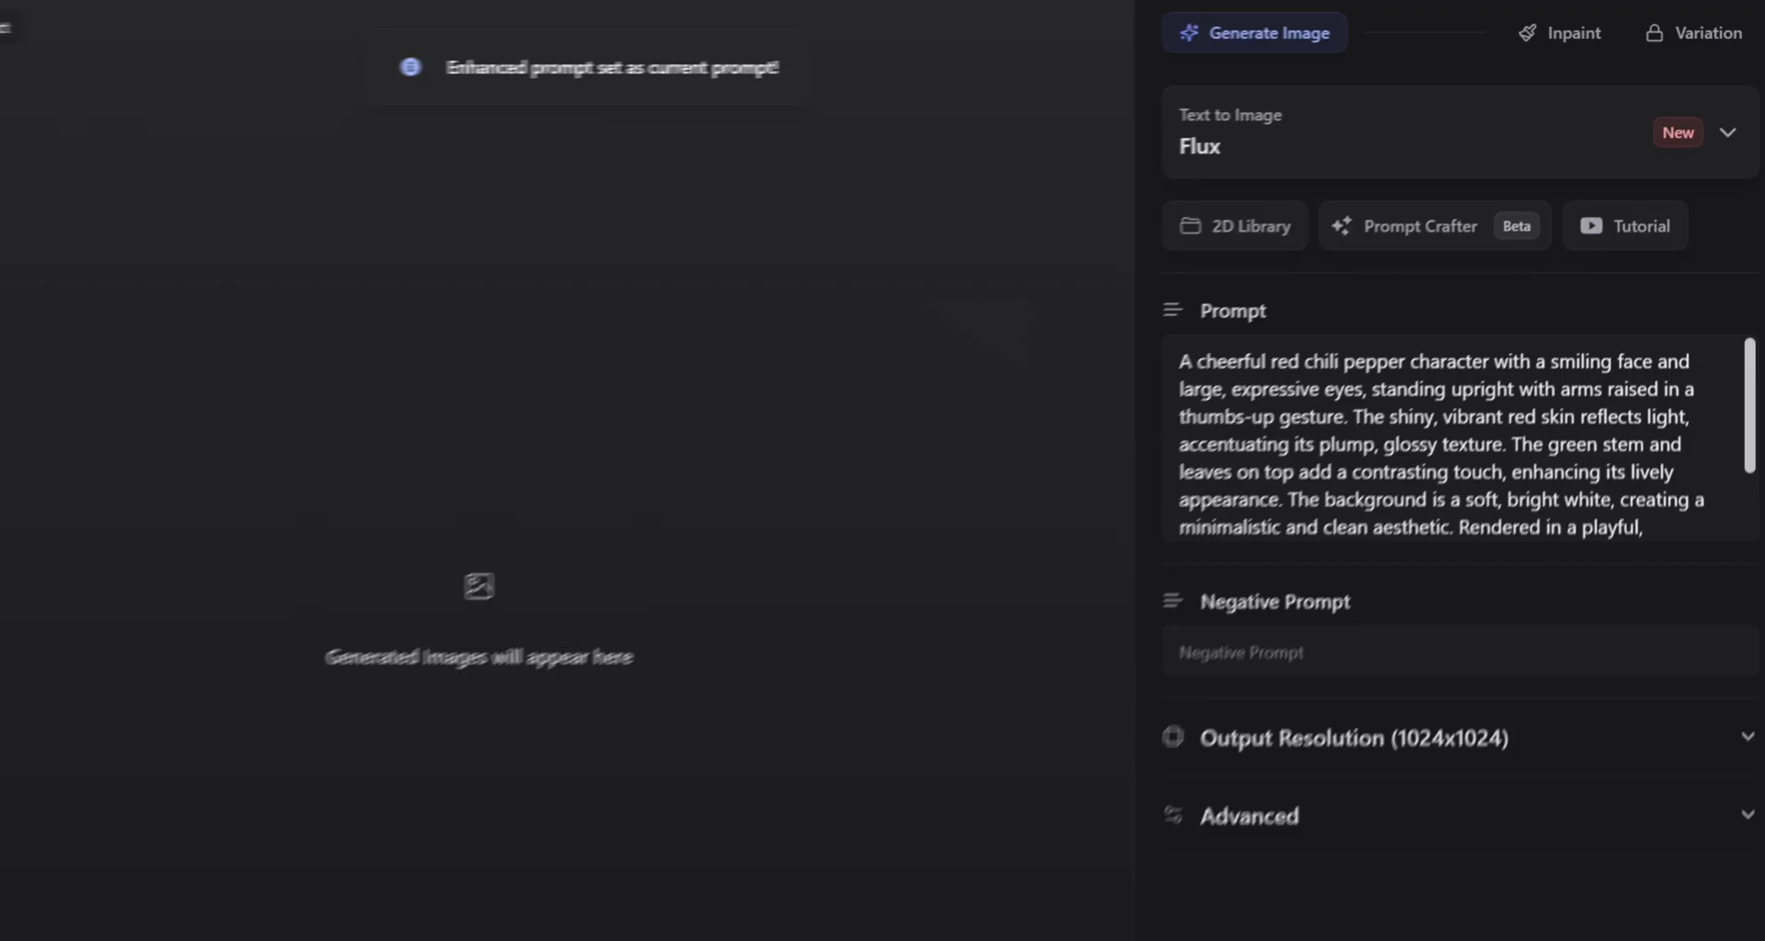
pyautogui.click(1388, 163)
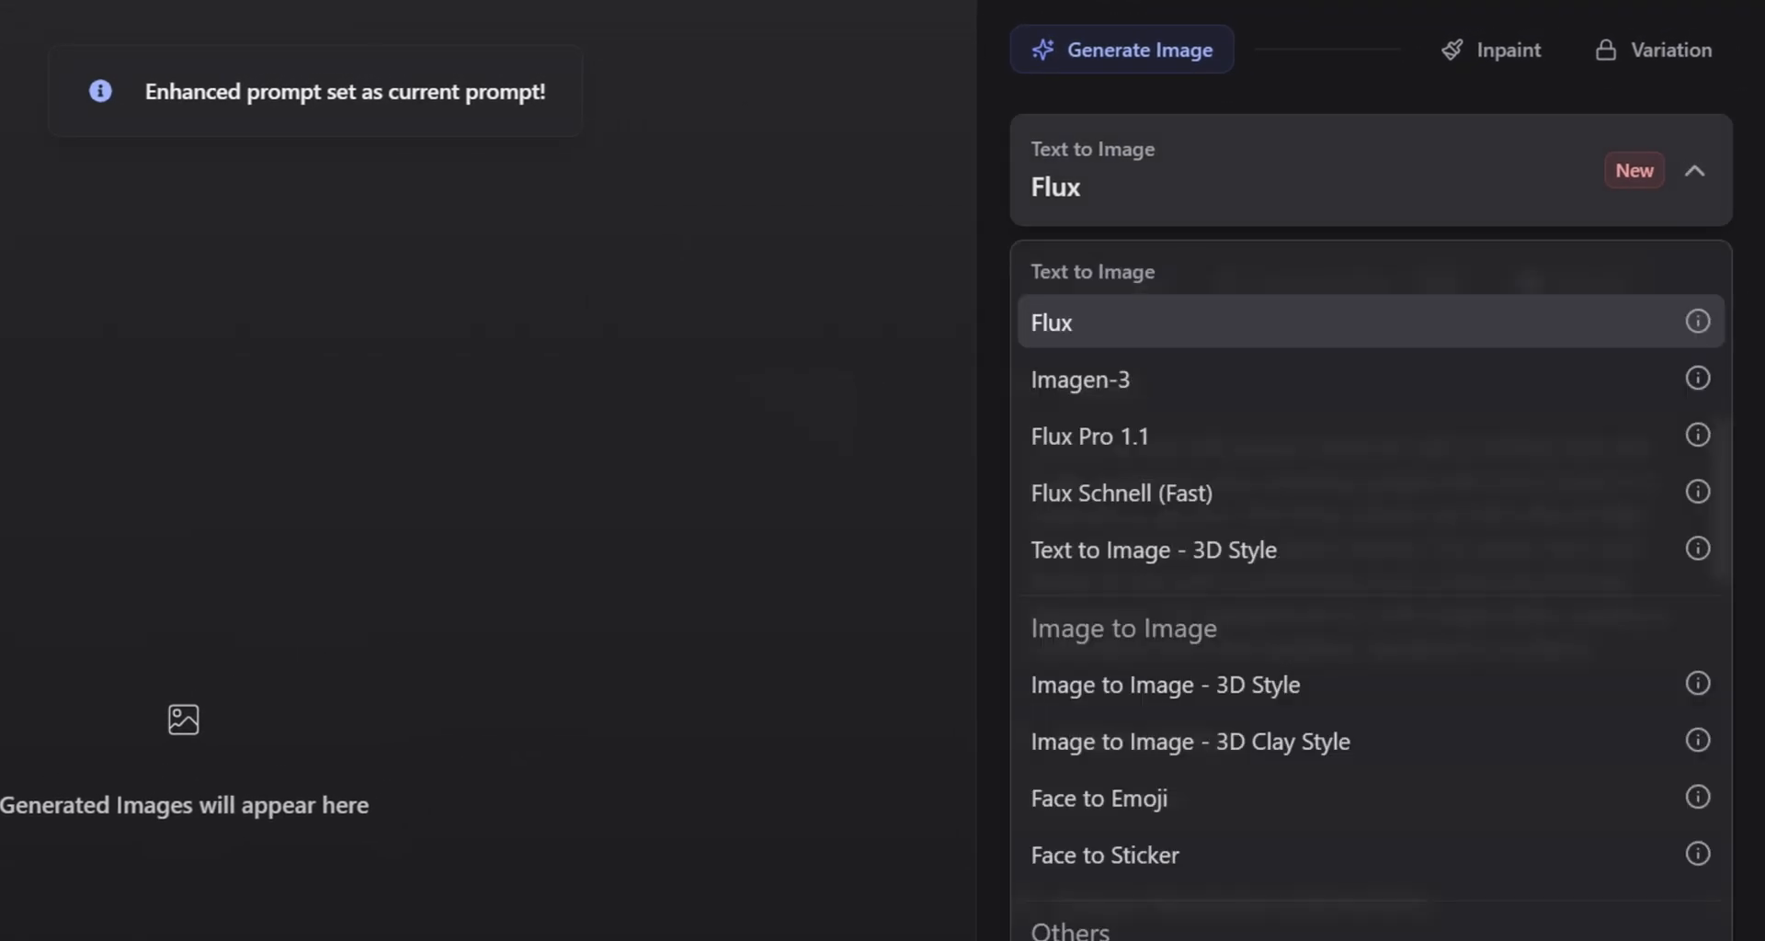
pyautogui.click(1103, 436)
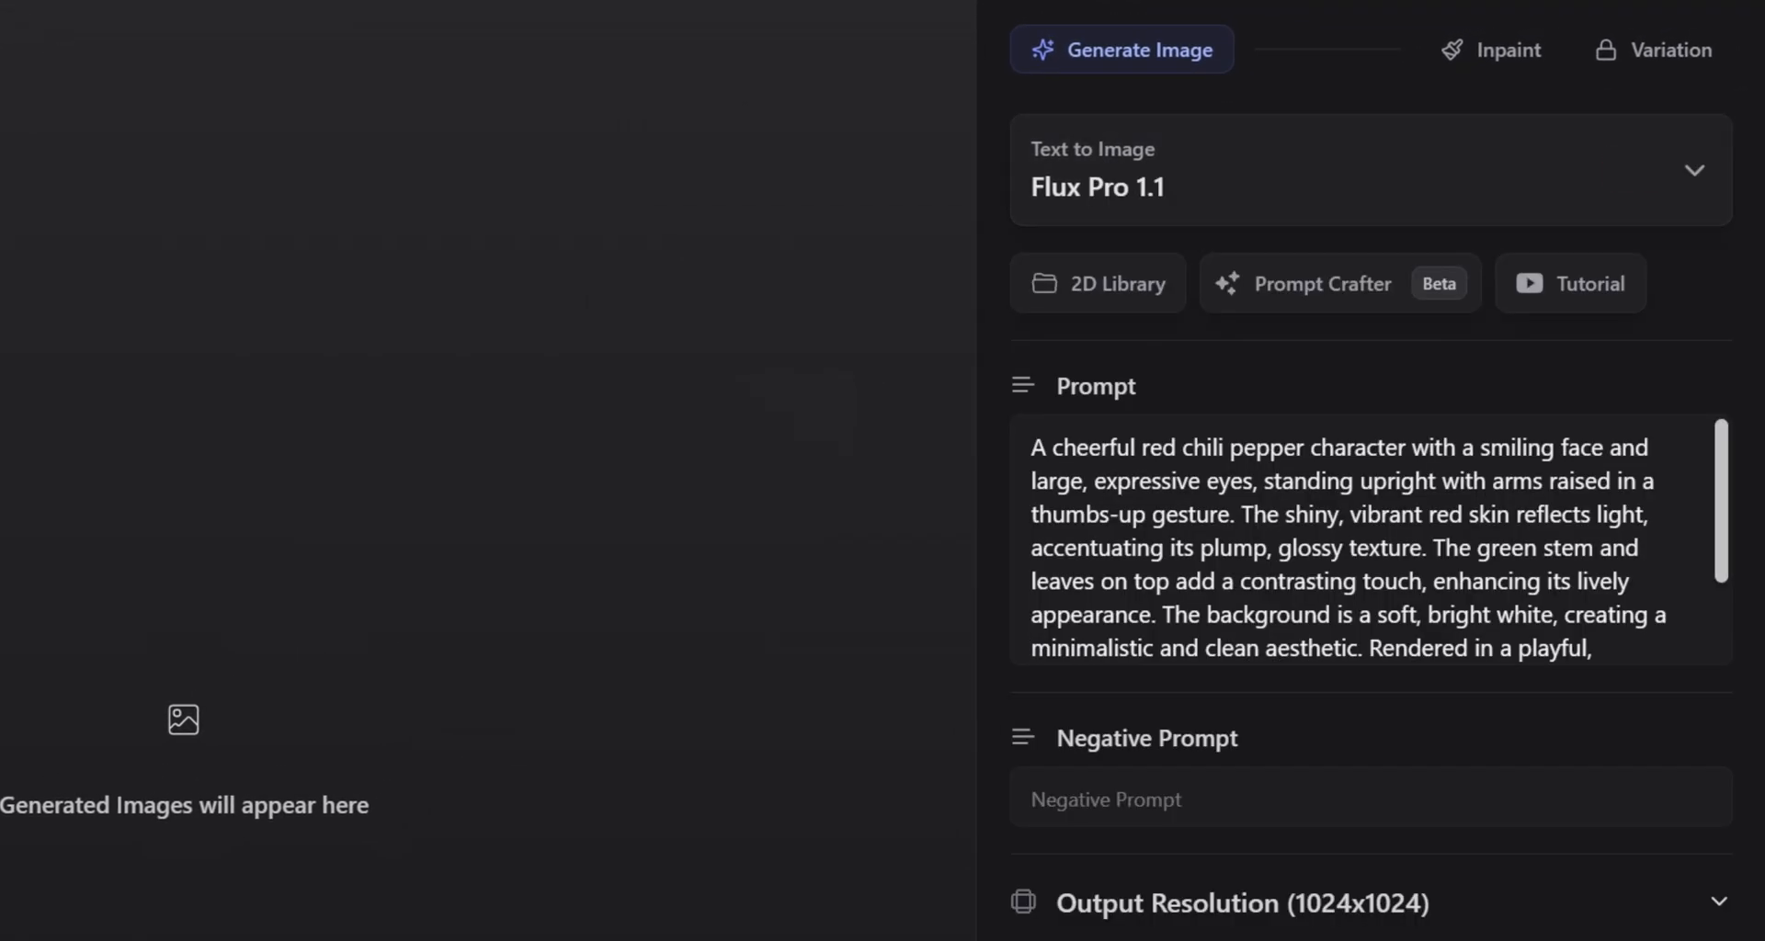
# Write a negative prompt excluding worst quality, ugly, bad proportions and pixelated results.
pyautogui.click(1371, 798)
pyautogui.write('wor')
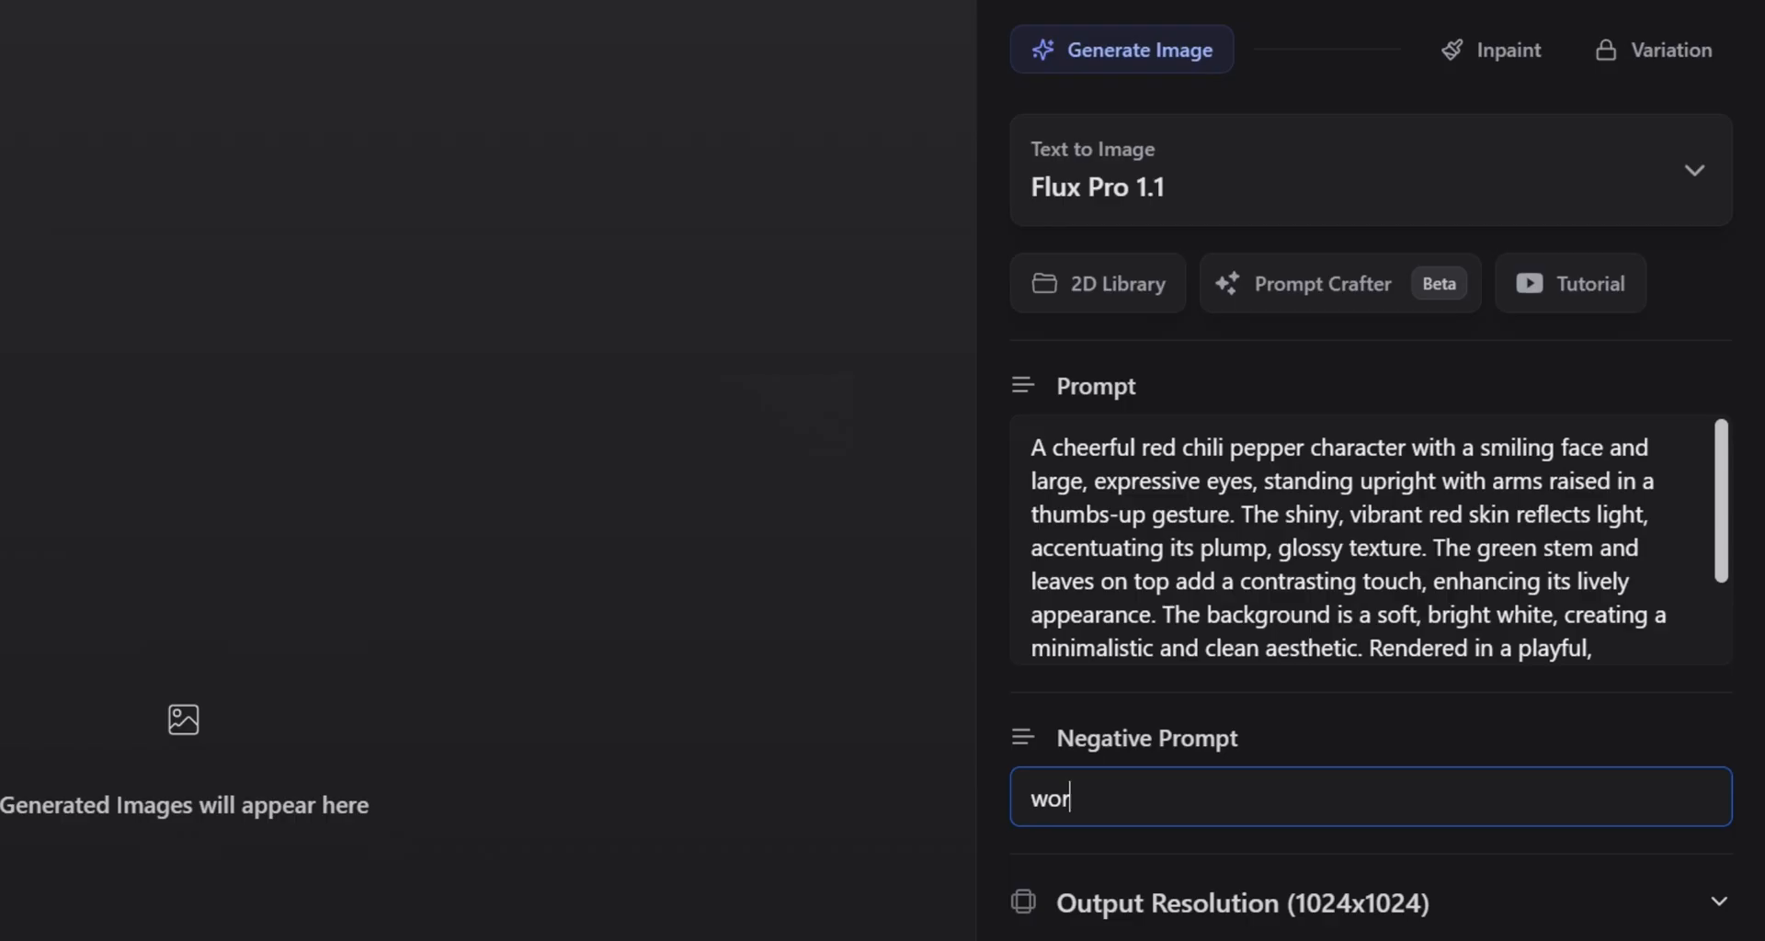
pyautogui.write('st quality, ugl')
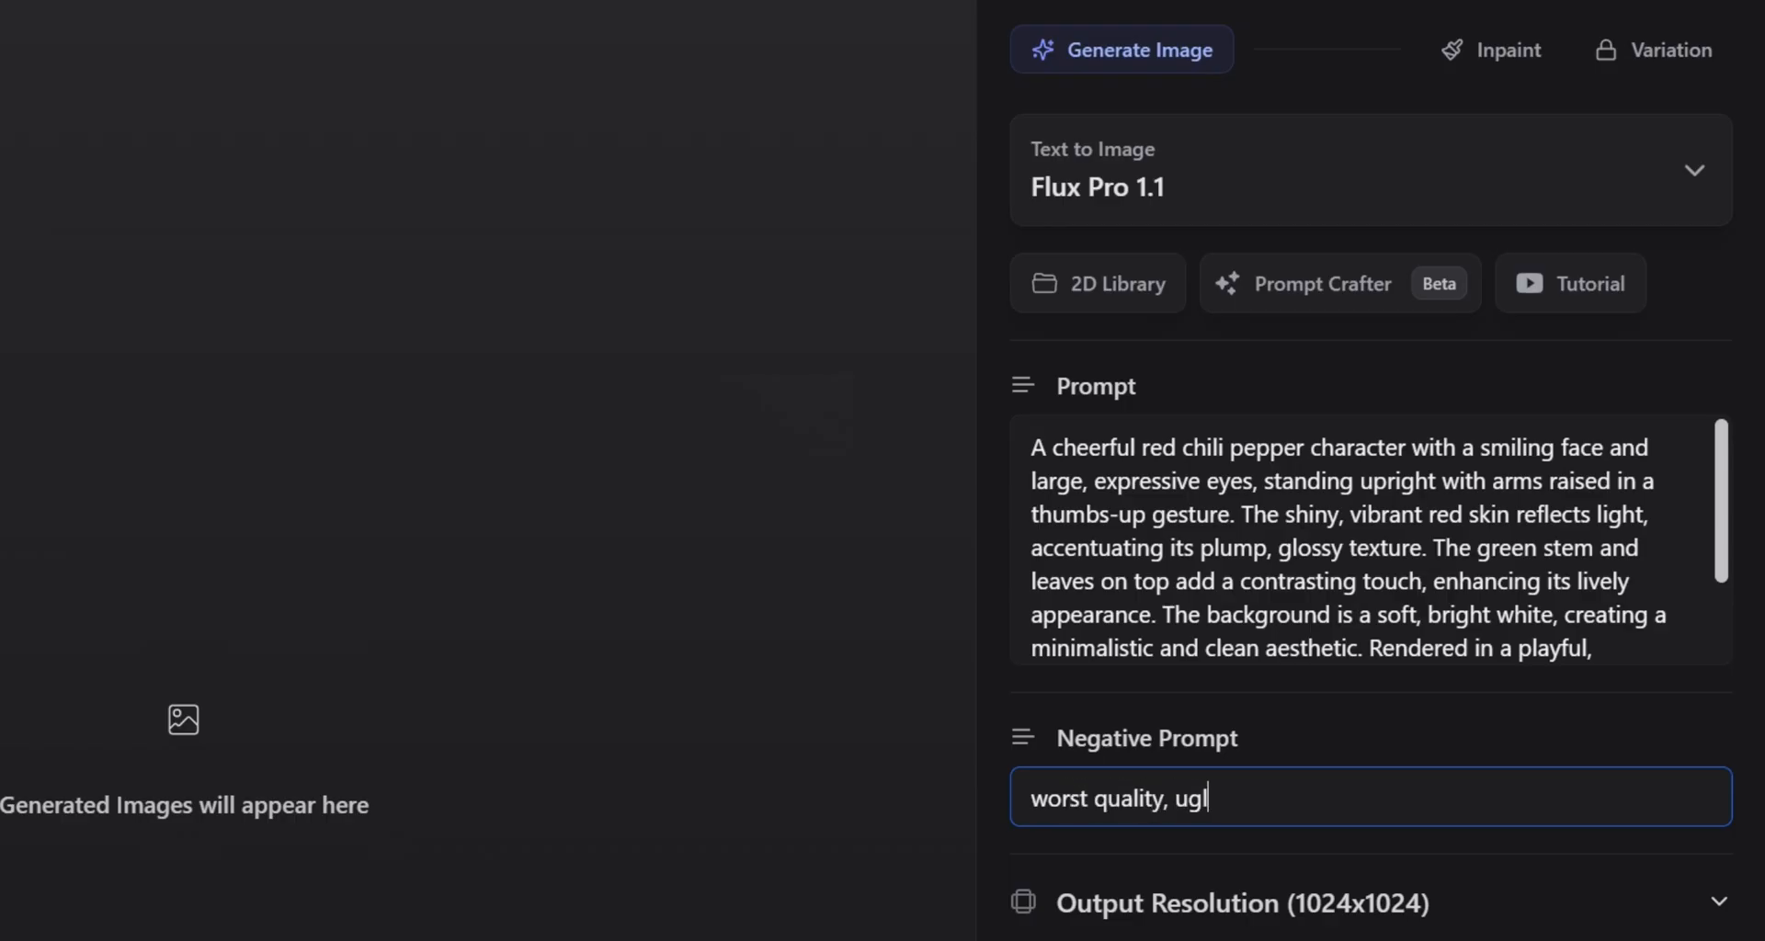
pyautogui.write('y, bad ')
pyautogui.write('proportions,')
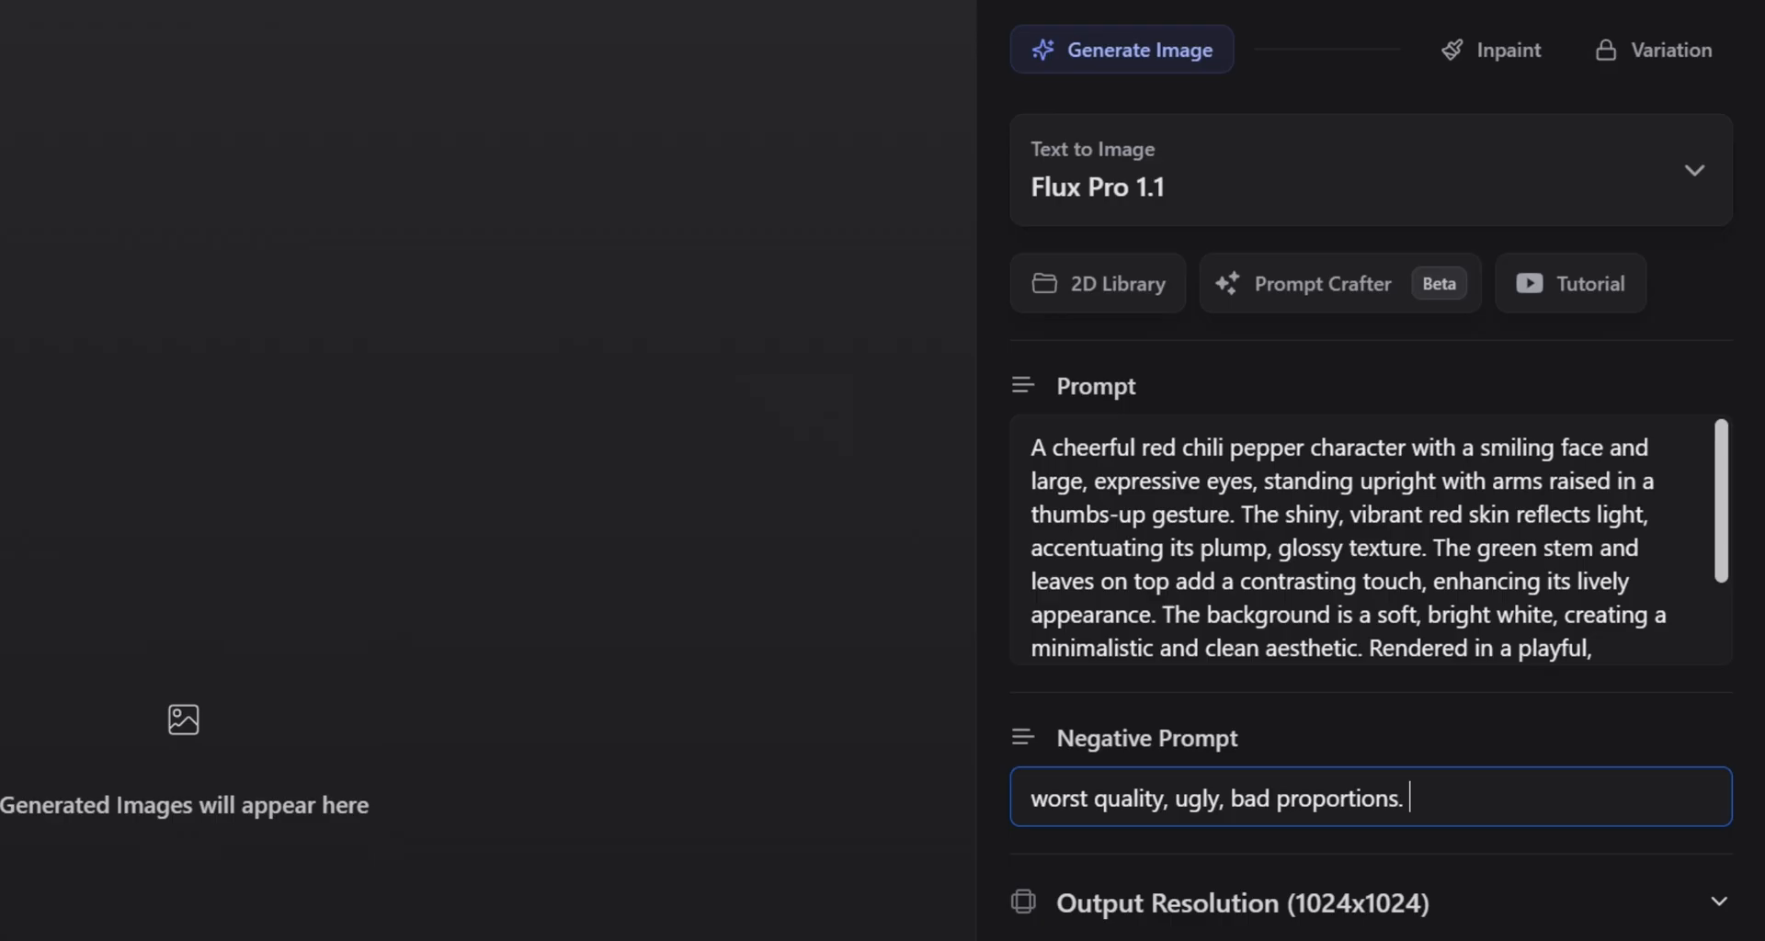
pyautogui.press('BackSpace')
pyautogui.write('pixelated')
pyautogui.press('Tab')
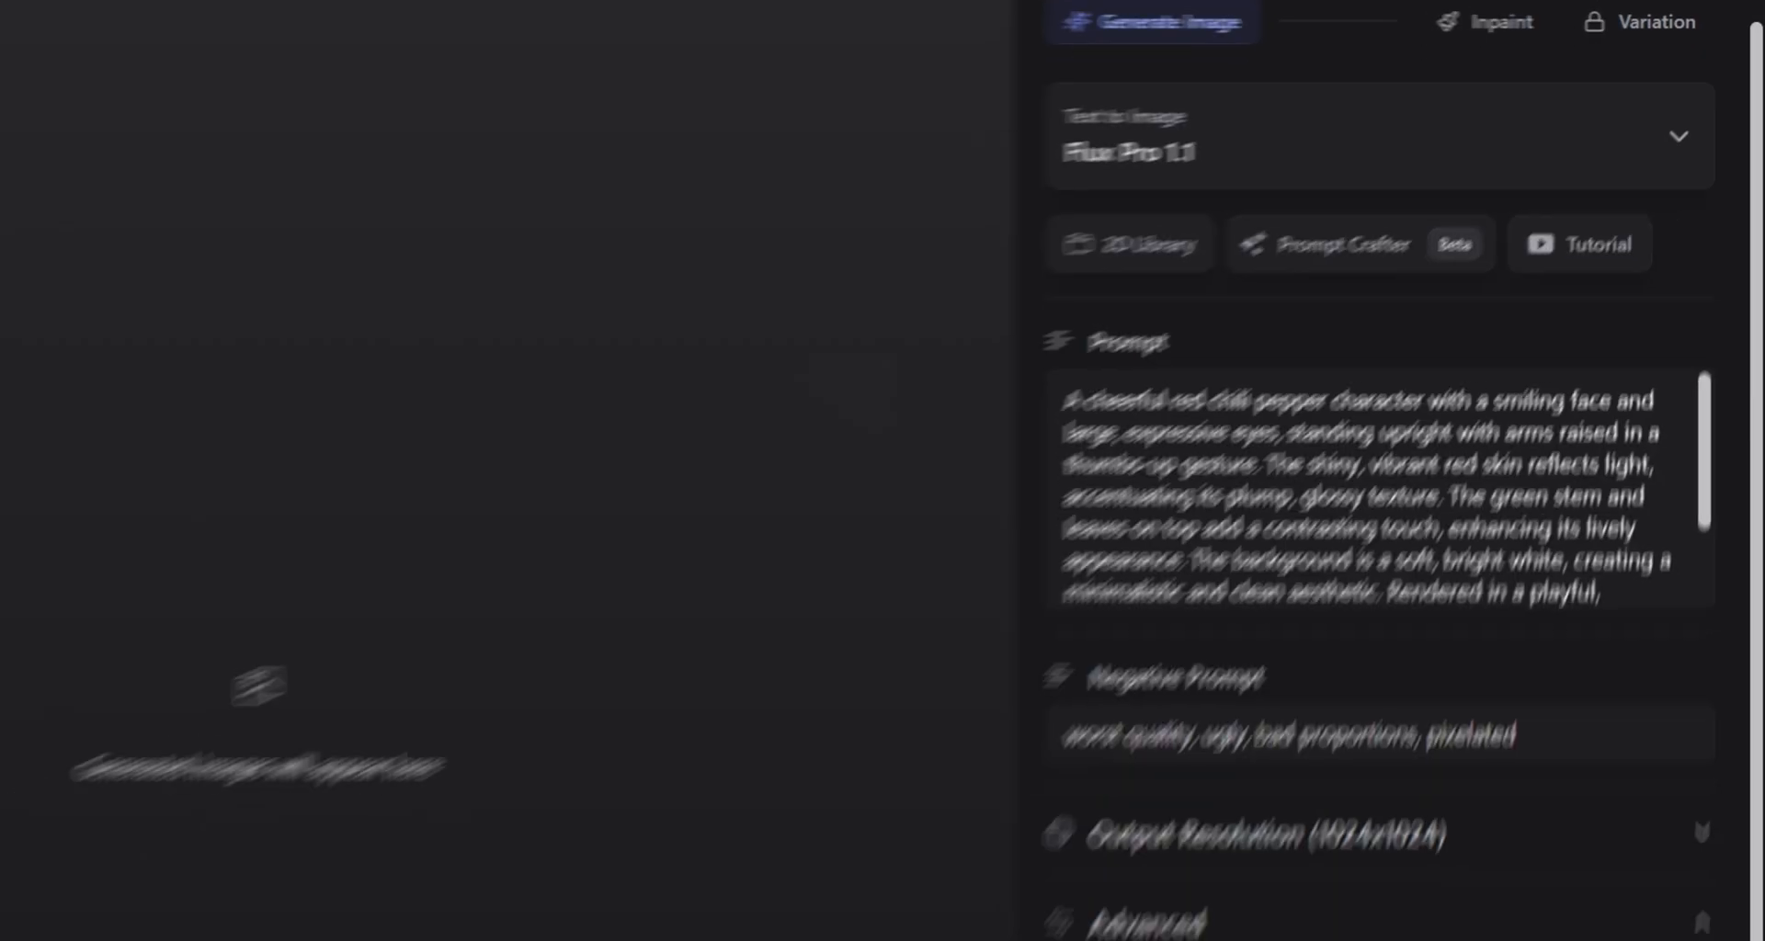
# Generate three chili pepper character images with Flux Pro 1.1.
pyautogui.press('Return')
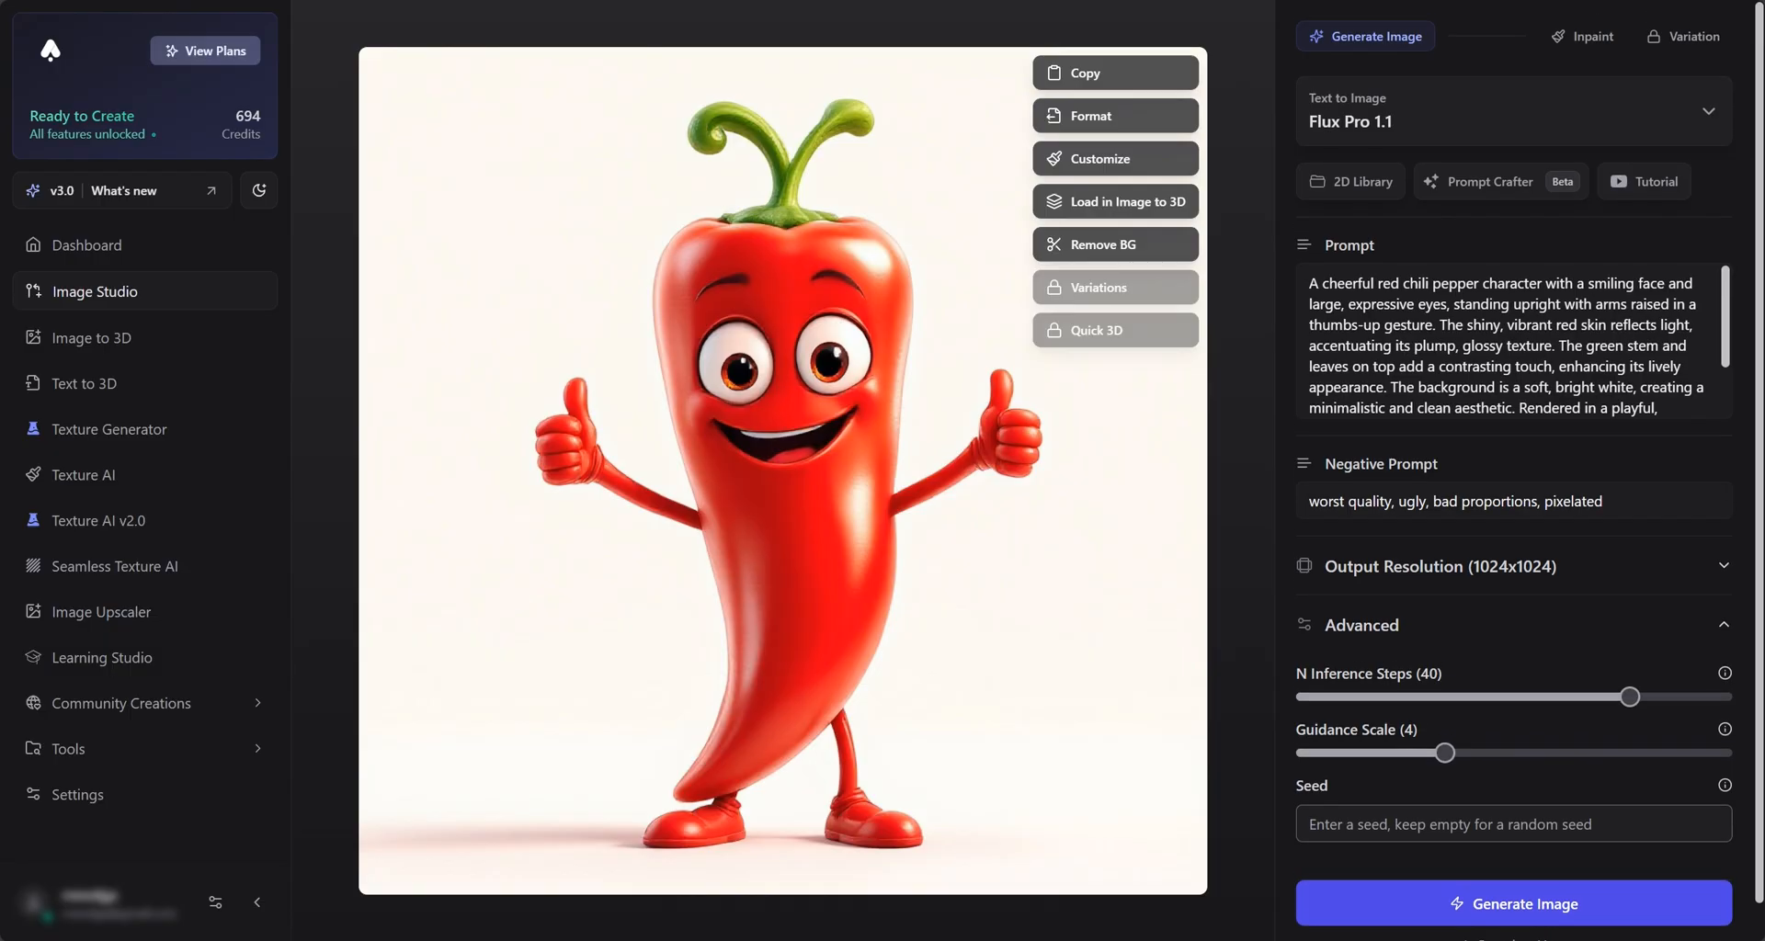
pyautogui.press('Return')
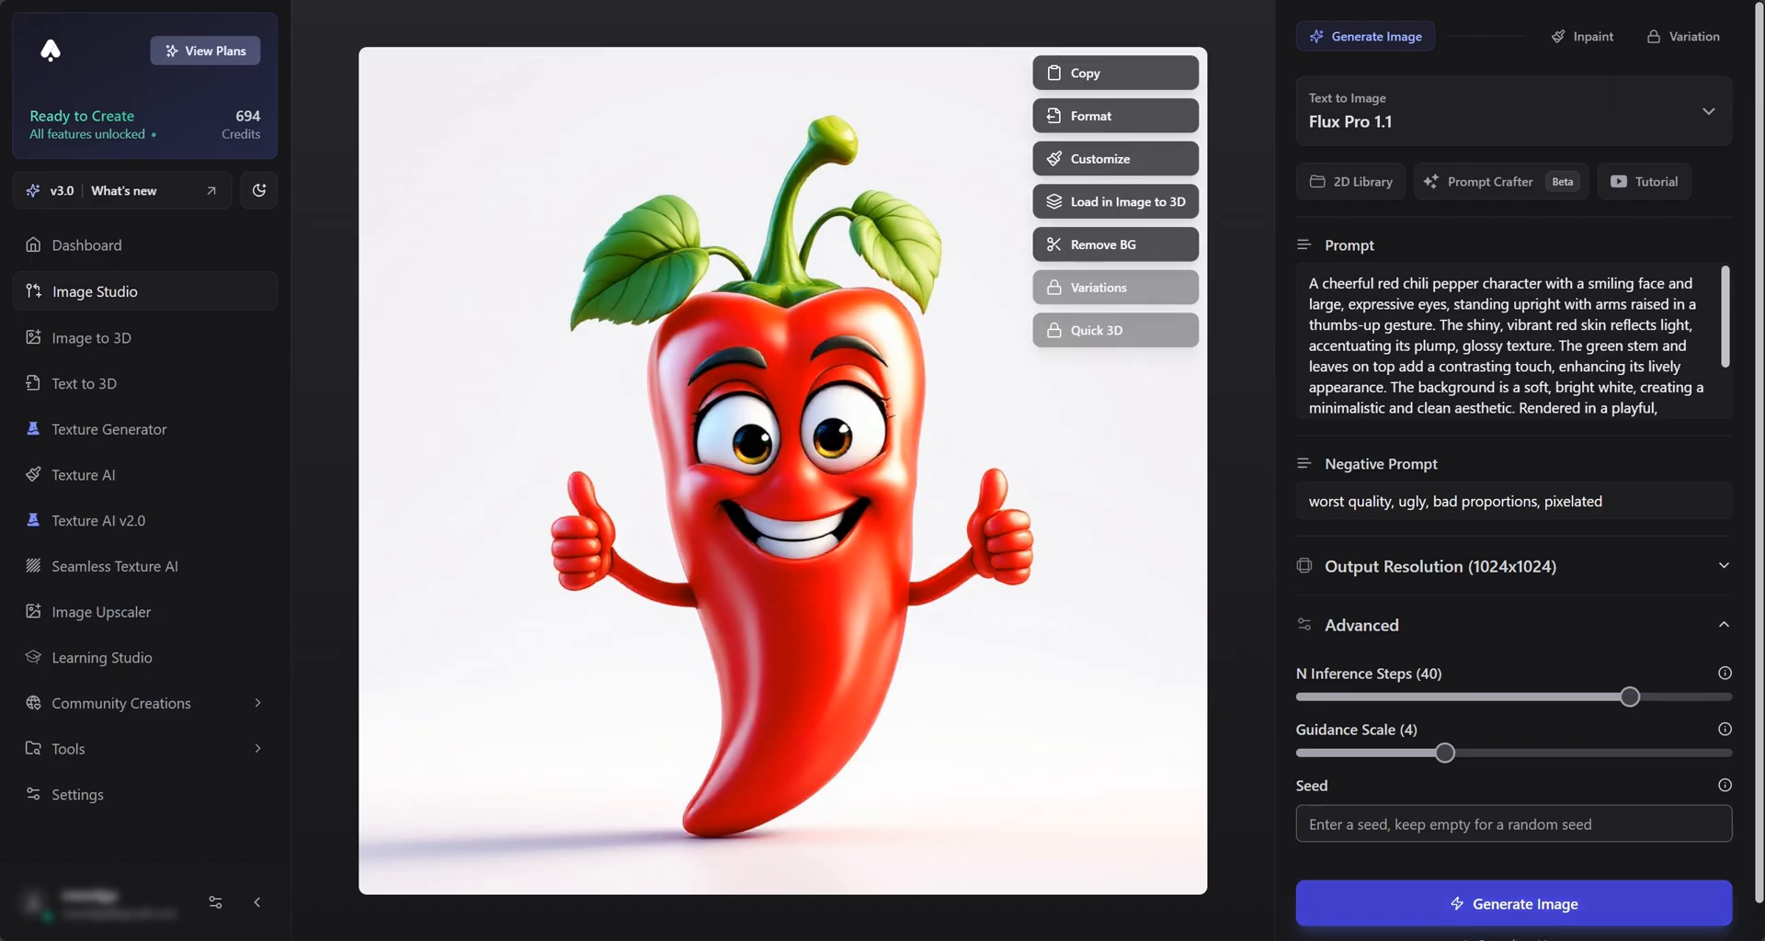
pyautogui.click(1513, 904)
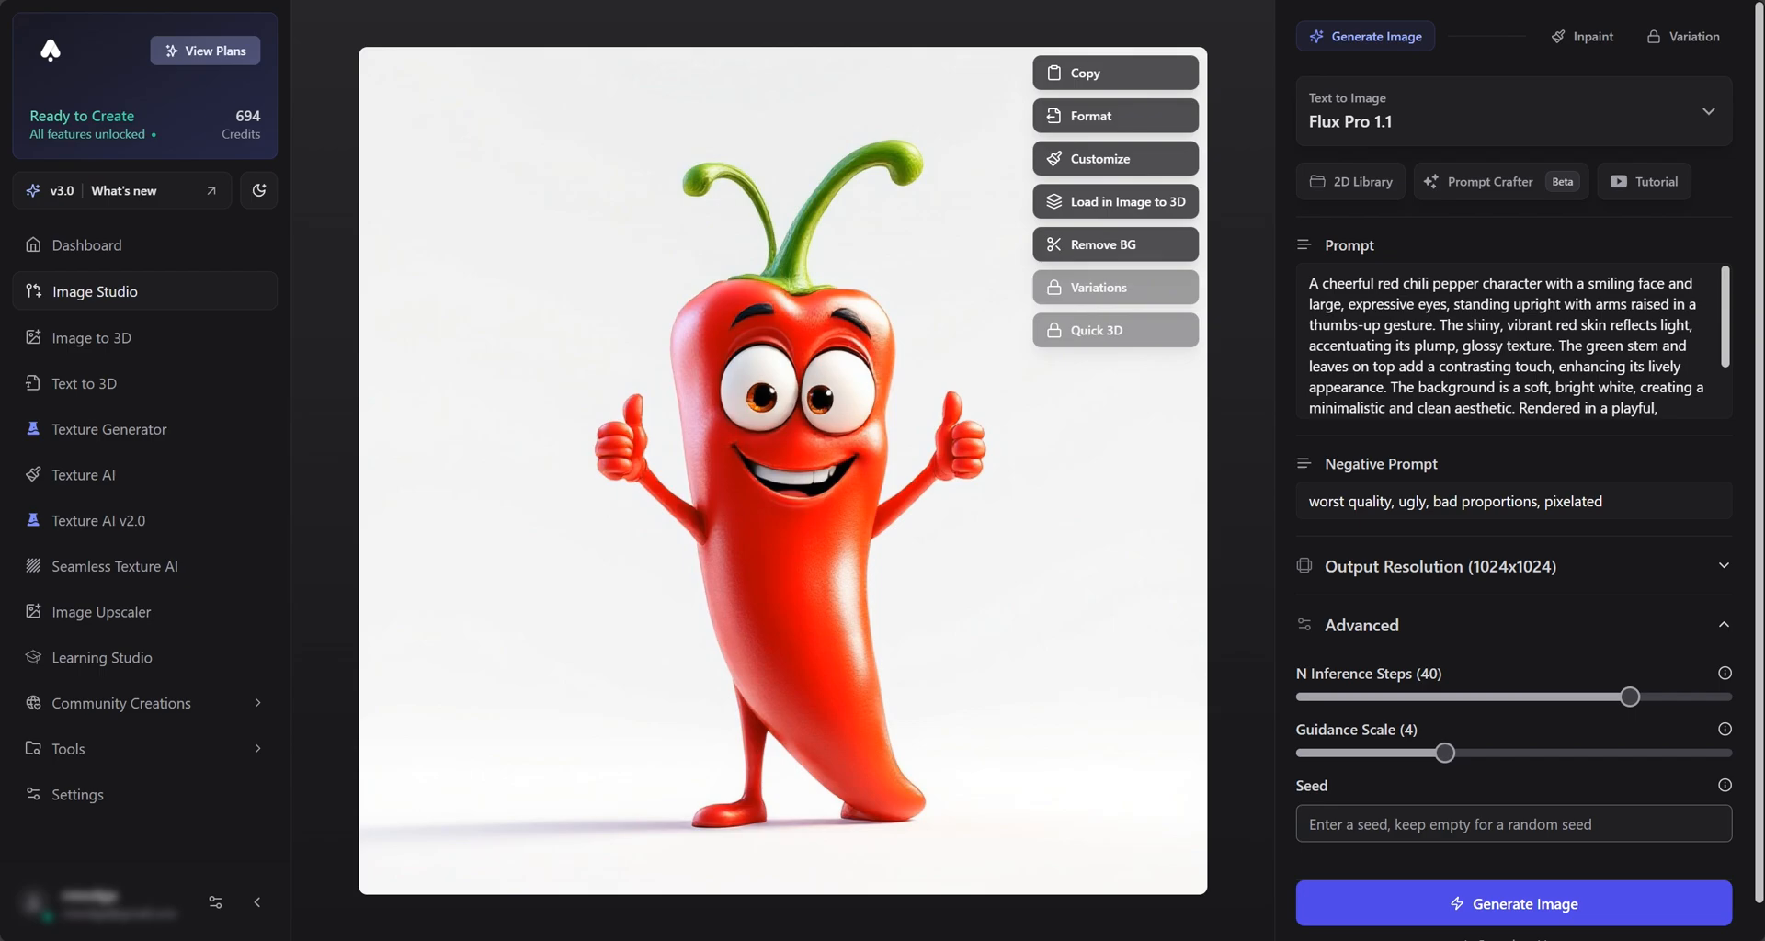
# Switch the image model to Imagen-3.
pyautogui.click(1513, 118)
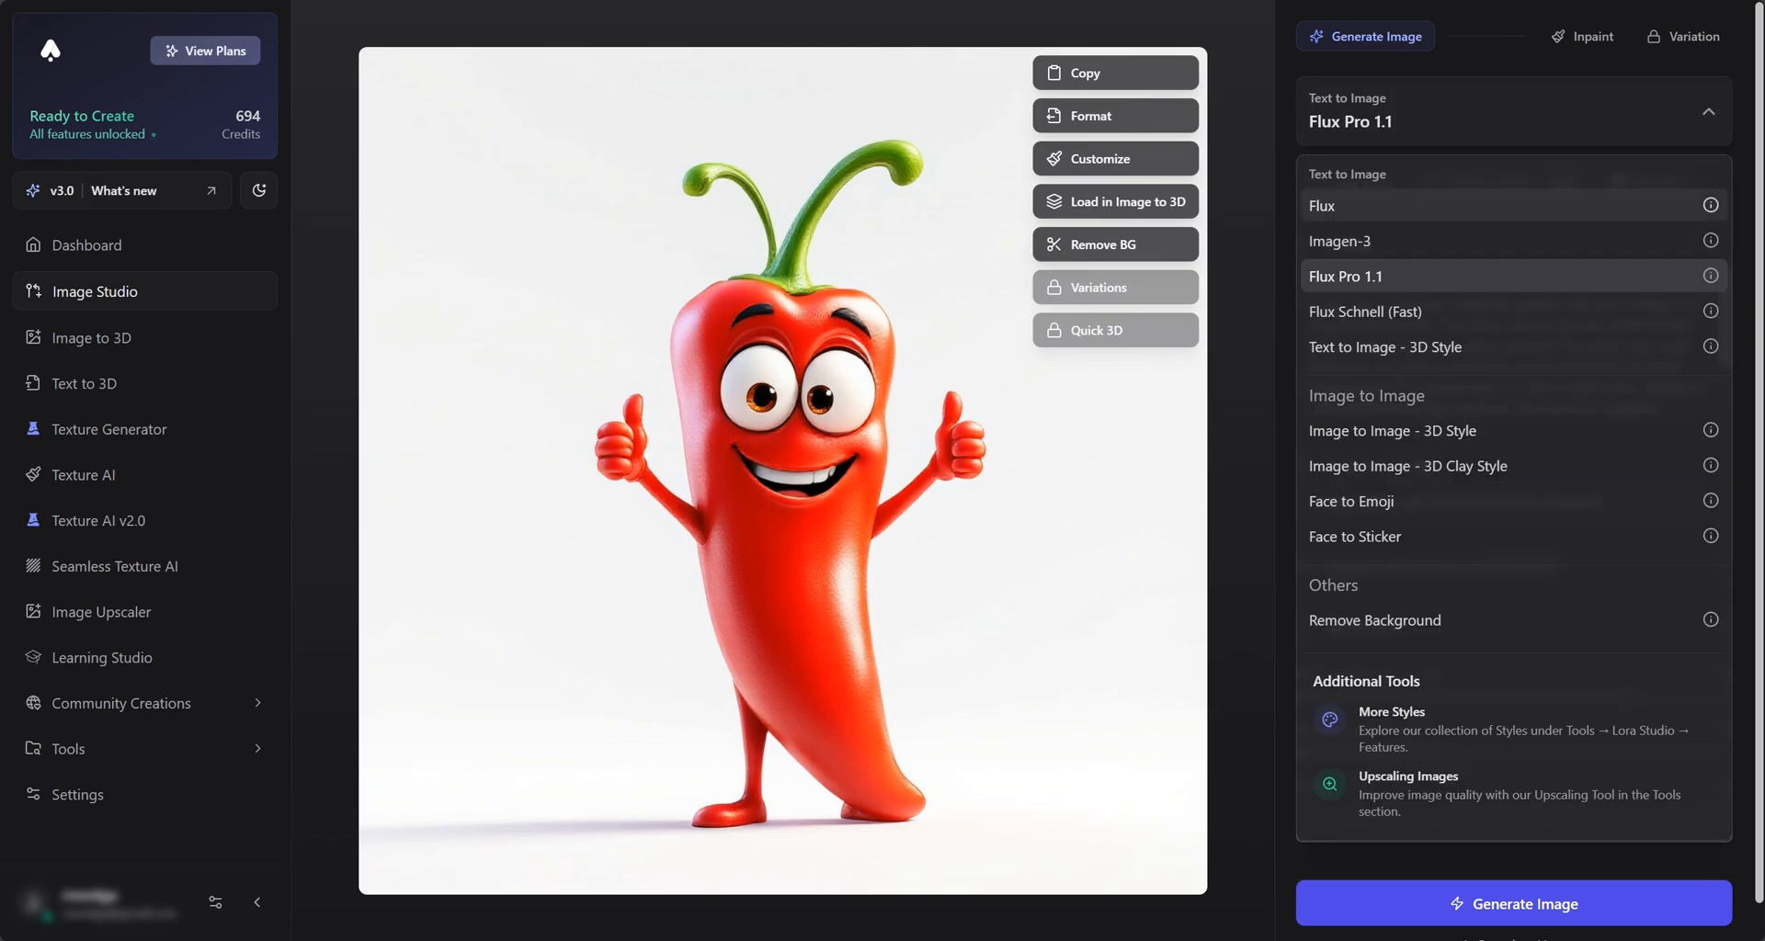
pyautogui.click(1341, 240)
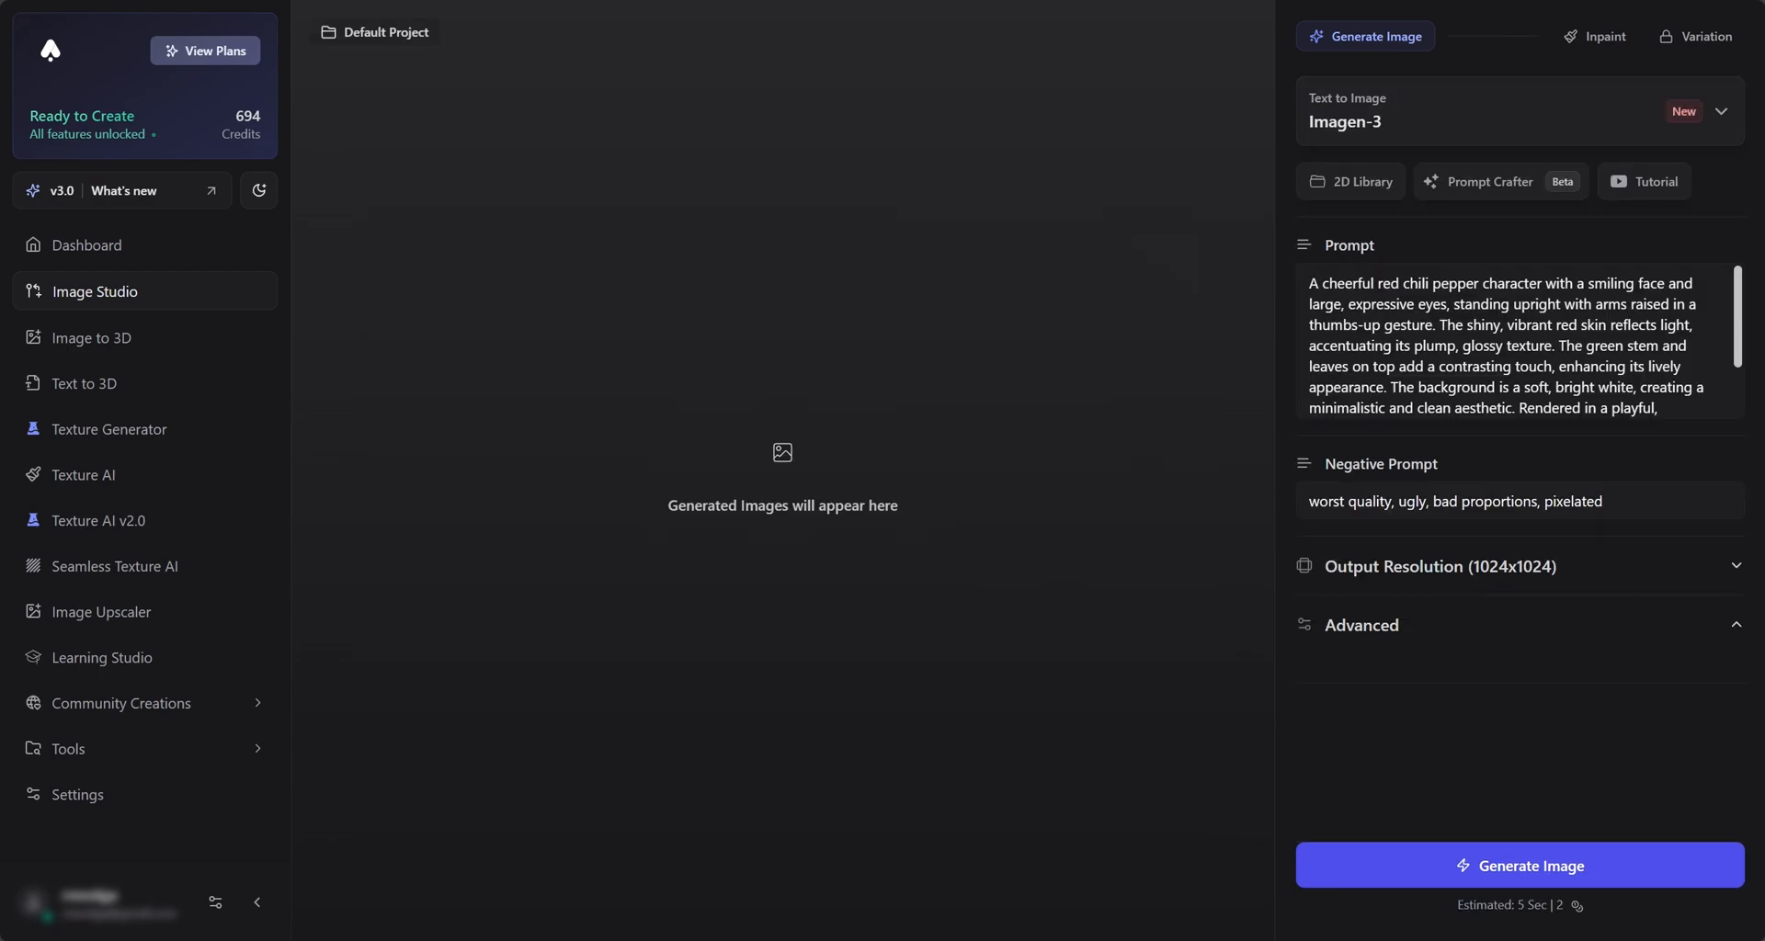
# Generate an Imagen-3 chili image and load it into Image to 3D.
pyautogui.click(1520, 865)
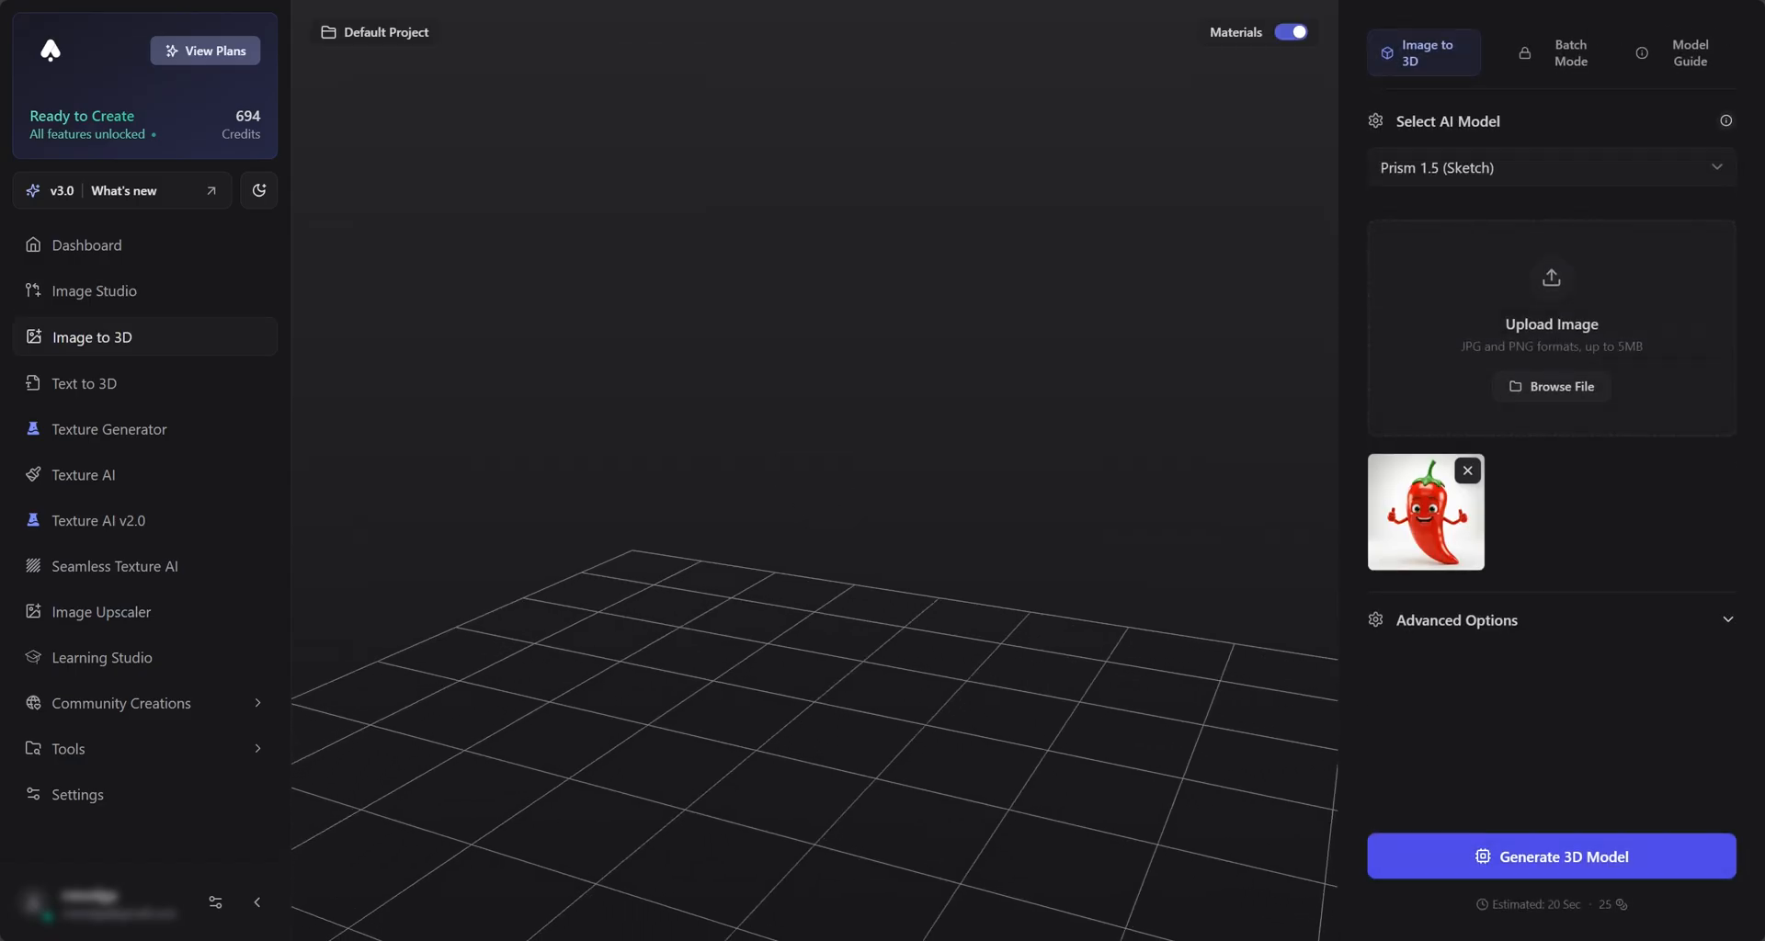
# Enable advanced options with Detailed texture quality and generate the chili 3D model.
pyautogui.click(1456, 620)
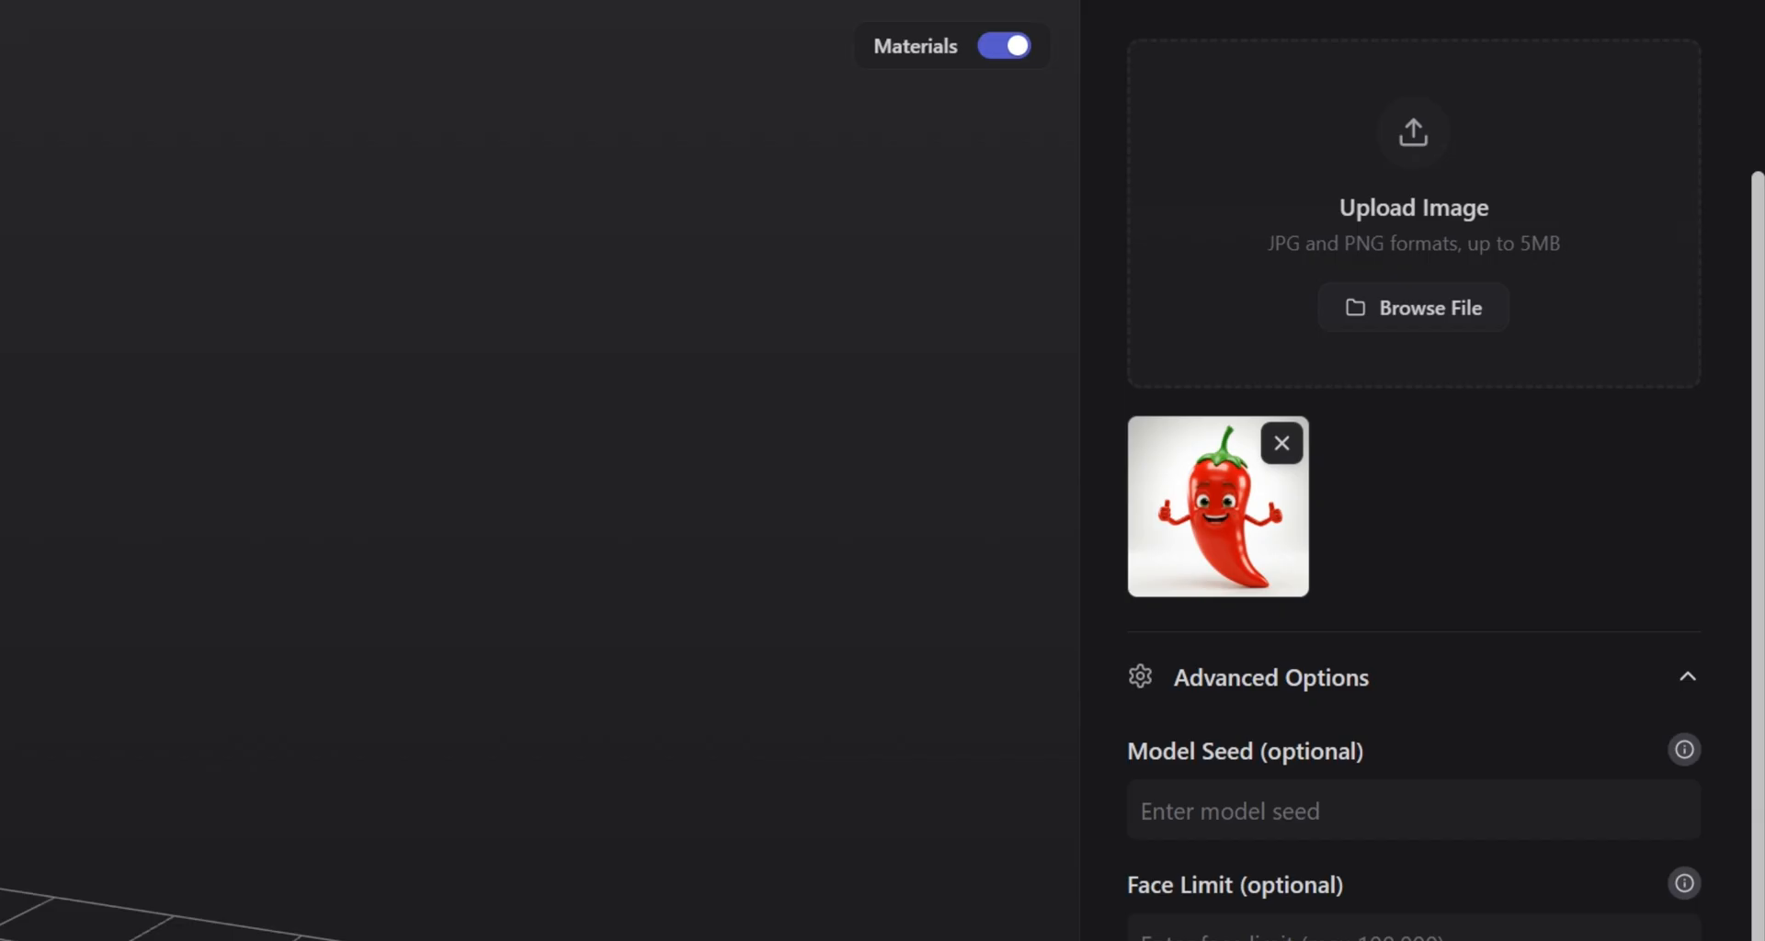
pyautogui.scroll(-5, 1414, 552)
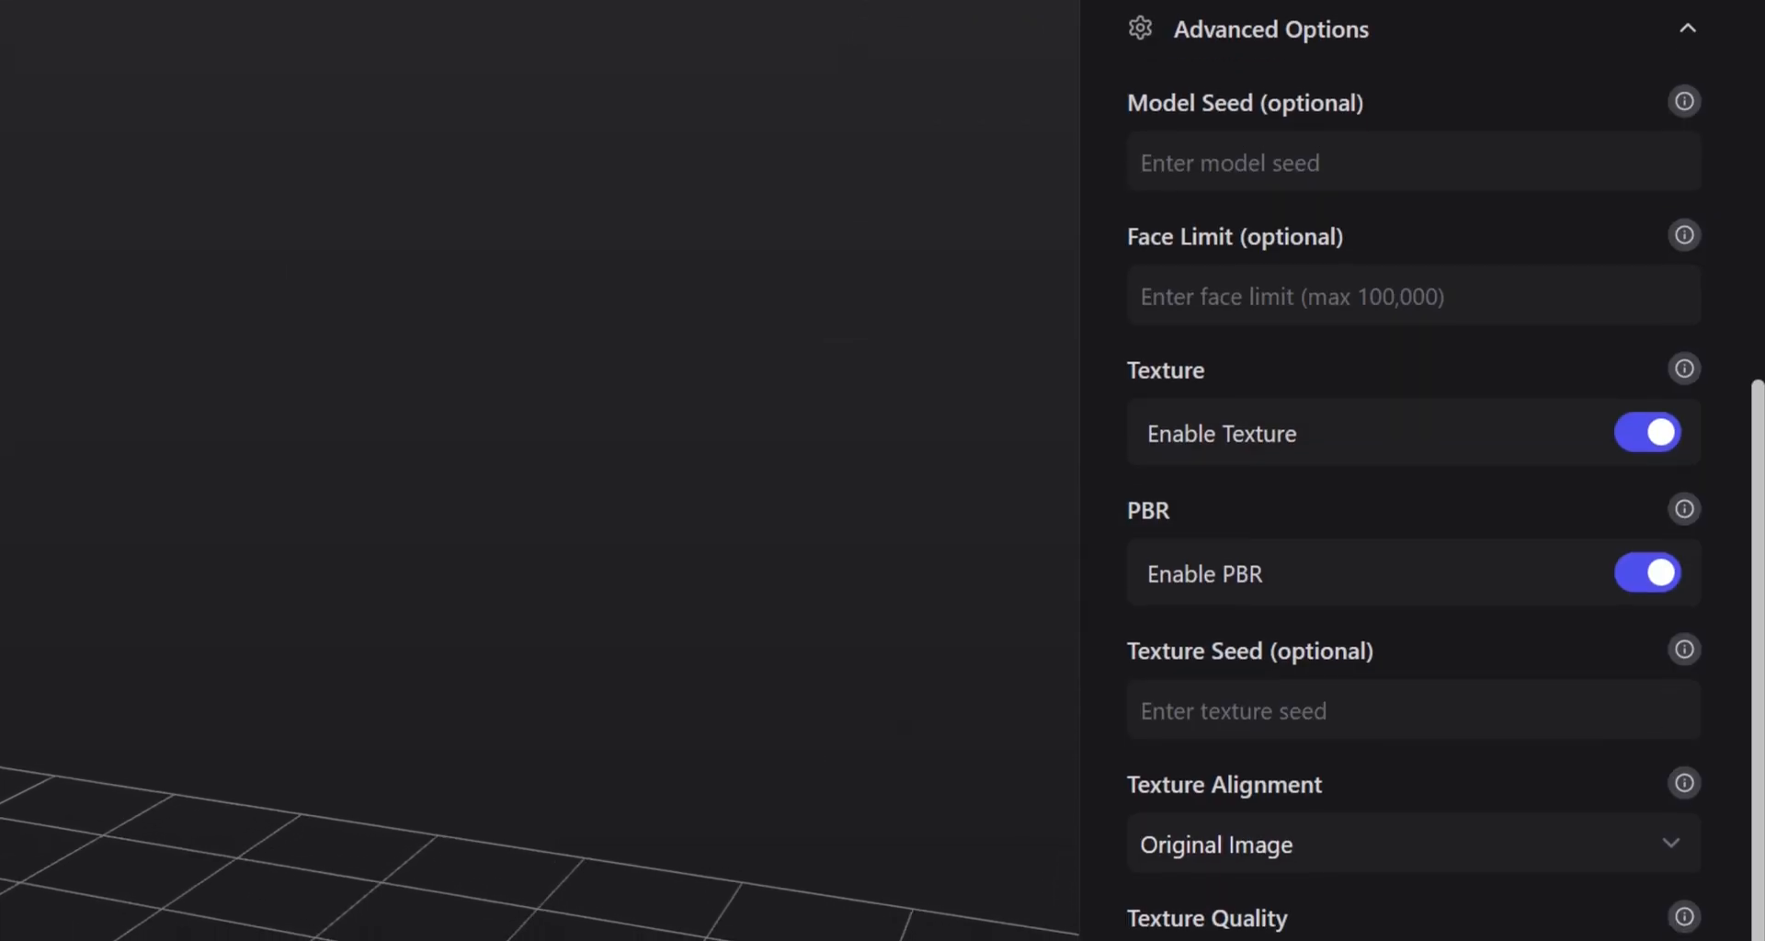
pyautogui.click(1413, 814)
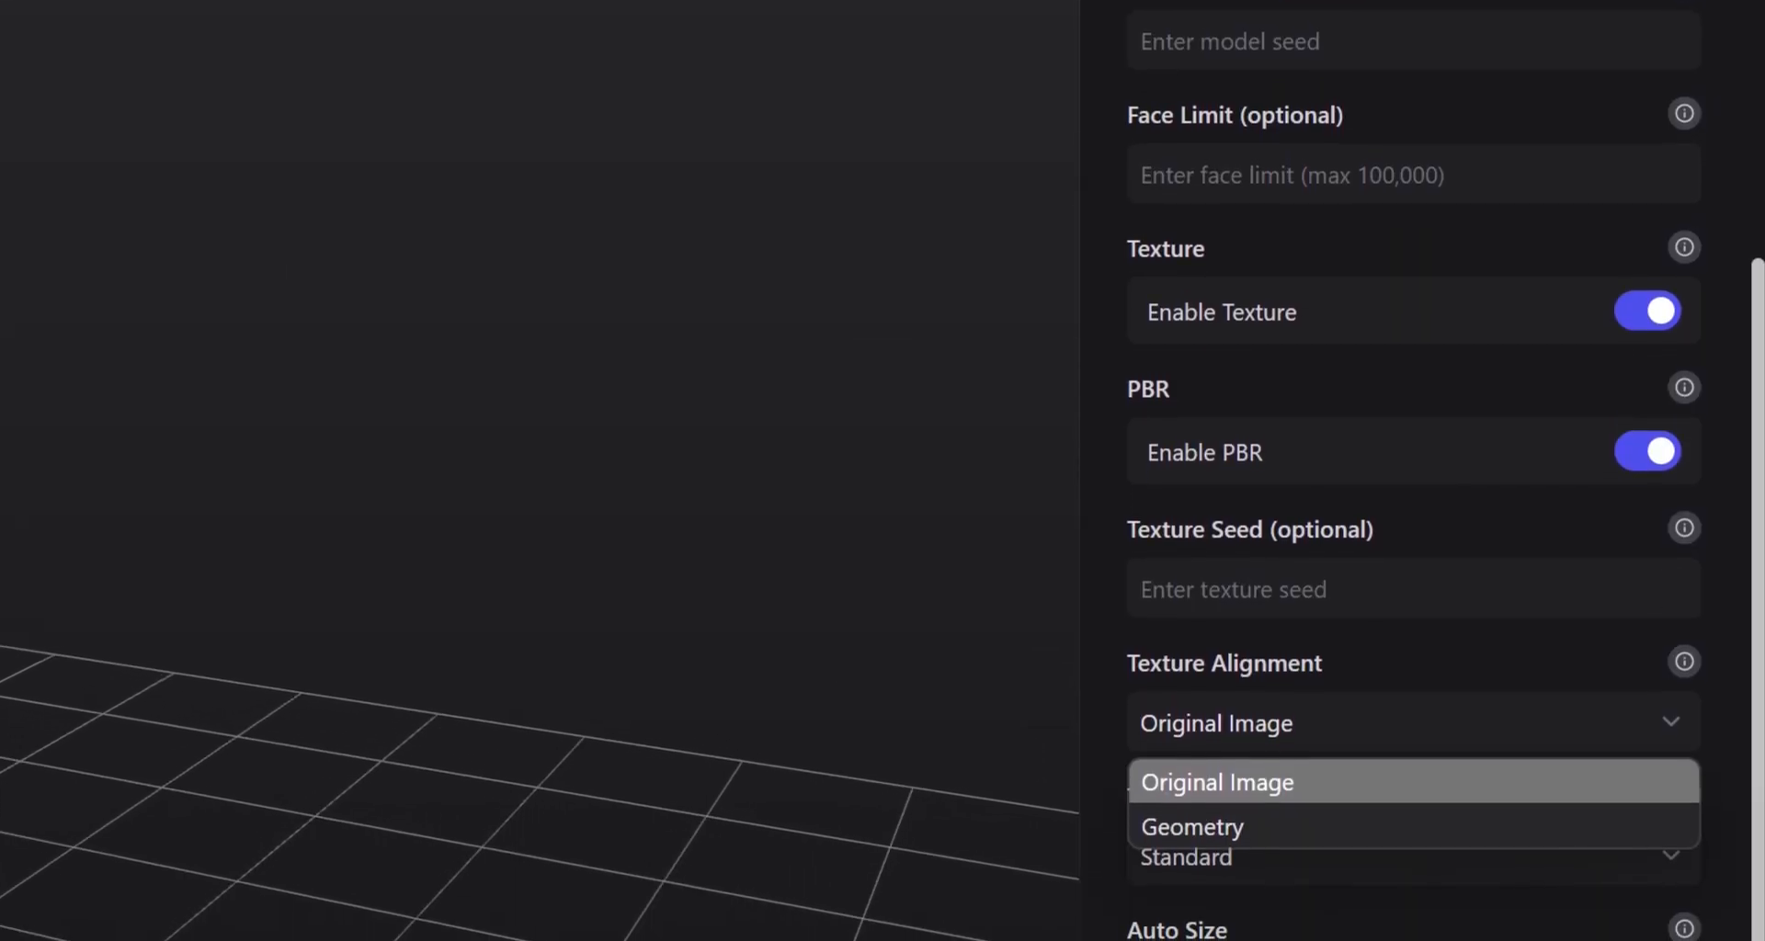
pyautogui.click(1414, 794)
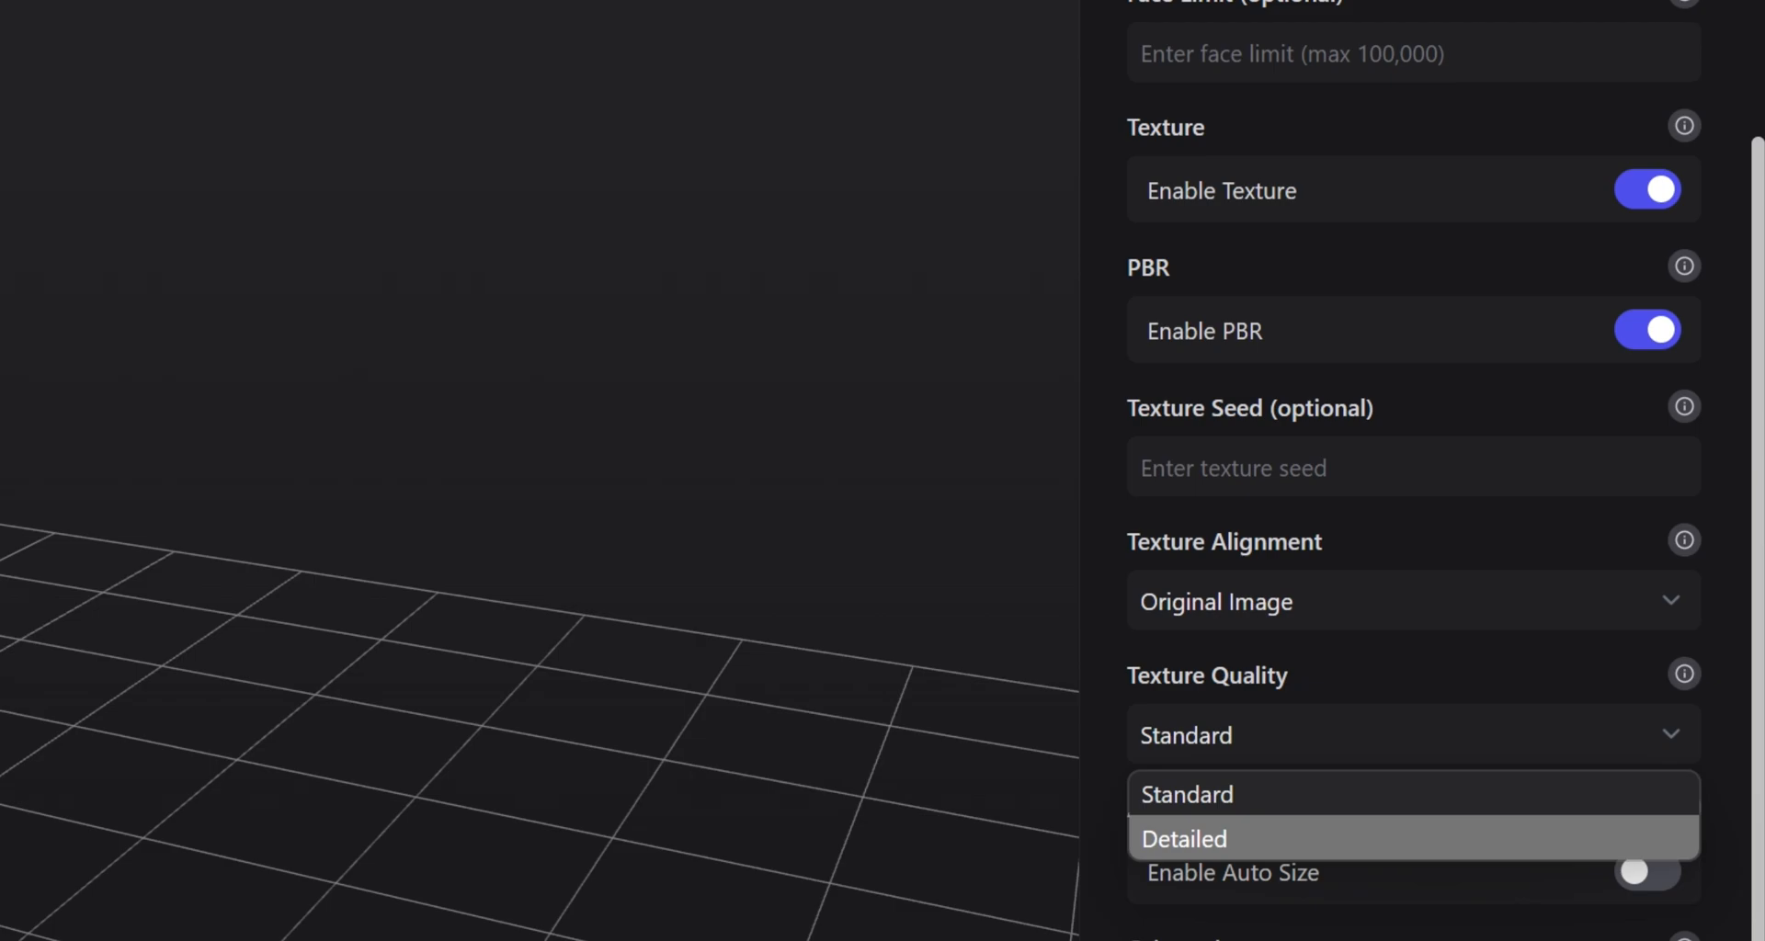
pyautogui.click(1413, 828)
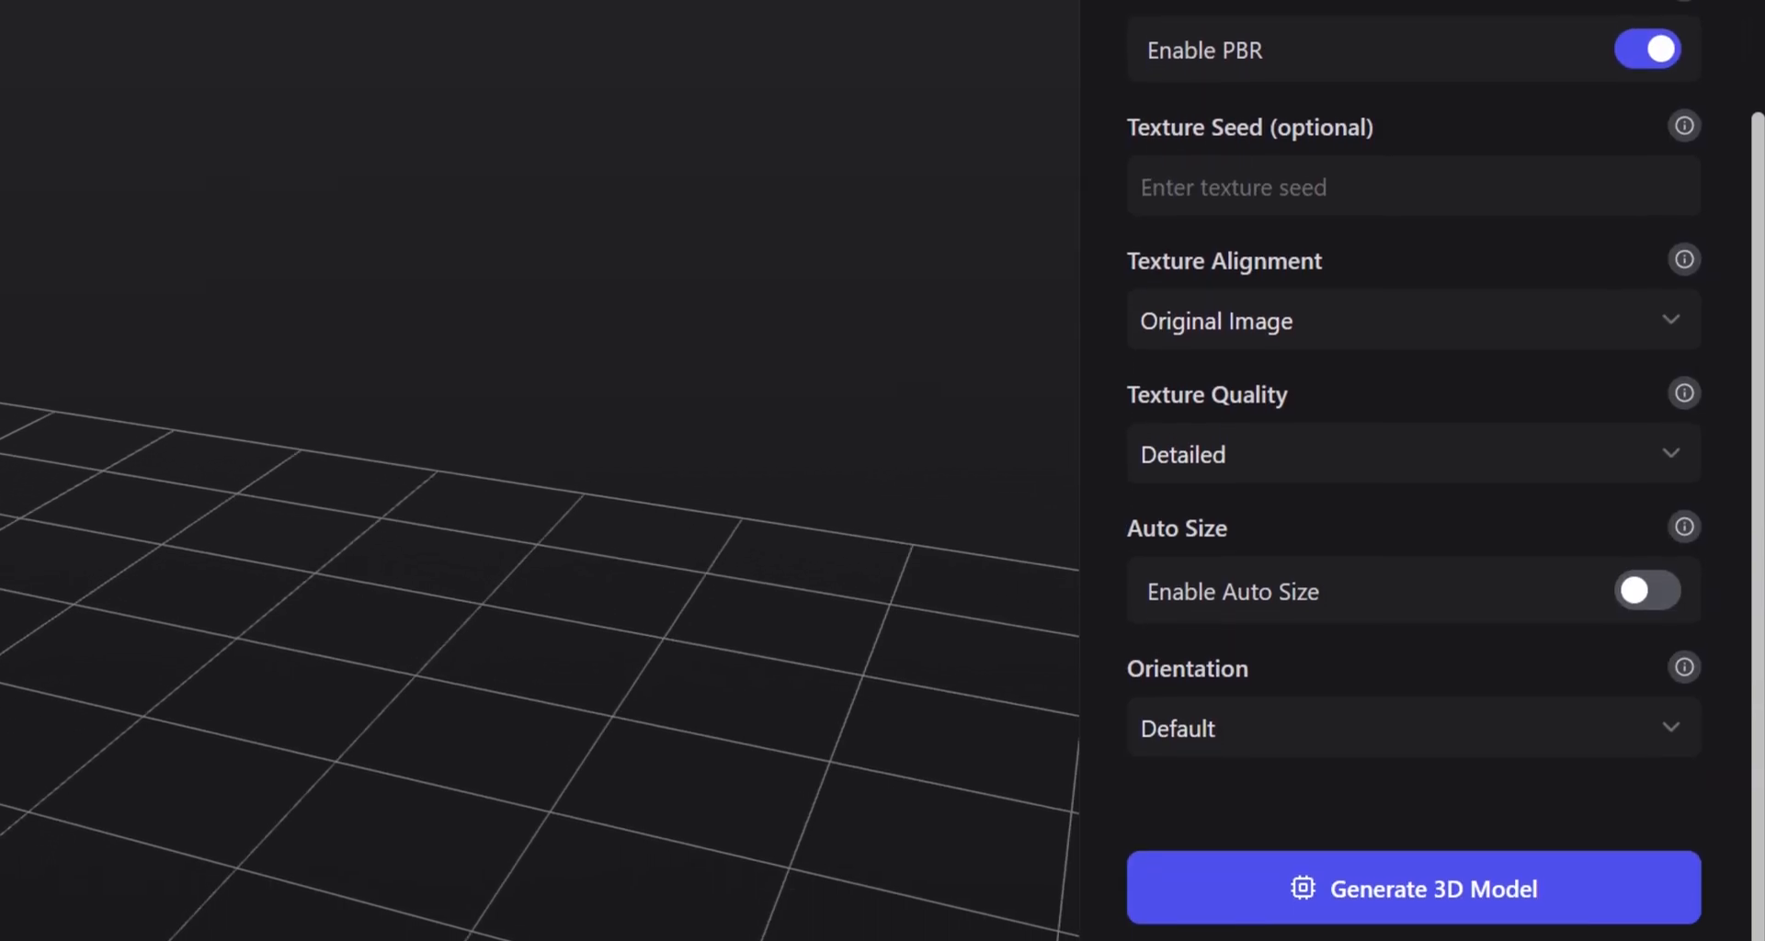
pyautogui.click(1414, 856)
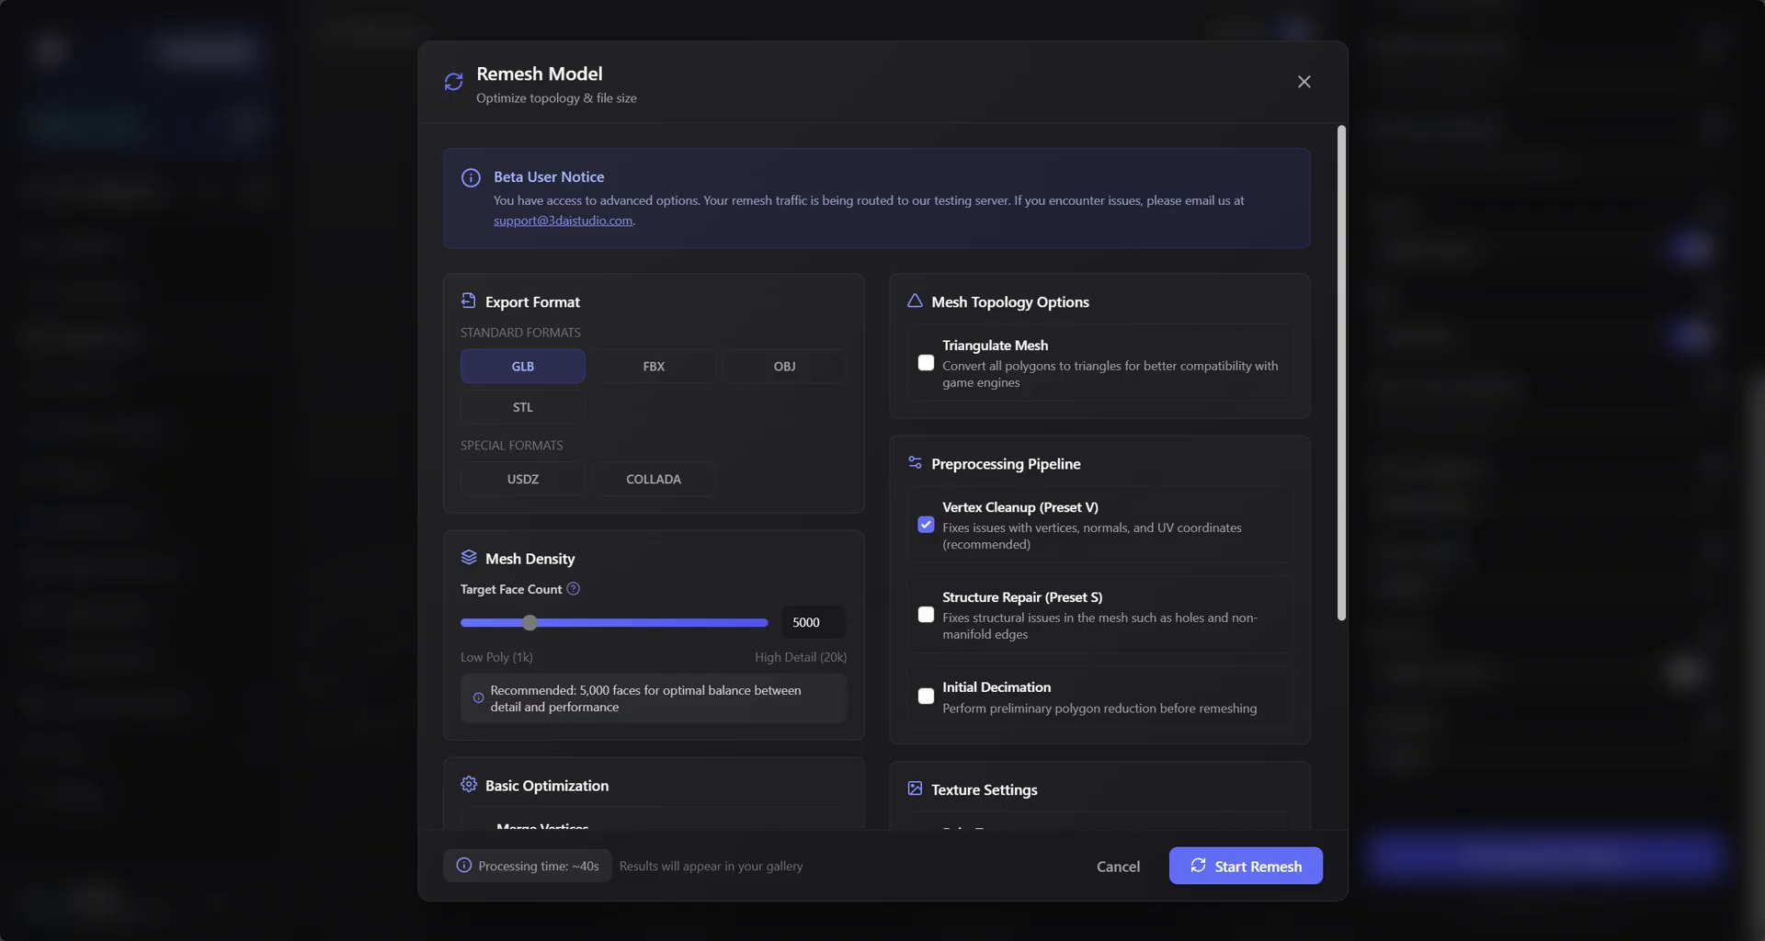
# Keep GLB format with 8500 target faces and start the remesh.
pyautogui.click(654, 366)
pyautogui.click(522, 365)
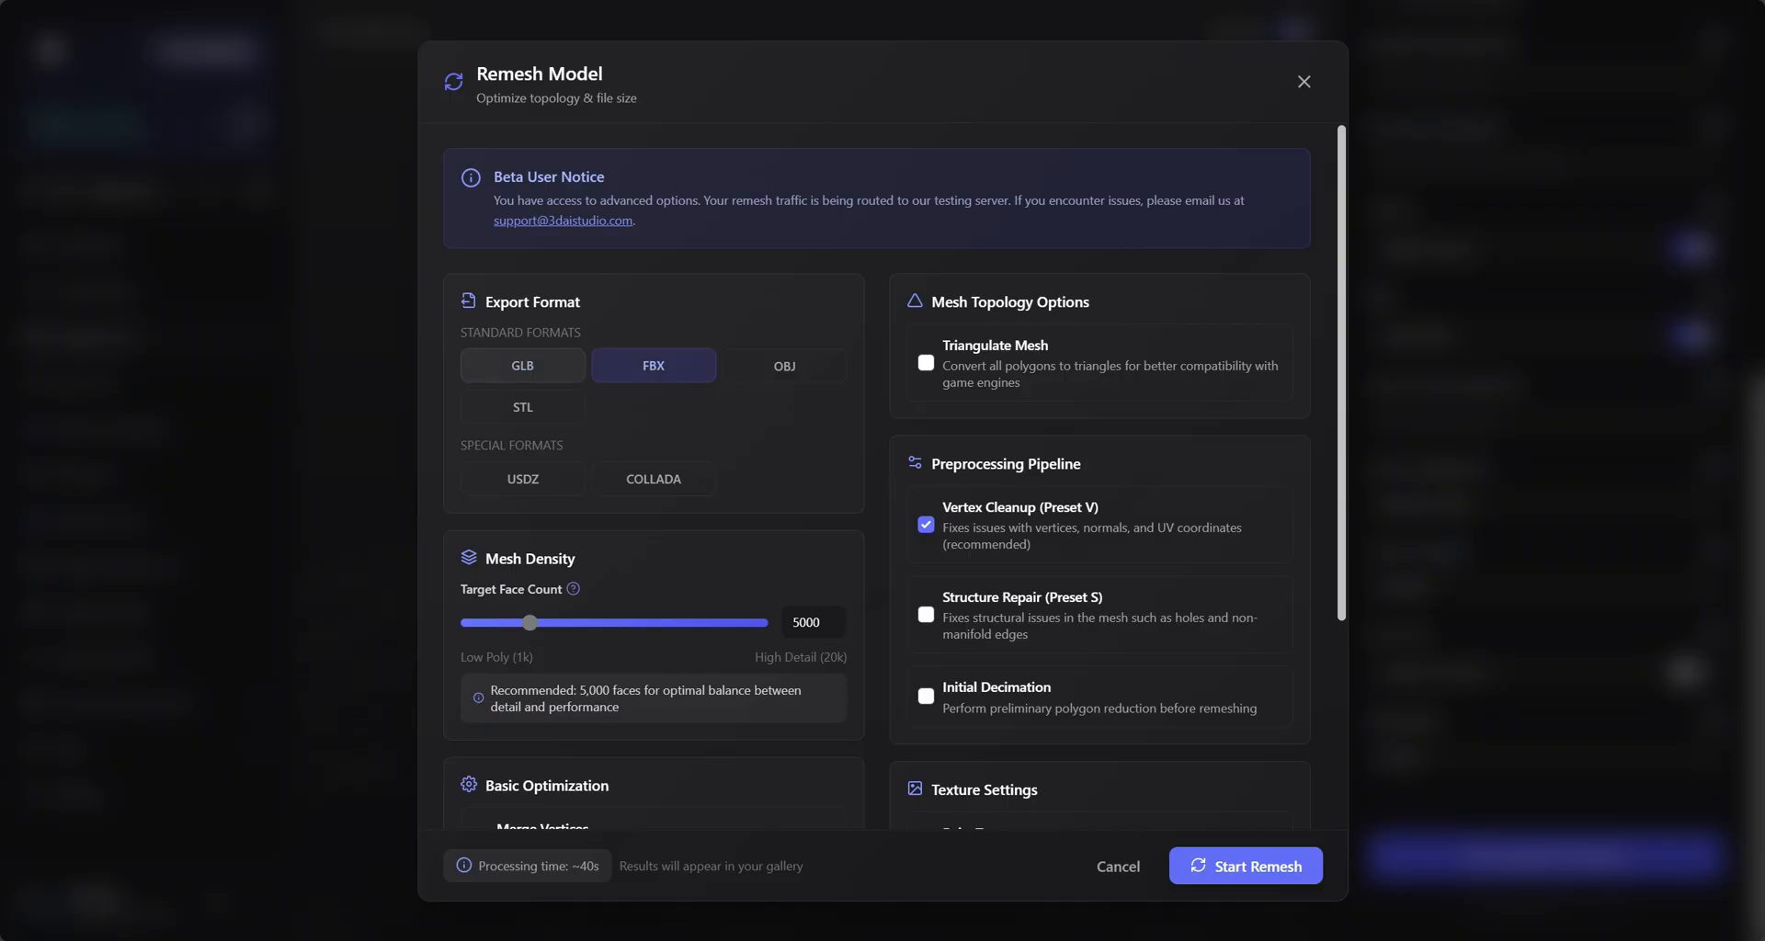
pyautogui.scroll(-1, 882, 552)
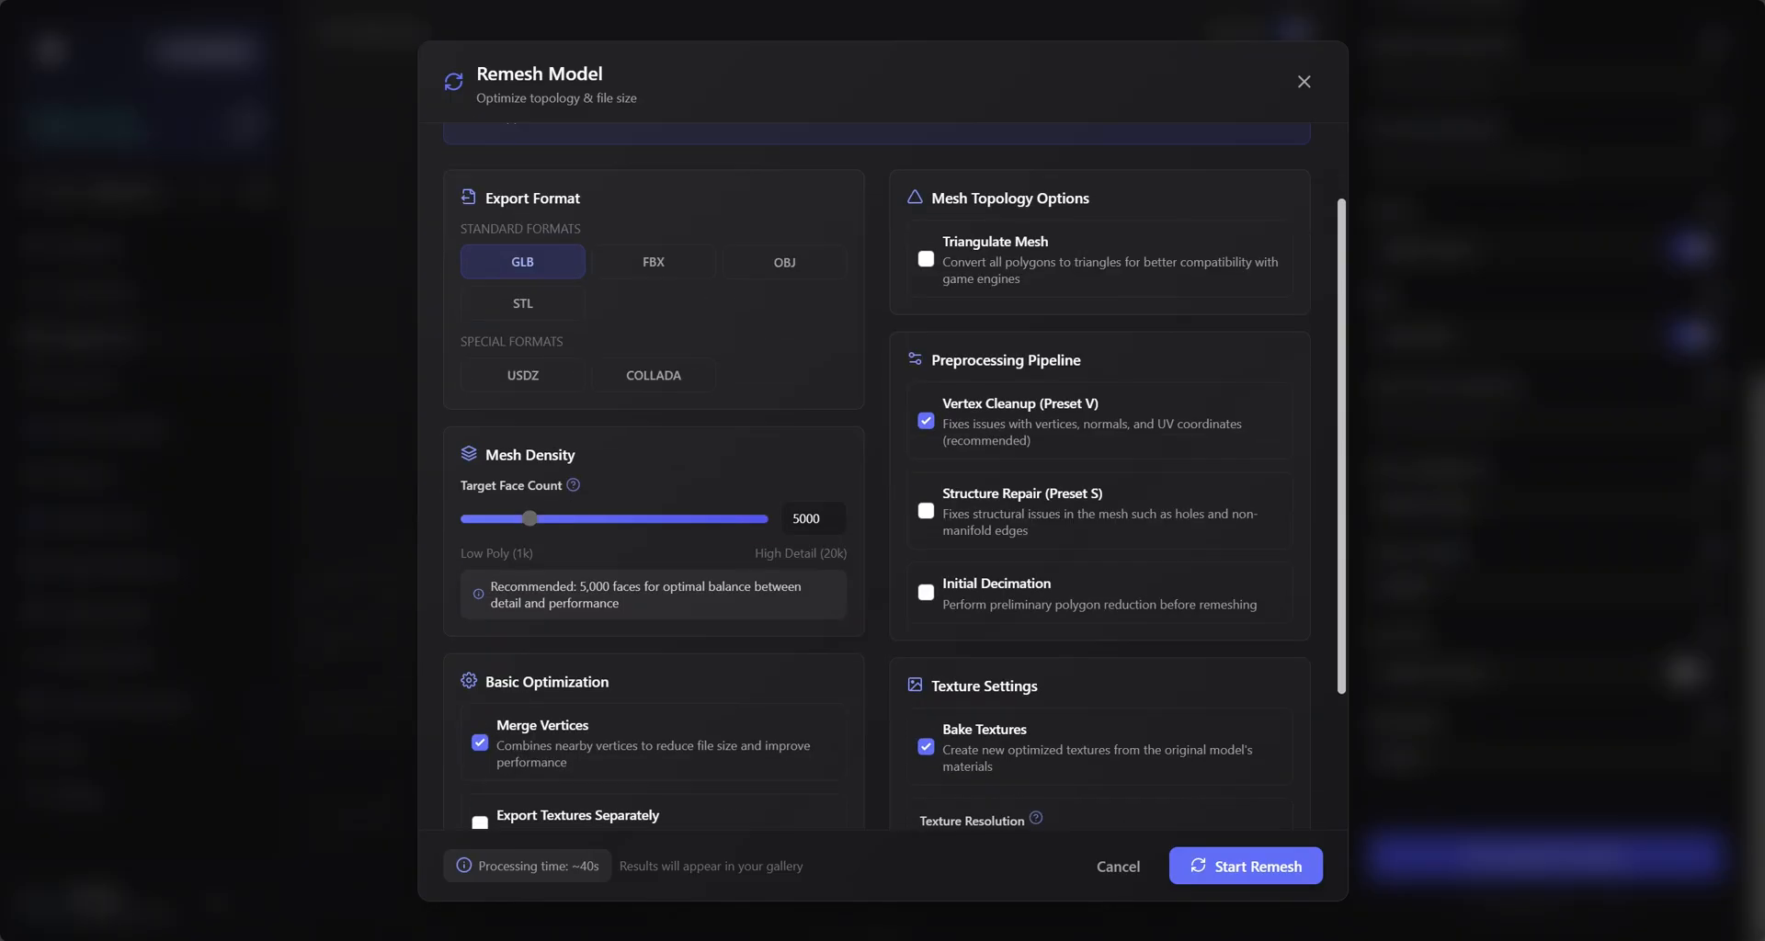
pyautogui.moveTo(529, 517); pyautogui.dragTo(582, 517)
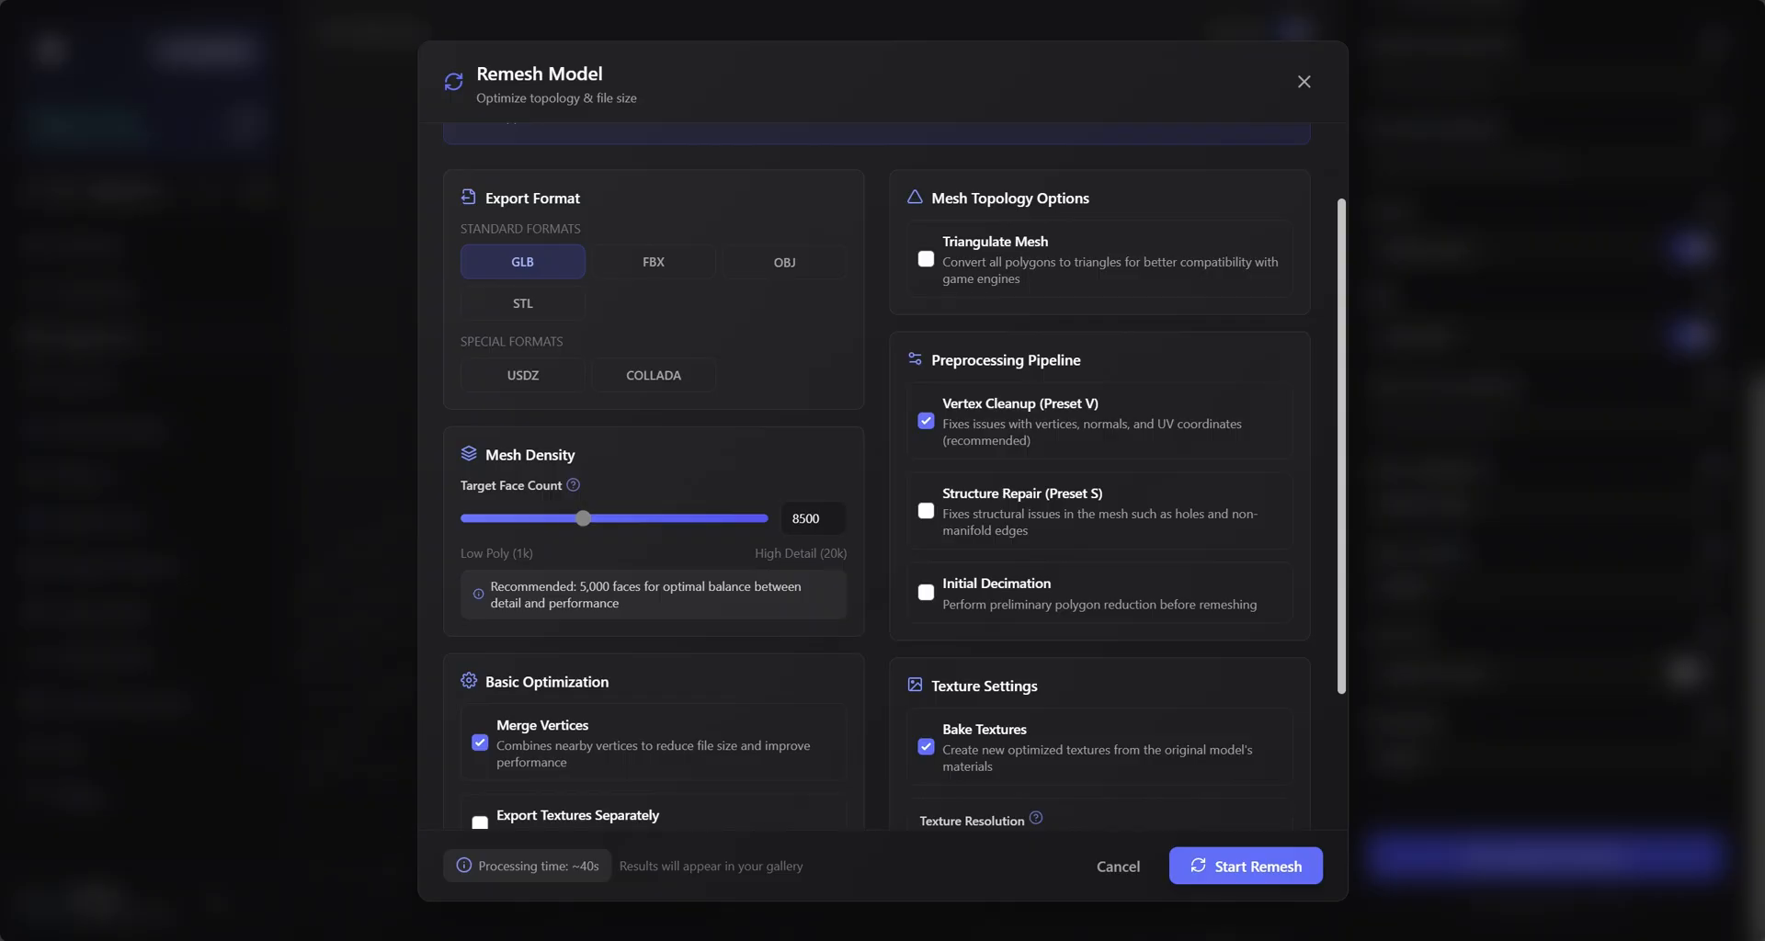
pyautogui.scroll(-1, 883, 484)
pyautogui.scroll(-2, 882, 484)
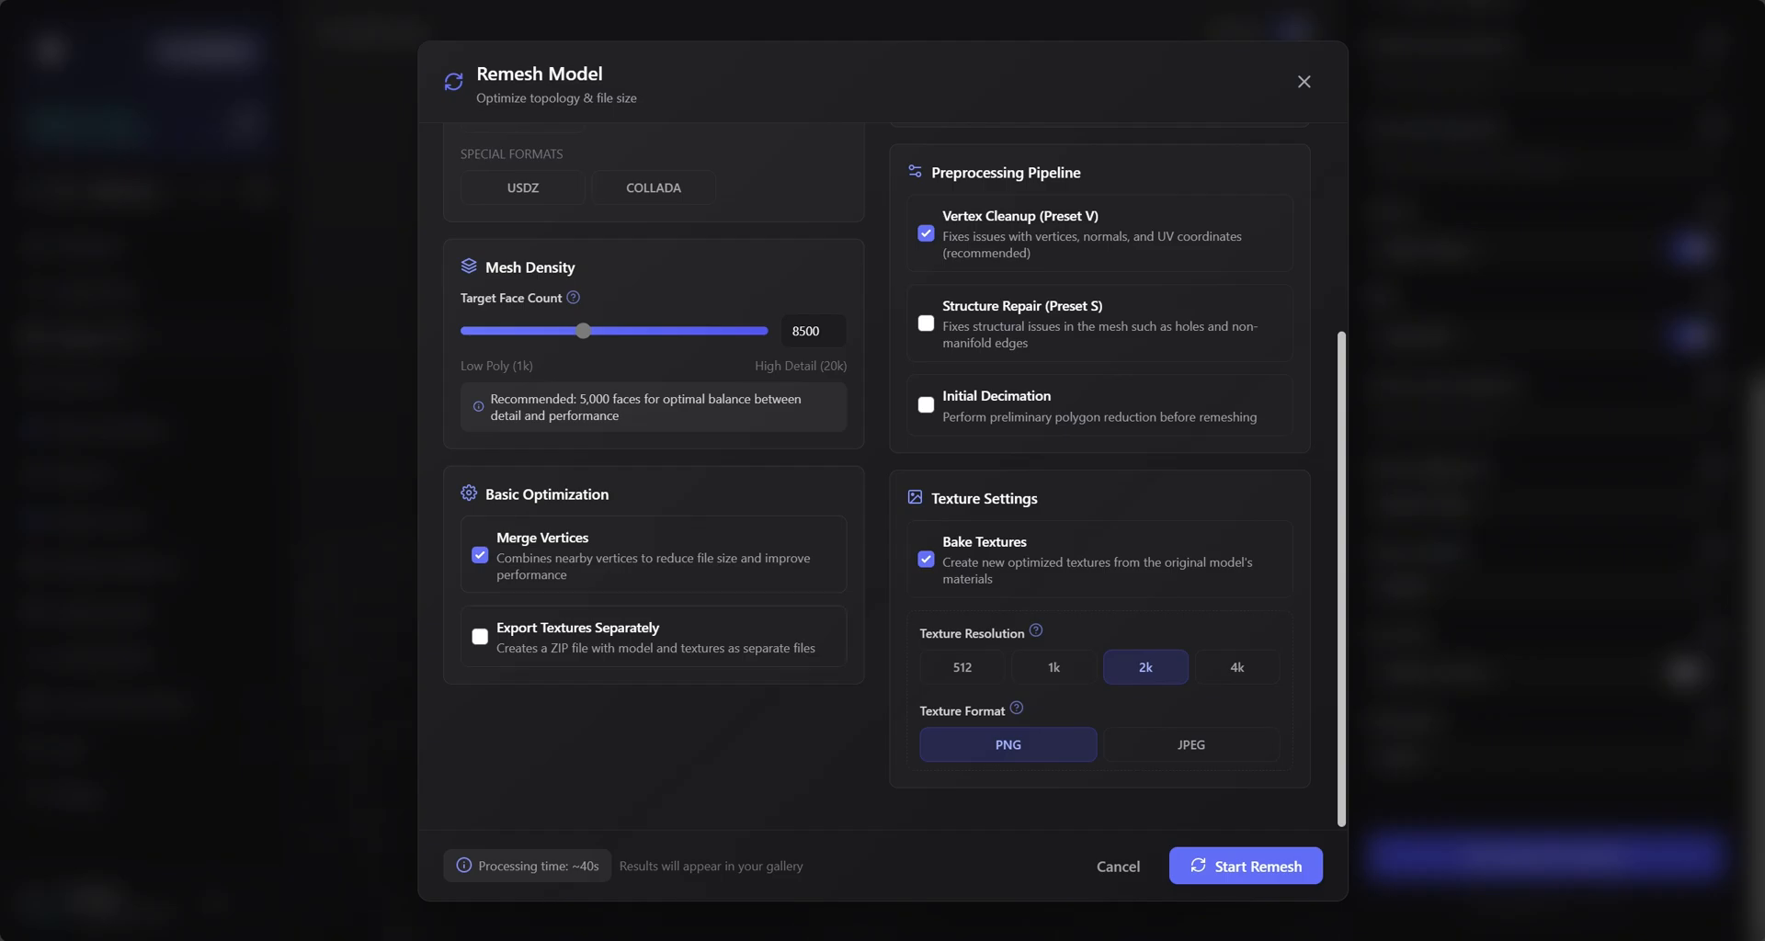
pyautogui.scroll(5, 882, 483)
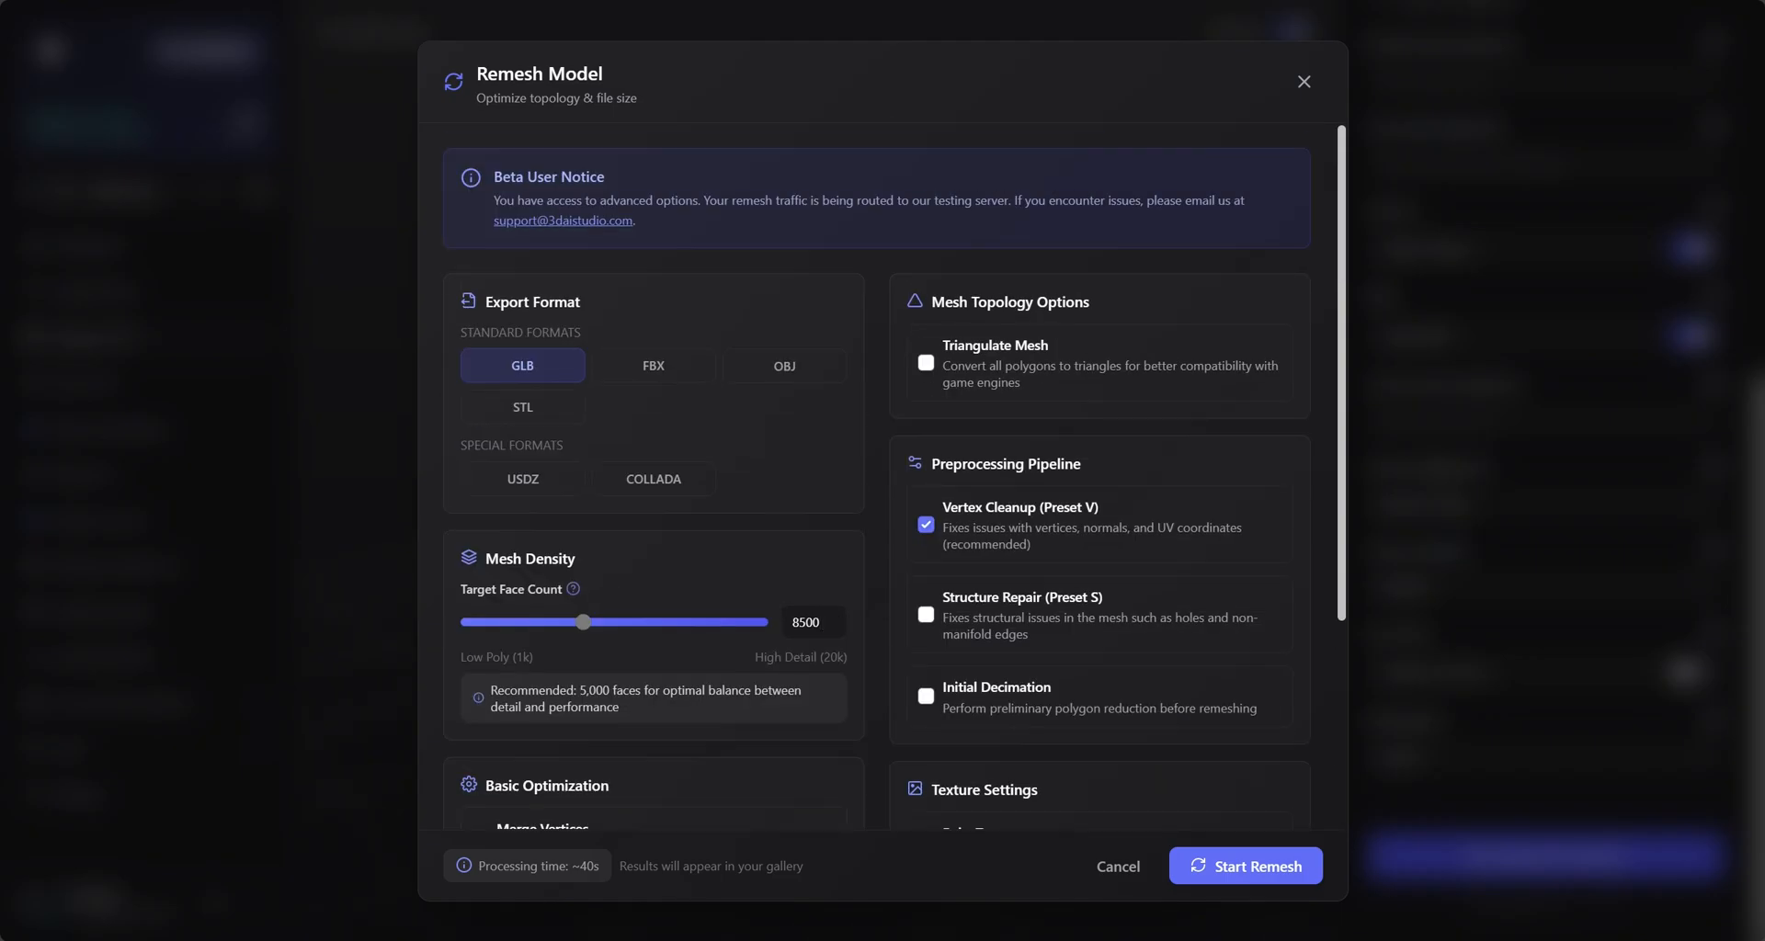
pyautogui.scroll(-1, 1034, 628)
pyautogui.scroll(-2, 1034, 627)
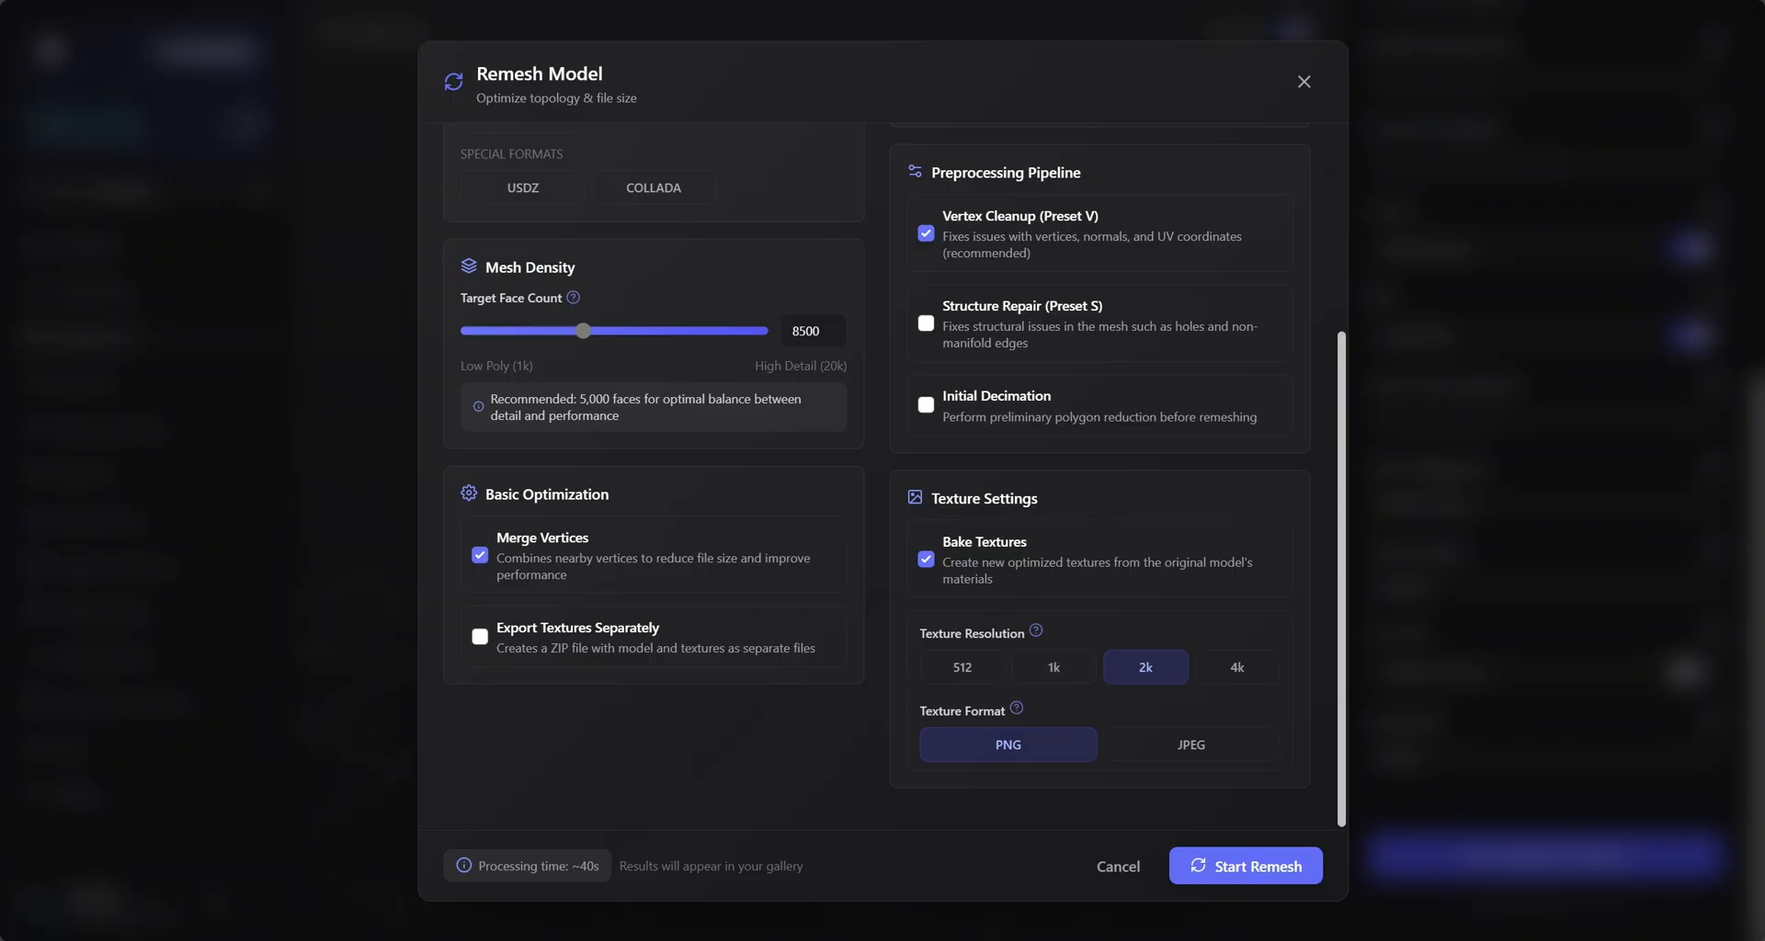
pyautogui.click(1244, 865)
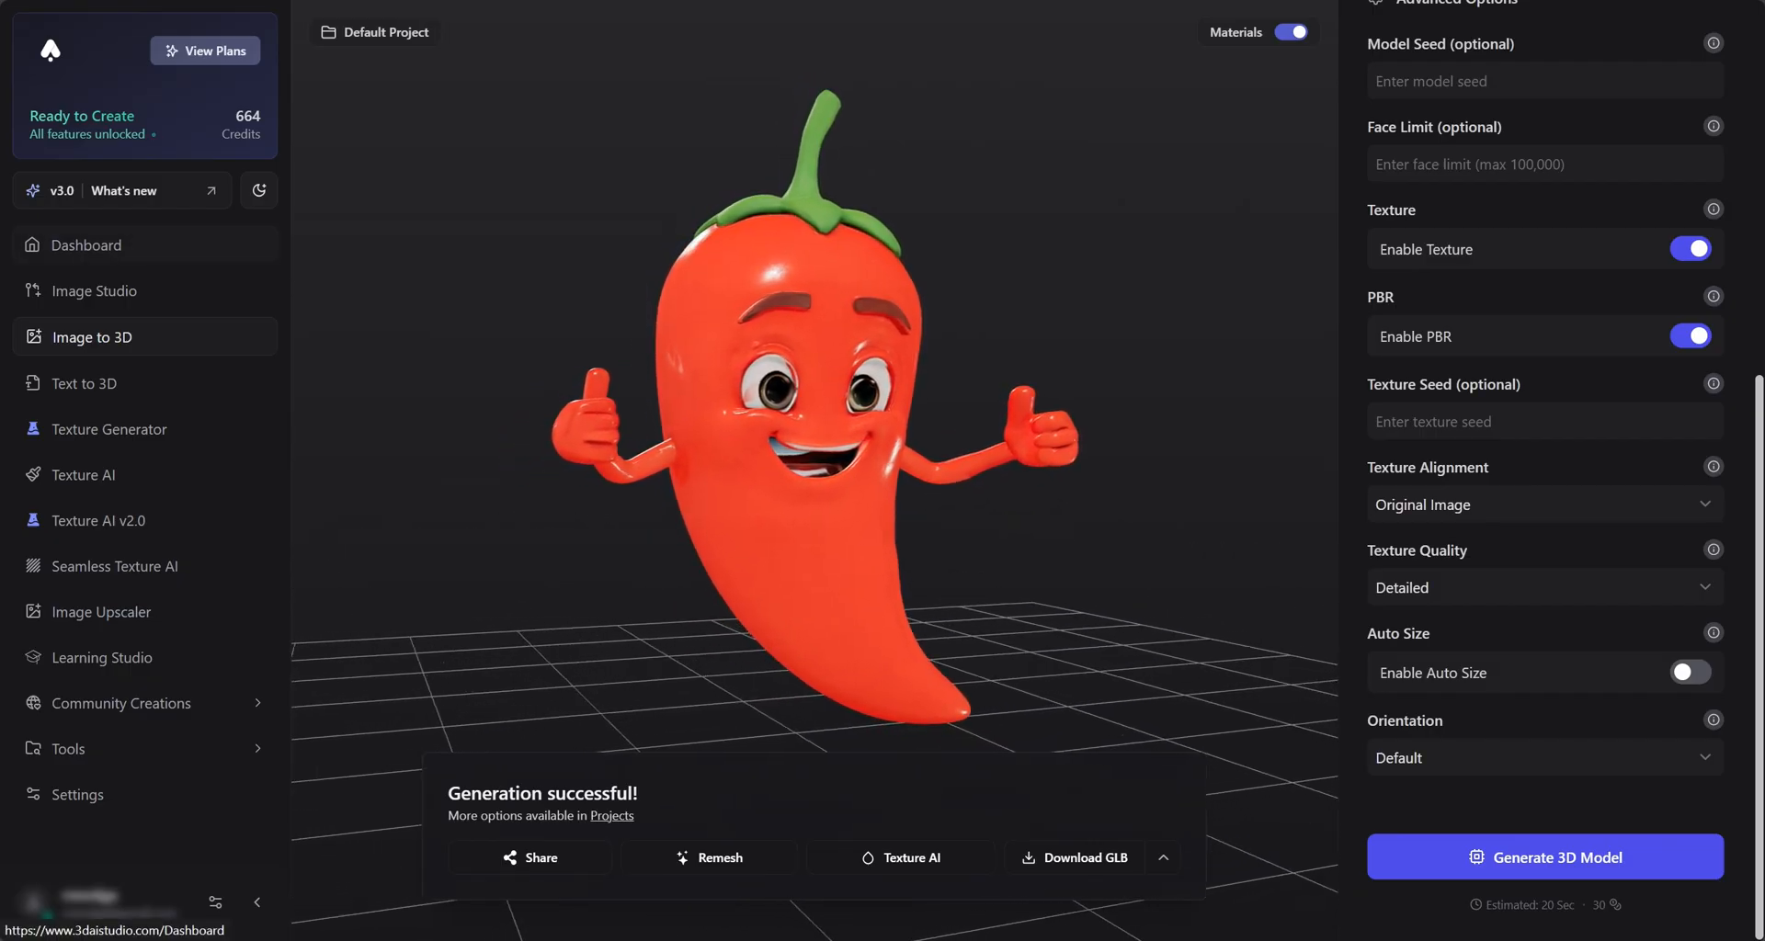
# Open the Remesh file's details from the Dashboard library.
pyautogui.click(85, 245)
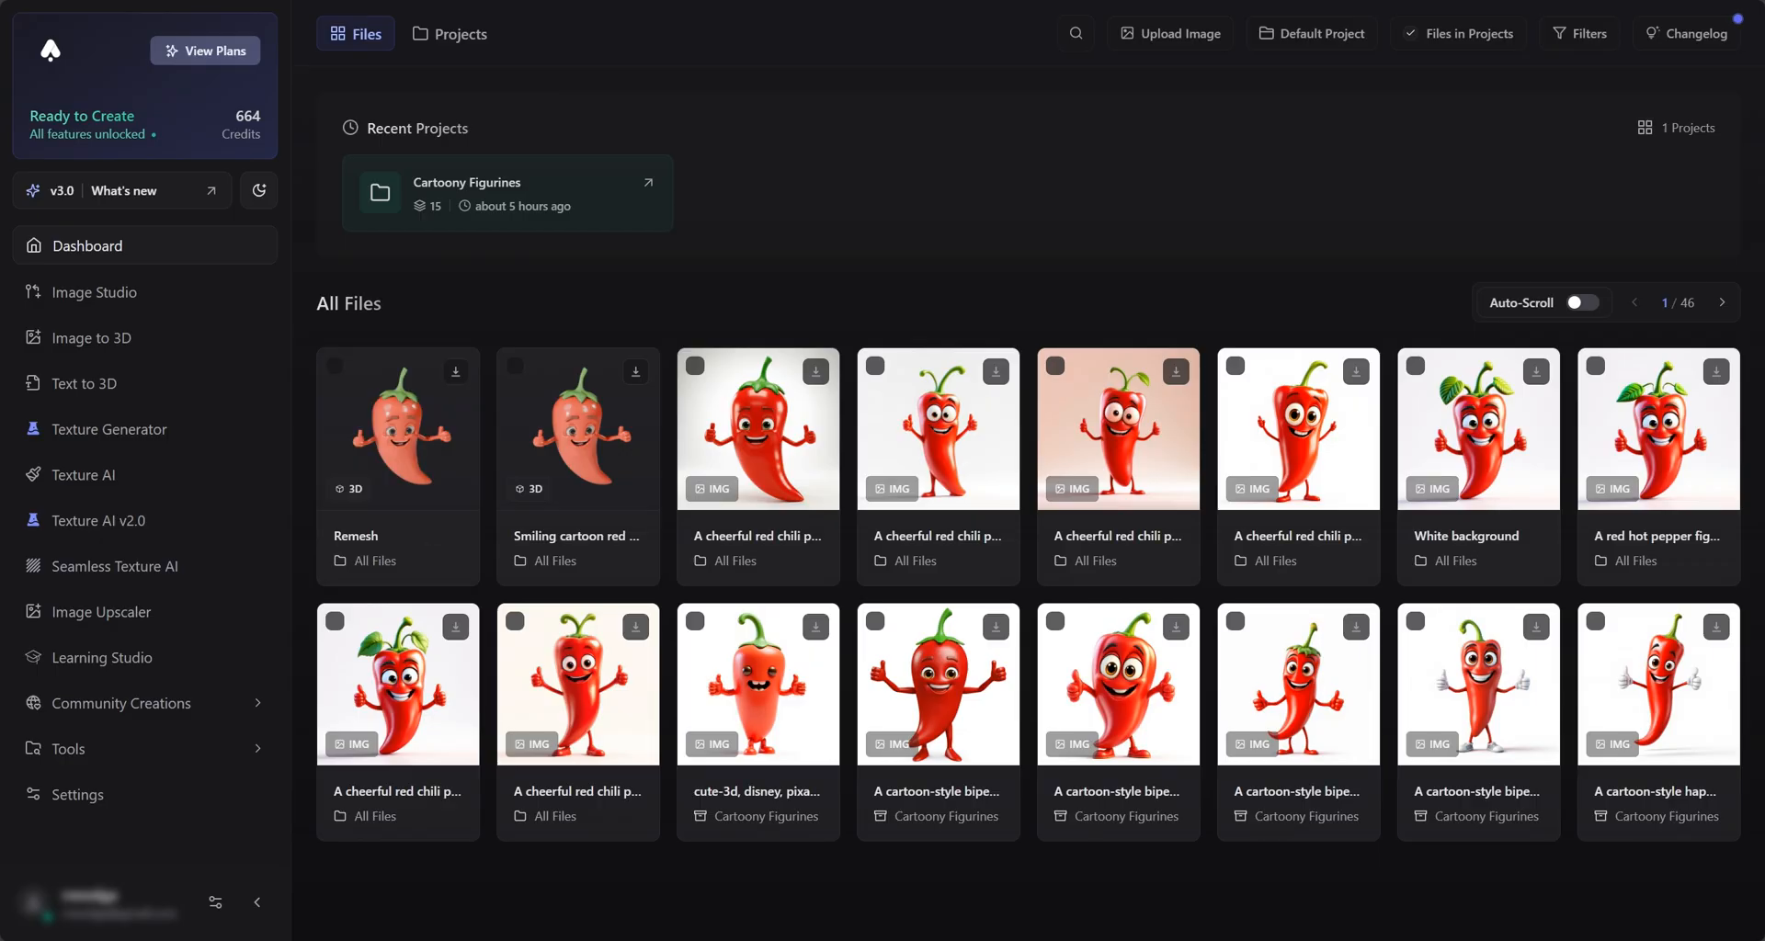
pyautogui.click(399, 405)
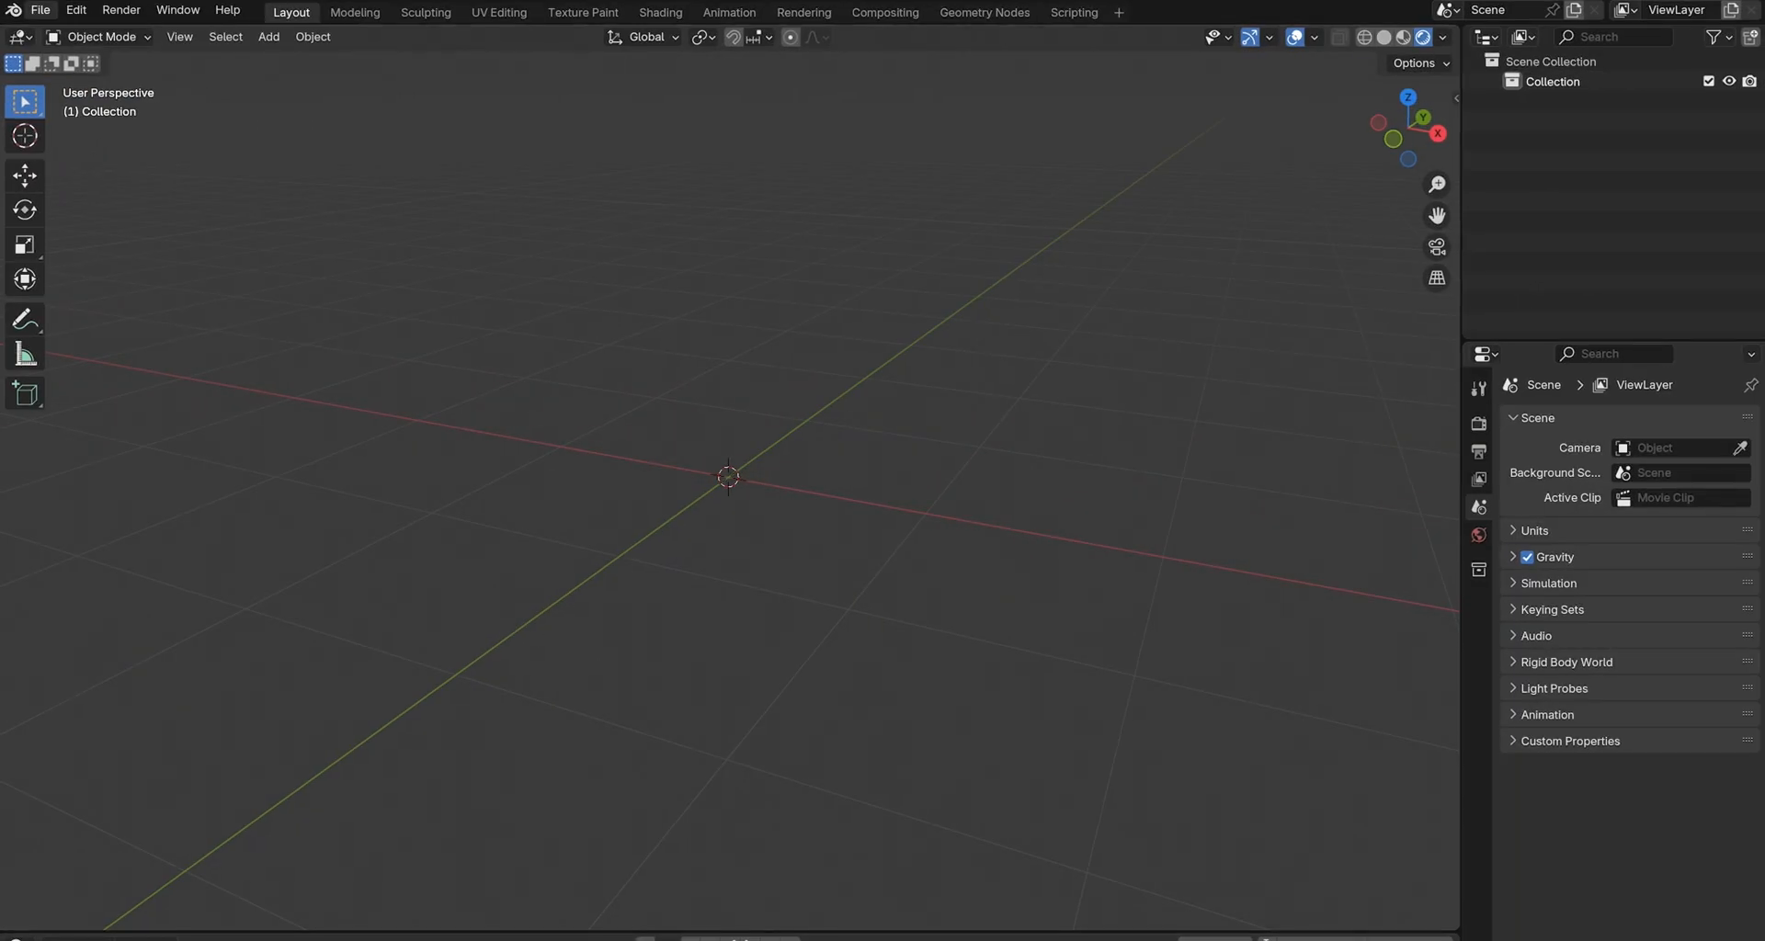
# Import RemeshedPepper.glb from Files_1 via glTF 2.0 and view the pepper.
pyautogui.click(40, 11)
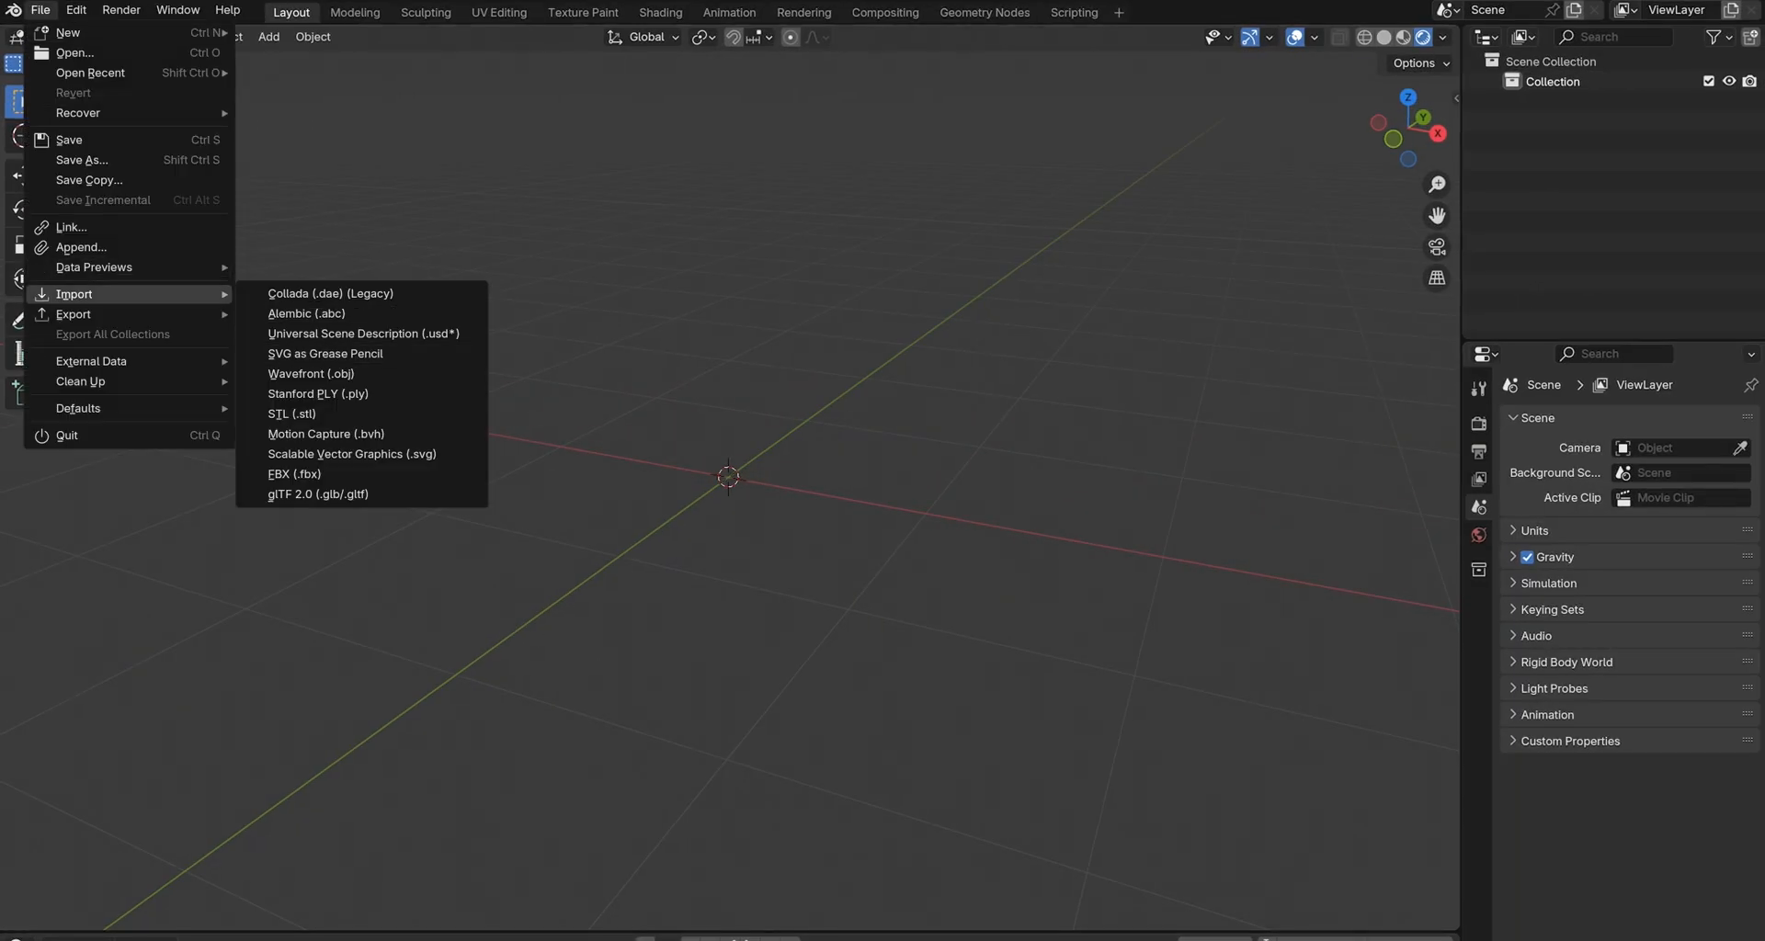
pyautogui.click(320, 494)
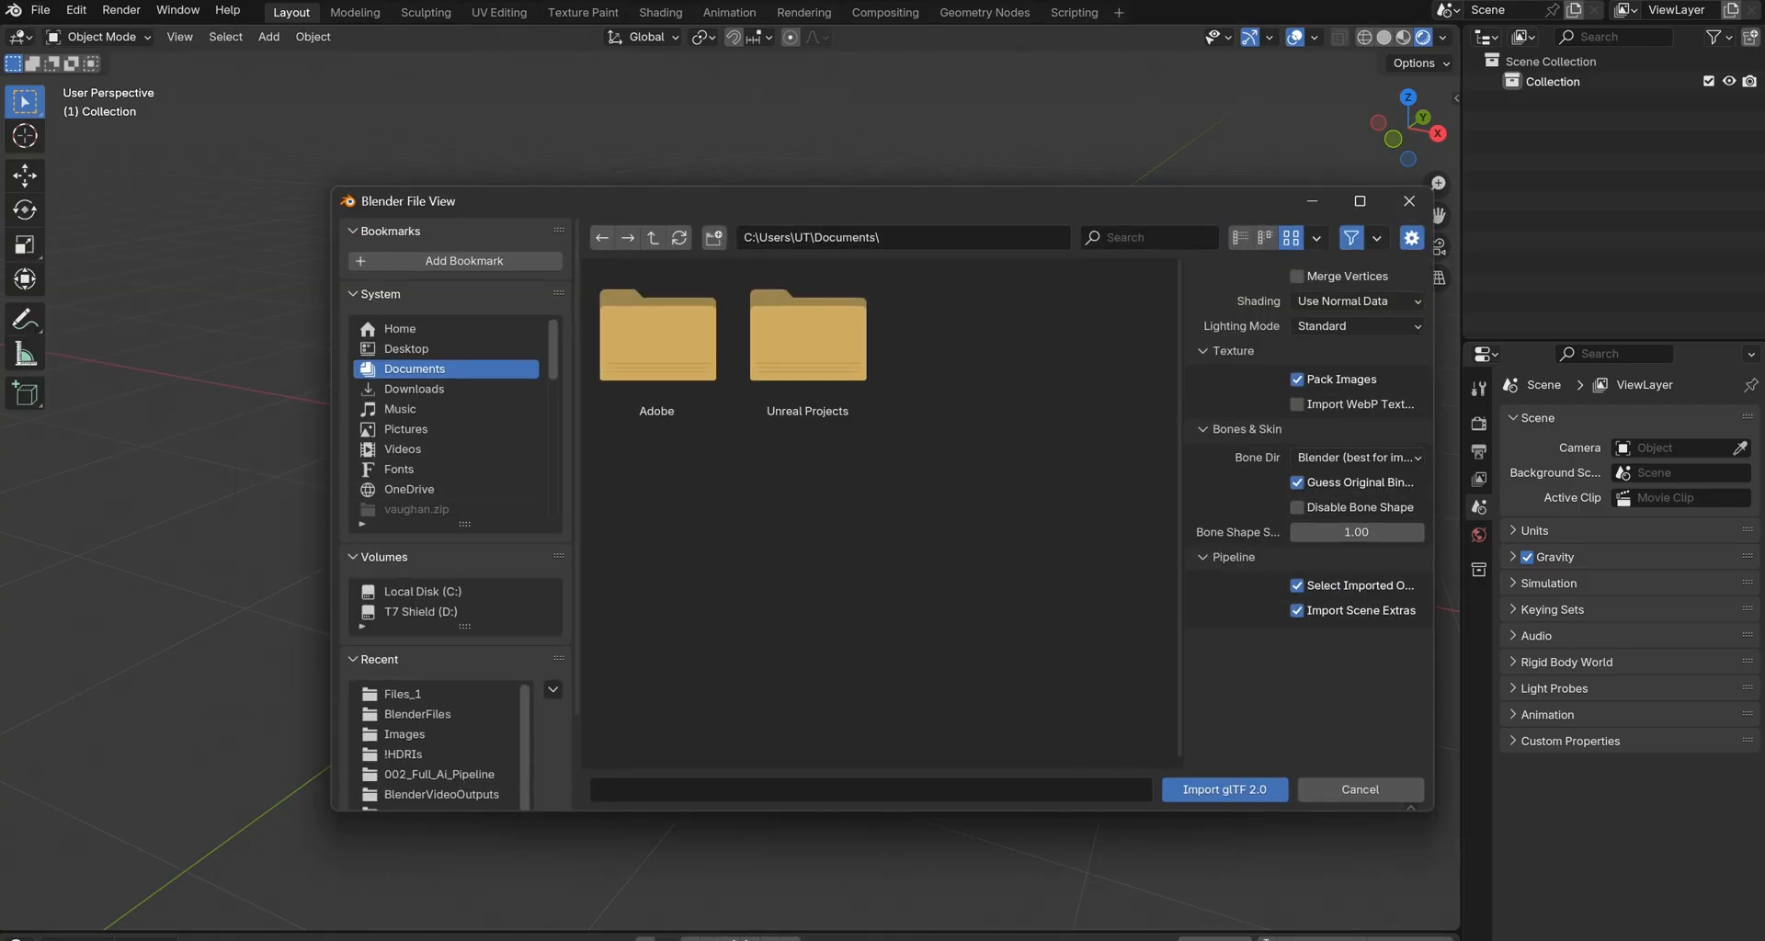
pyautogui.click(402, 693)
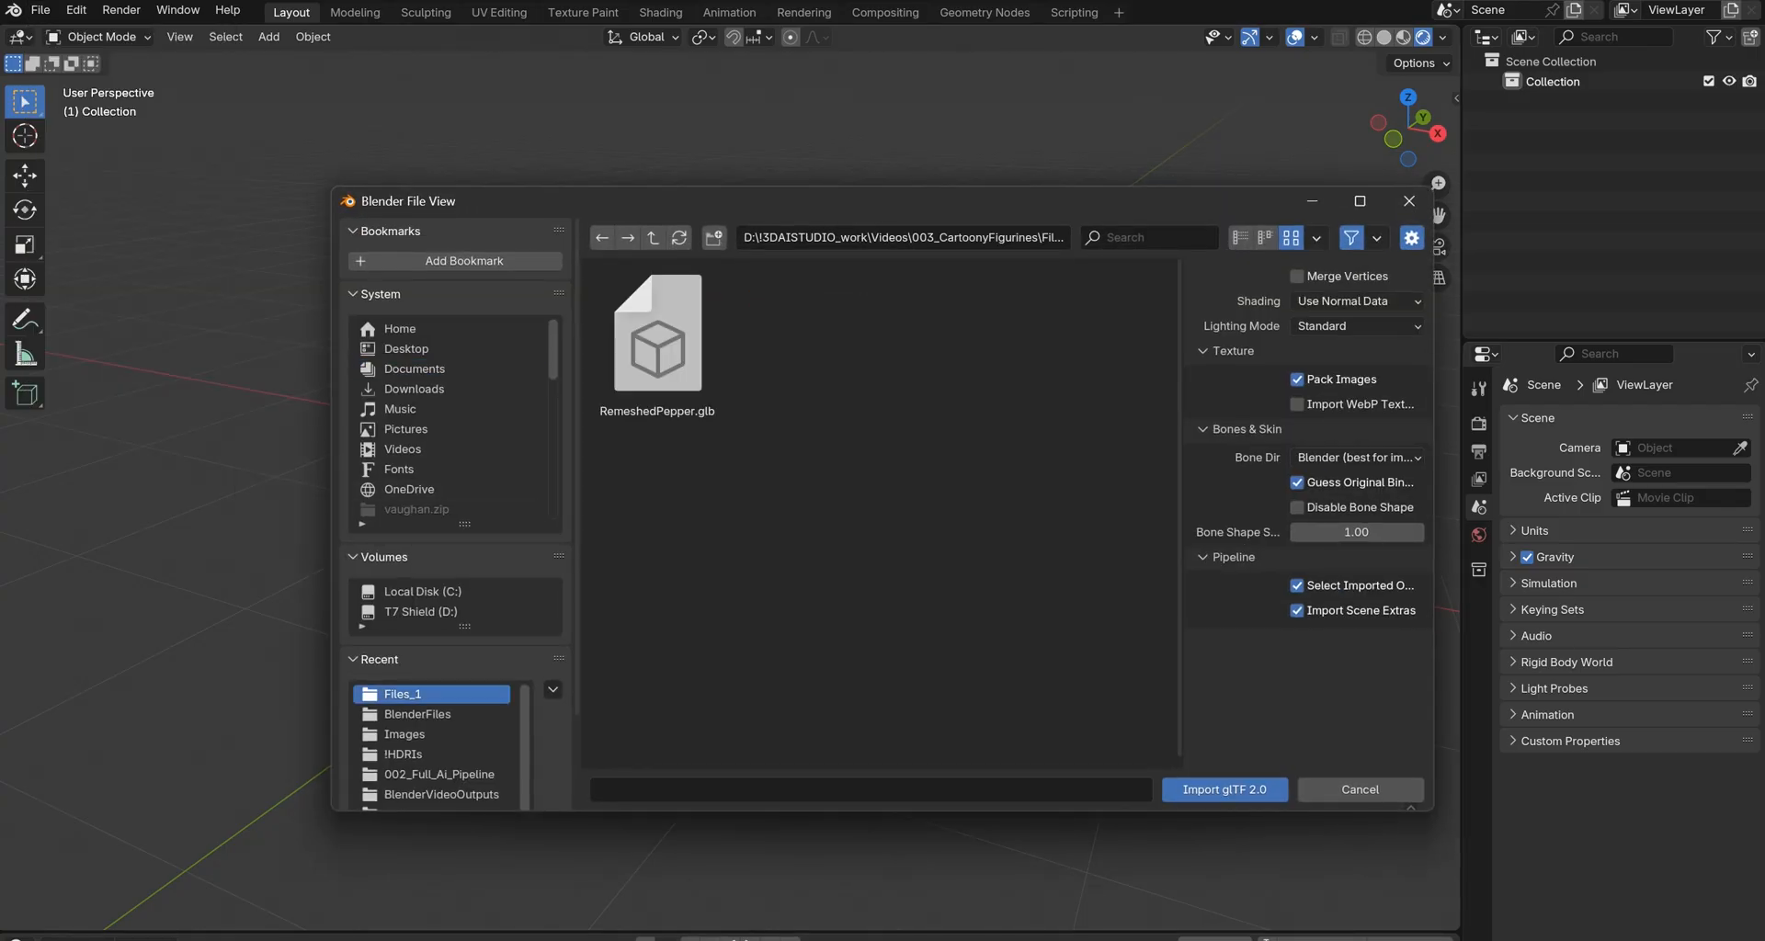
pyautogui.click(658, 338)
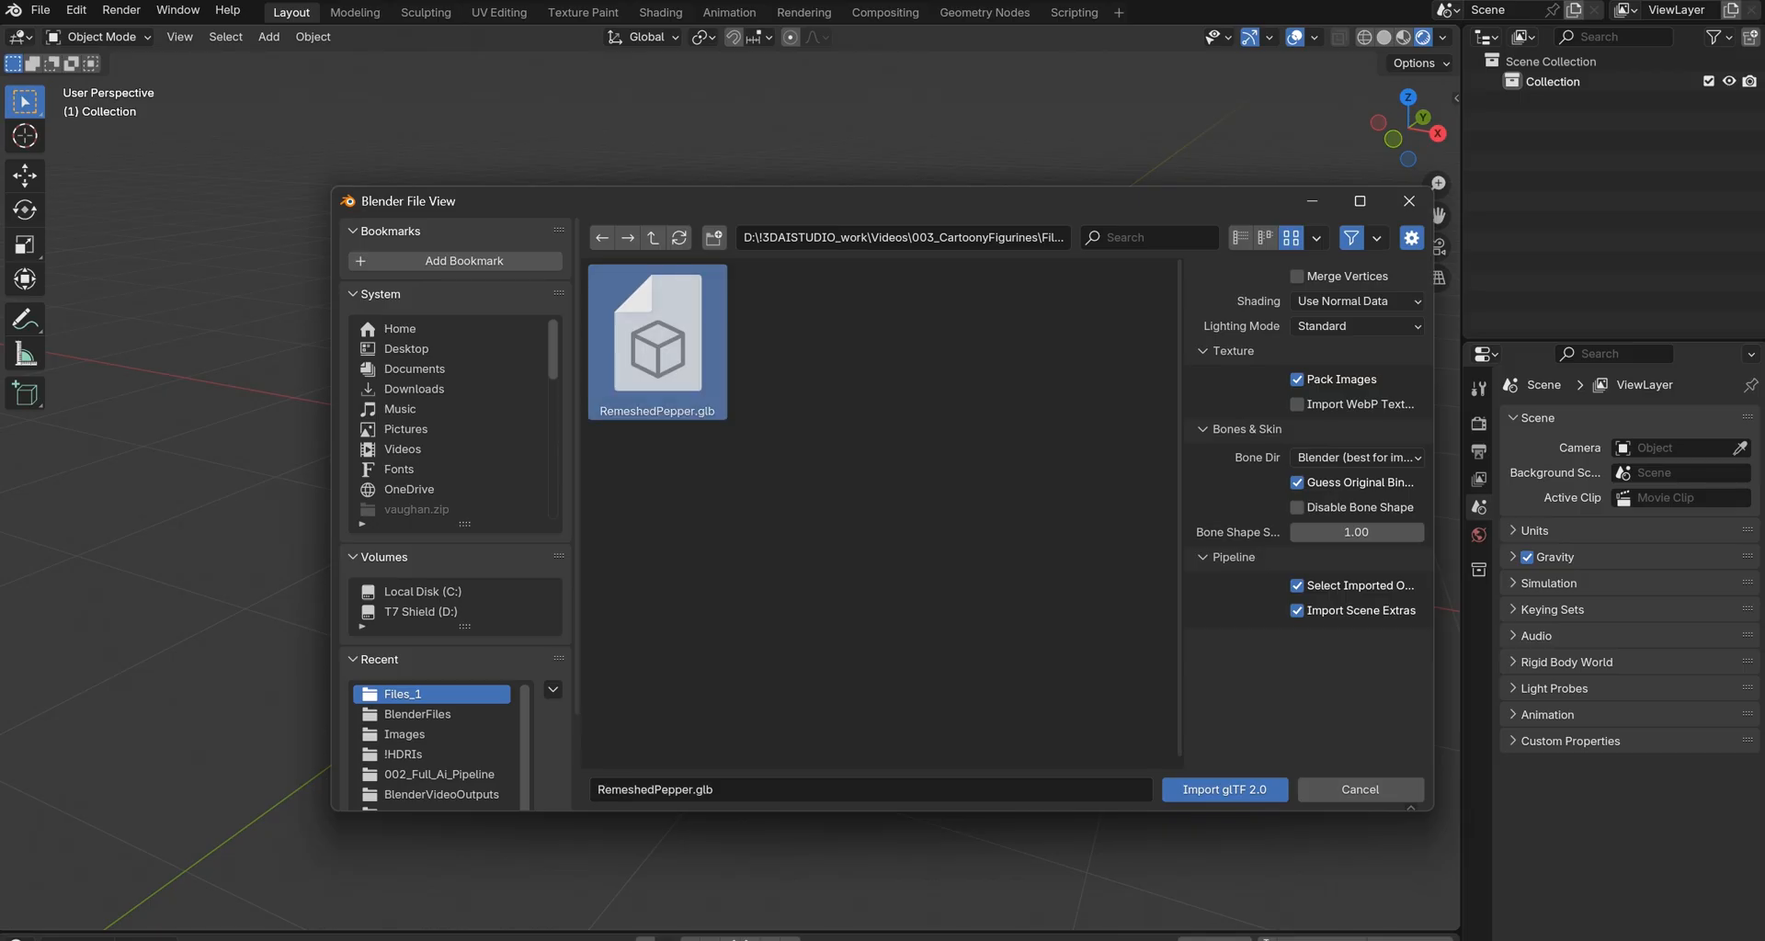
pyautogui.press('Return')
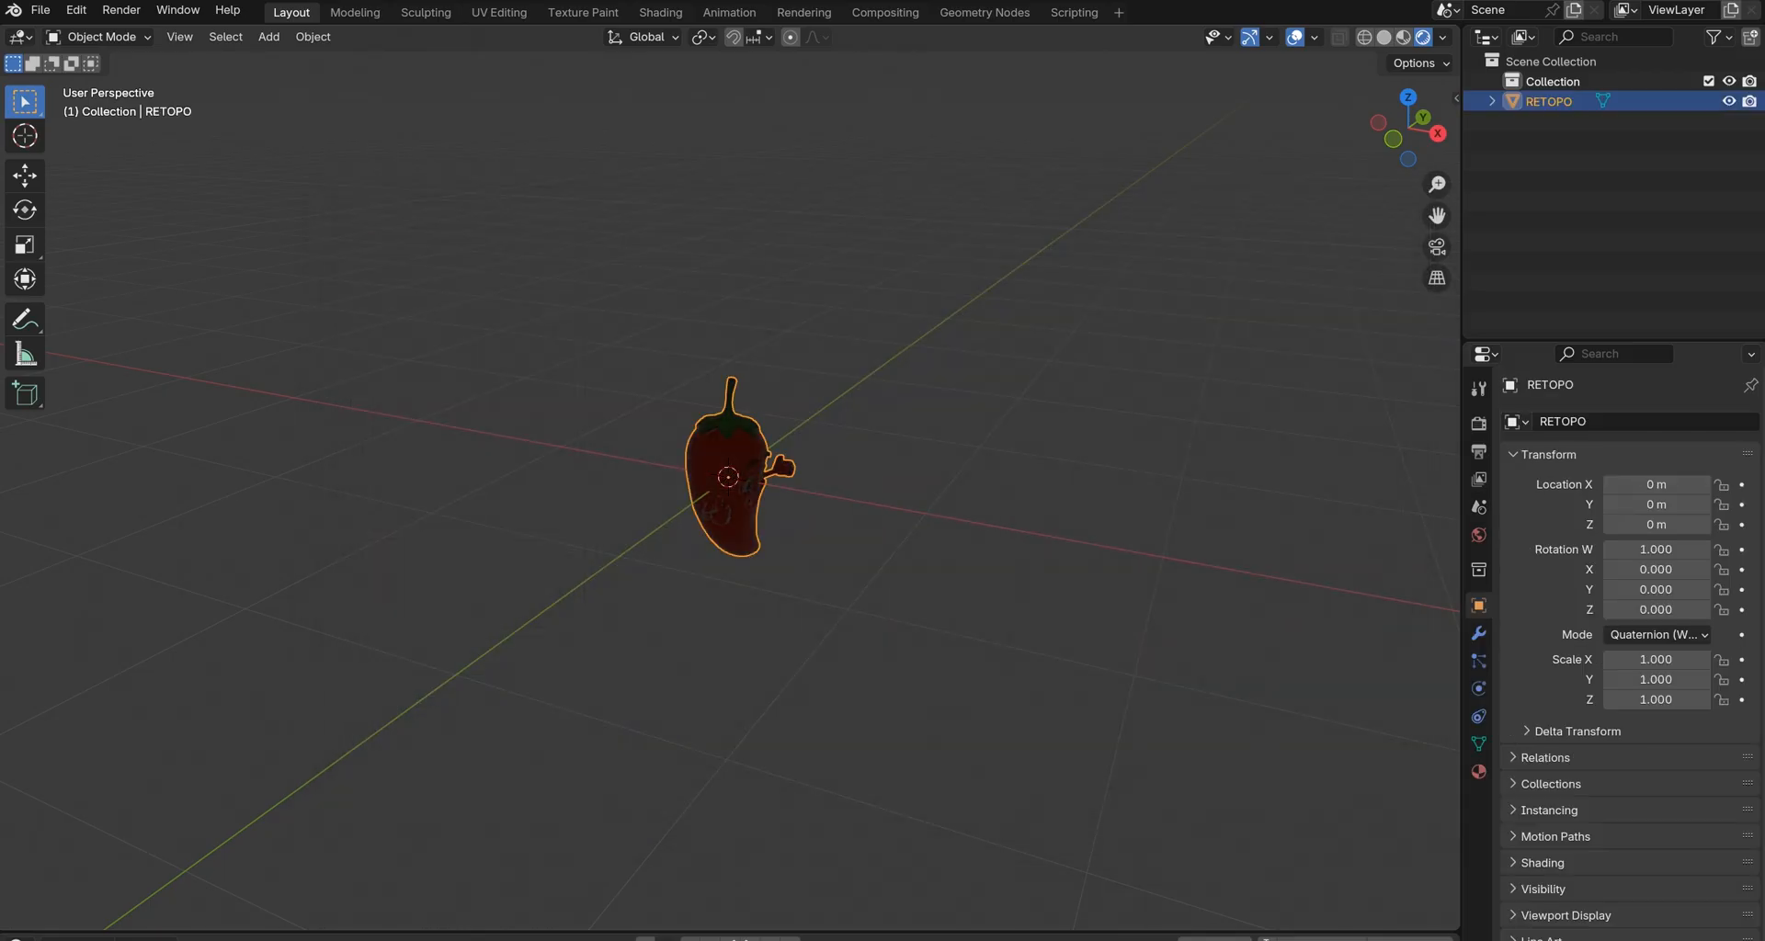
pyautogui.moveTo(965, 553); pyautogui.dragTo(827, 552, button='middle')
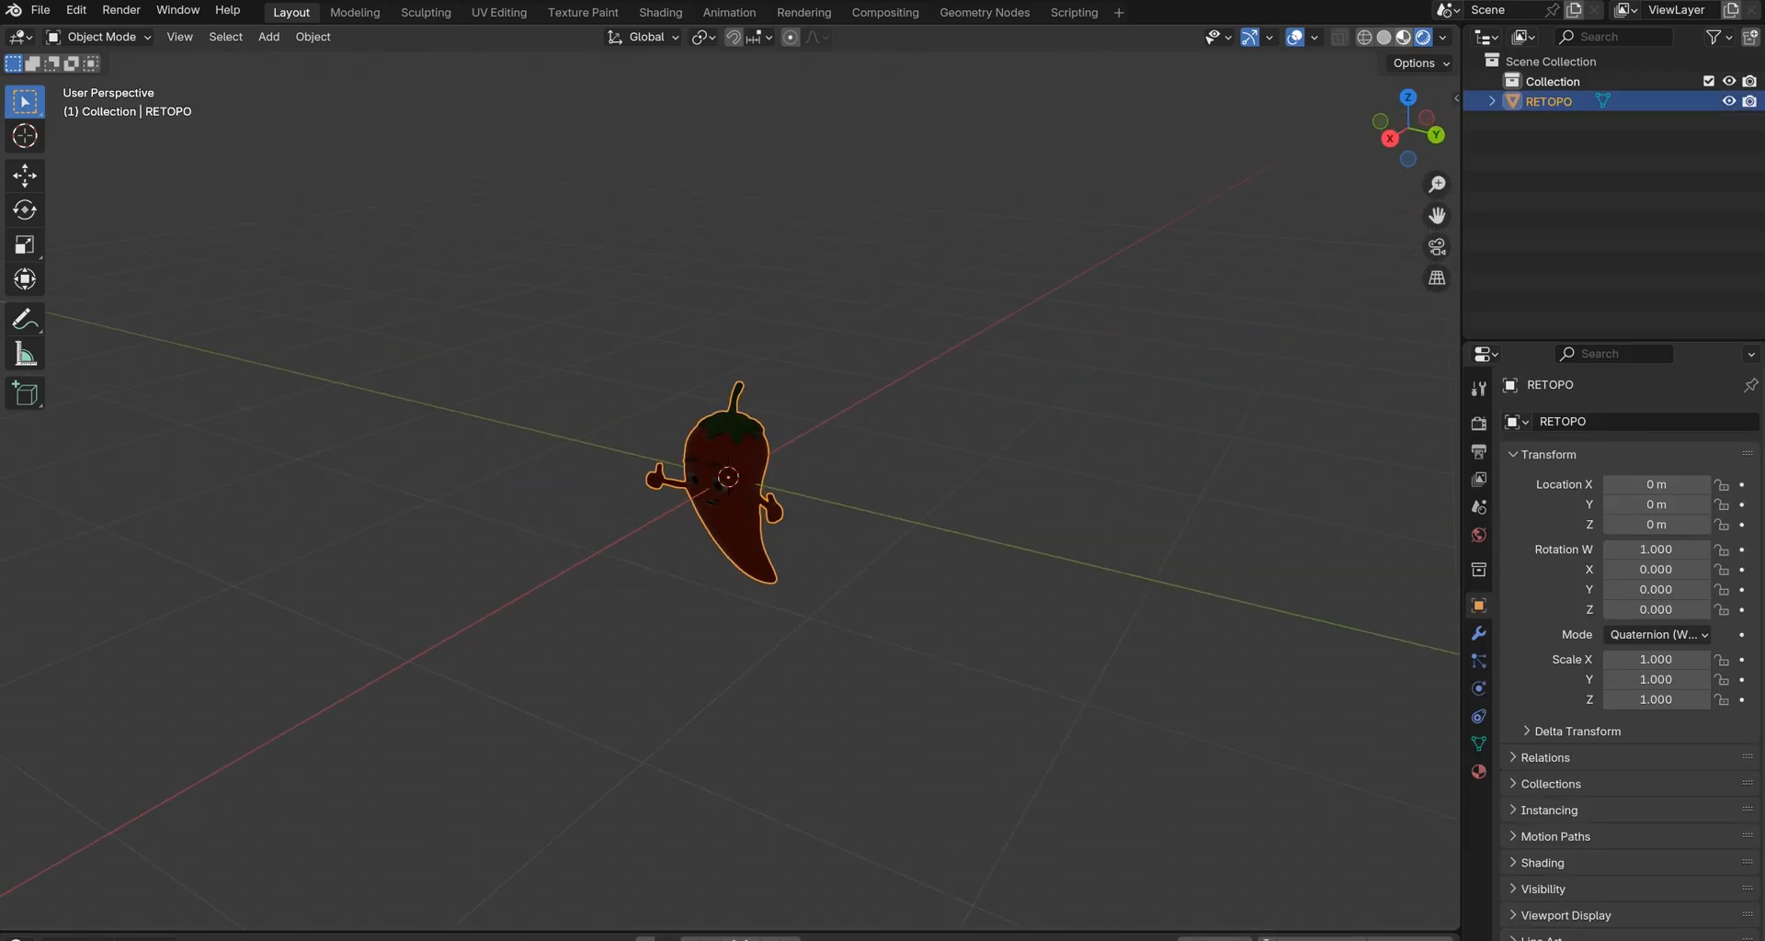
# Show materials, enter Edit Mode on the pepper and select the whole mesh.
pyautogui.click(1402, 36)
pyautogui.scroll(5, 724, 476)
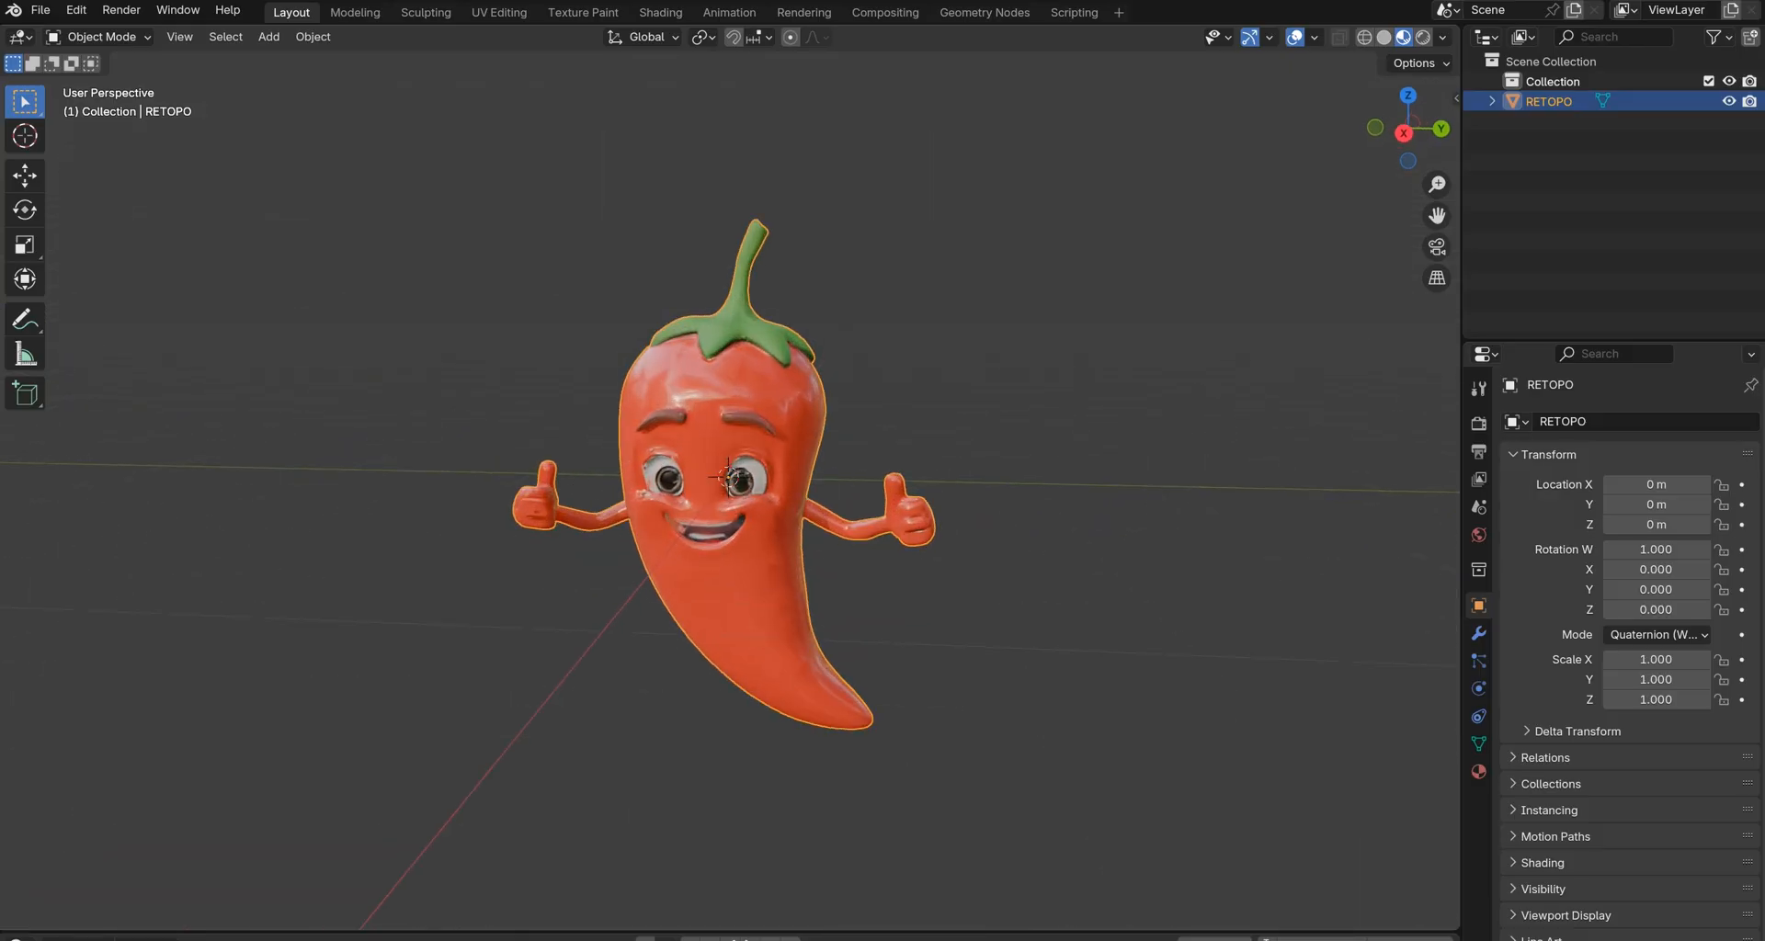
pyautogui.press('Tab')
pyautogui.scroll(2, 725, 476)
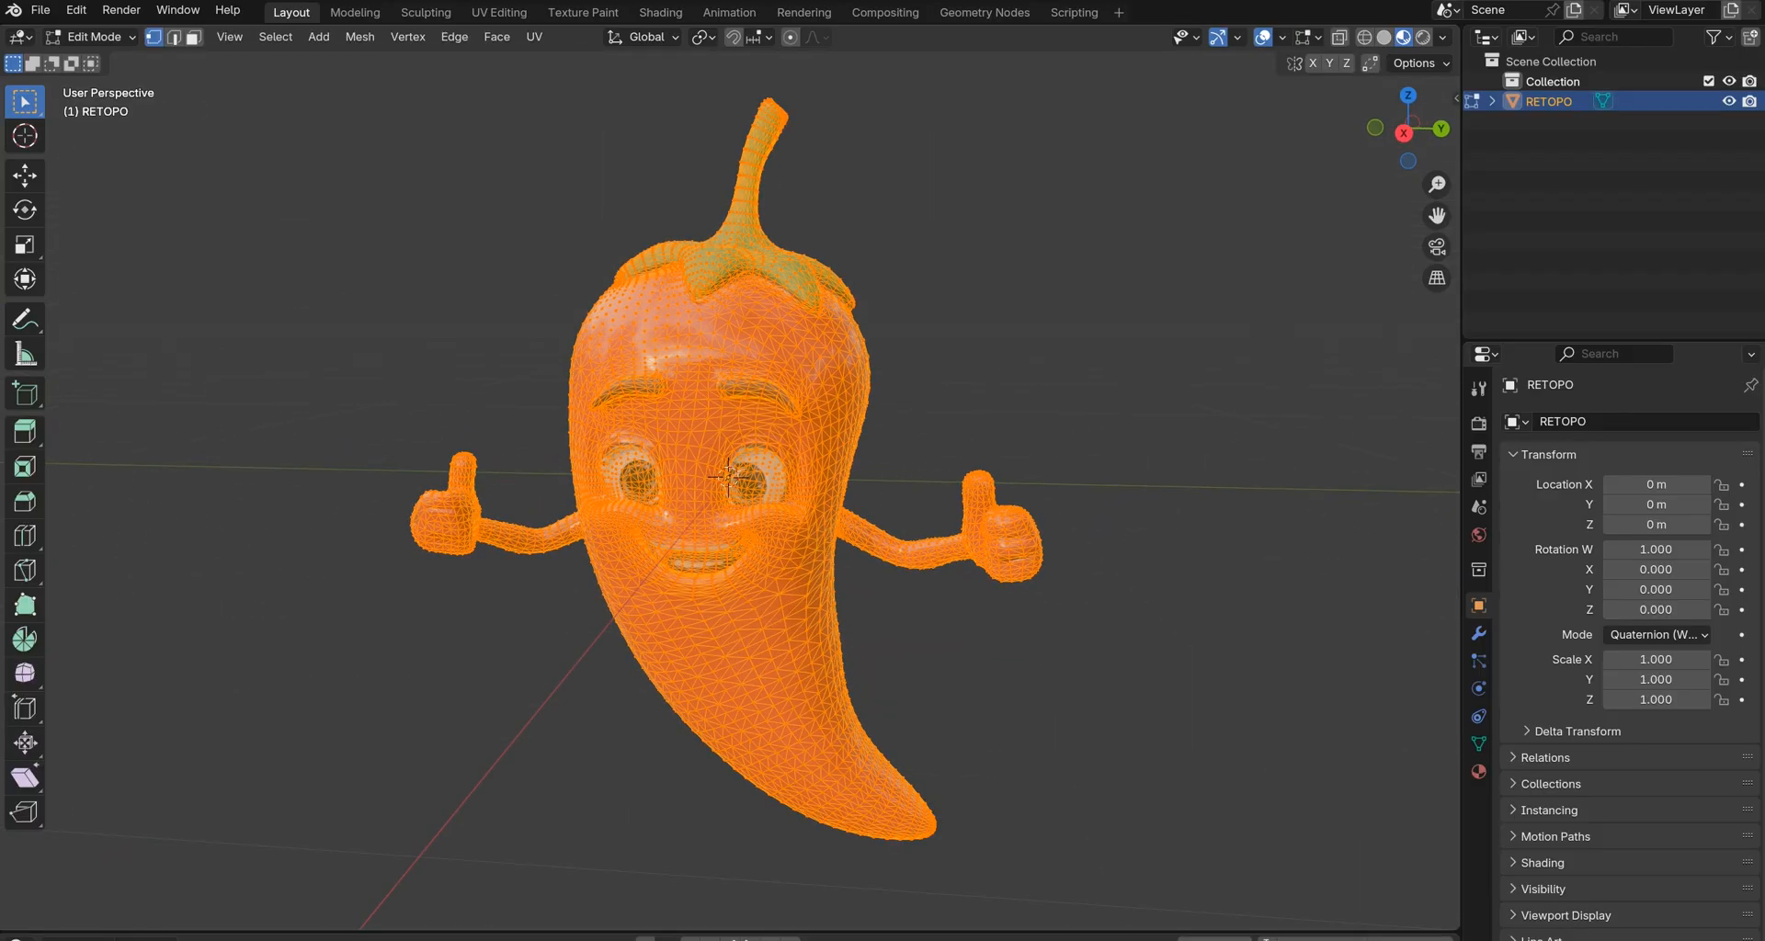
pyautogui.hotkey('alt', 'a')
pyautogui.moveTo(828, 553)
pyautogui.mouseDown(button='middle')
pyautogui.moveTo(1048, 538)
pyautogui.moveTo(855, 539)
pyautogui.moveTo(1020, 525)
pyautogui.moveTo(1020, 580)
pyautogui.mouseUp(button='middle')
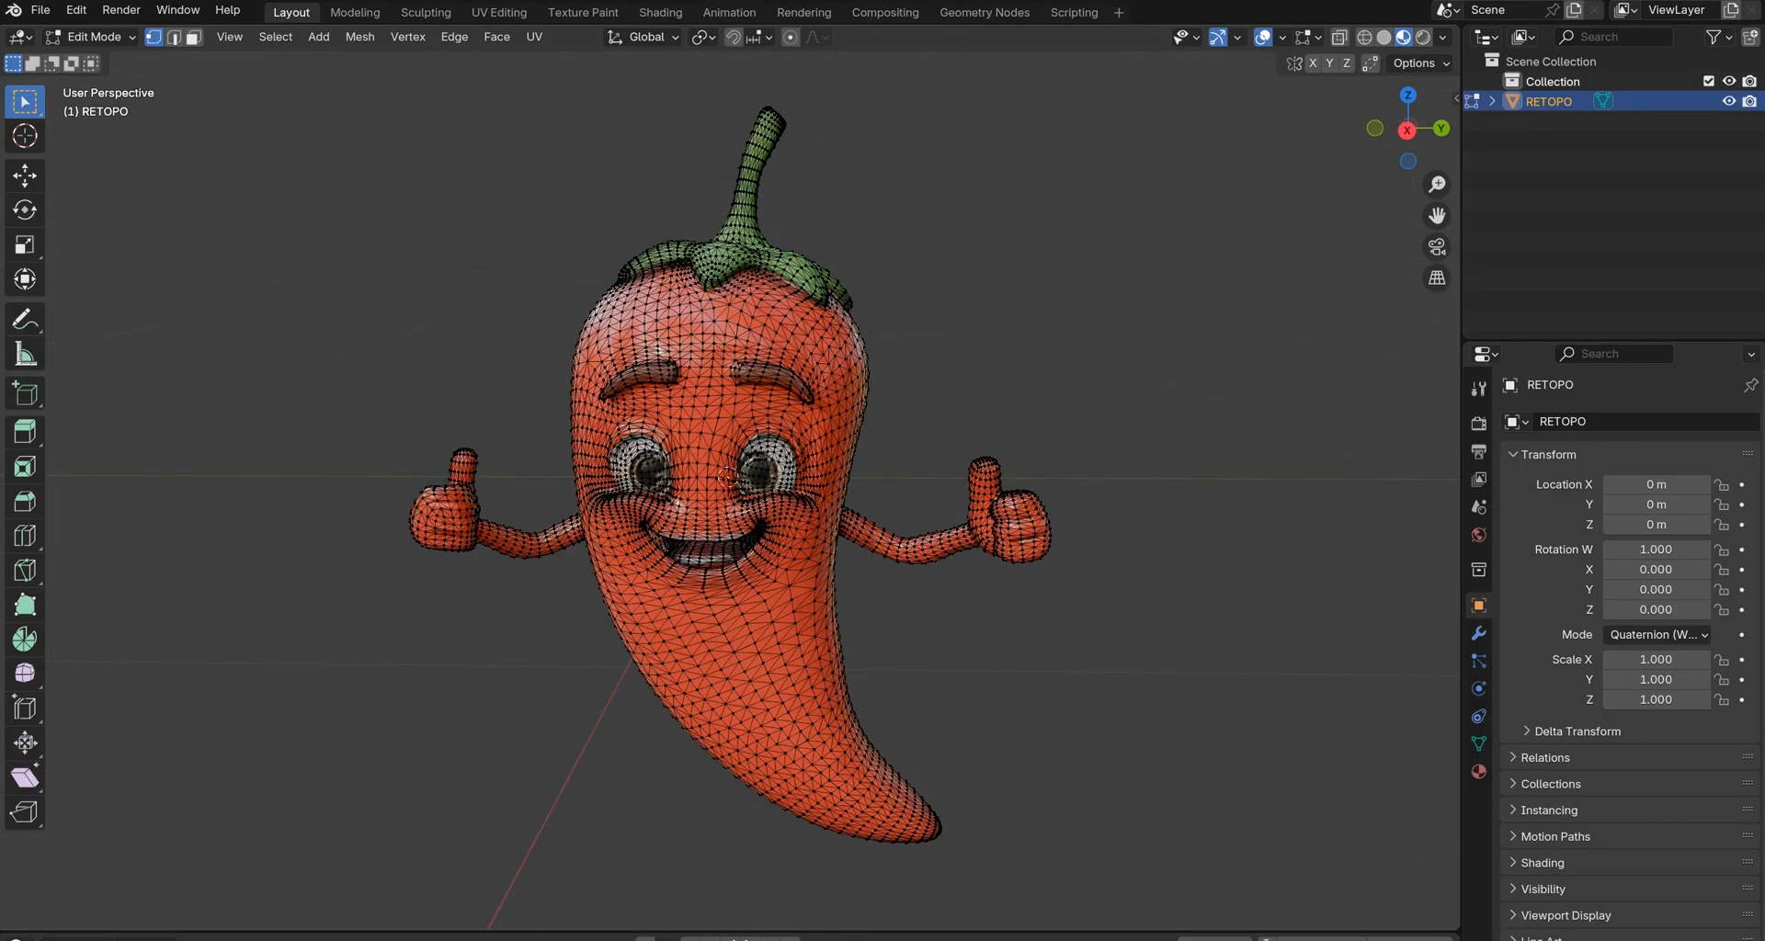
pyautogui.press('a')
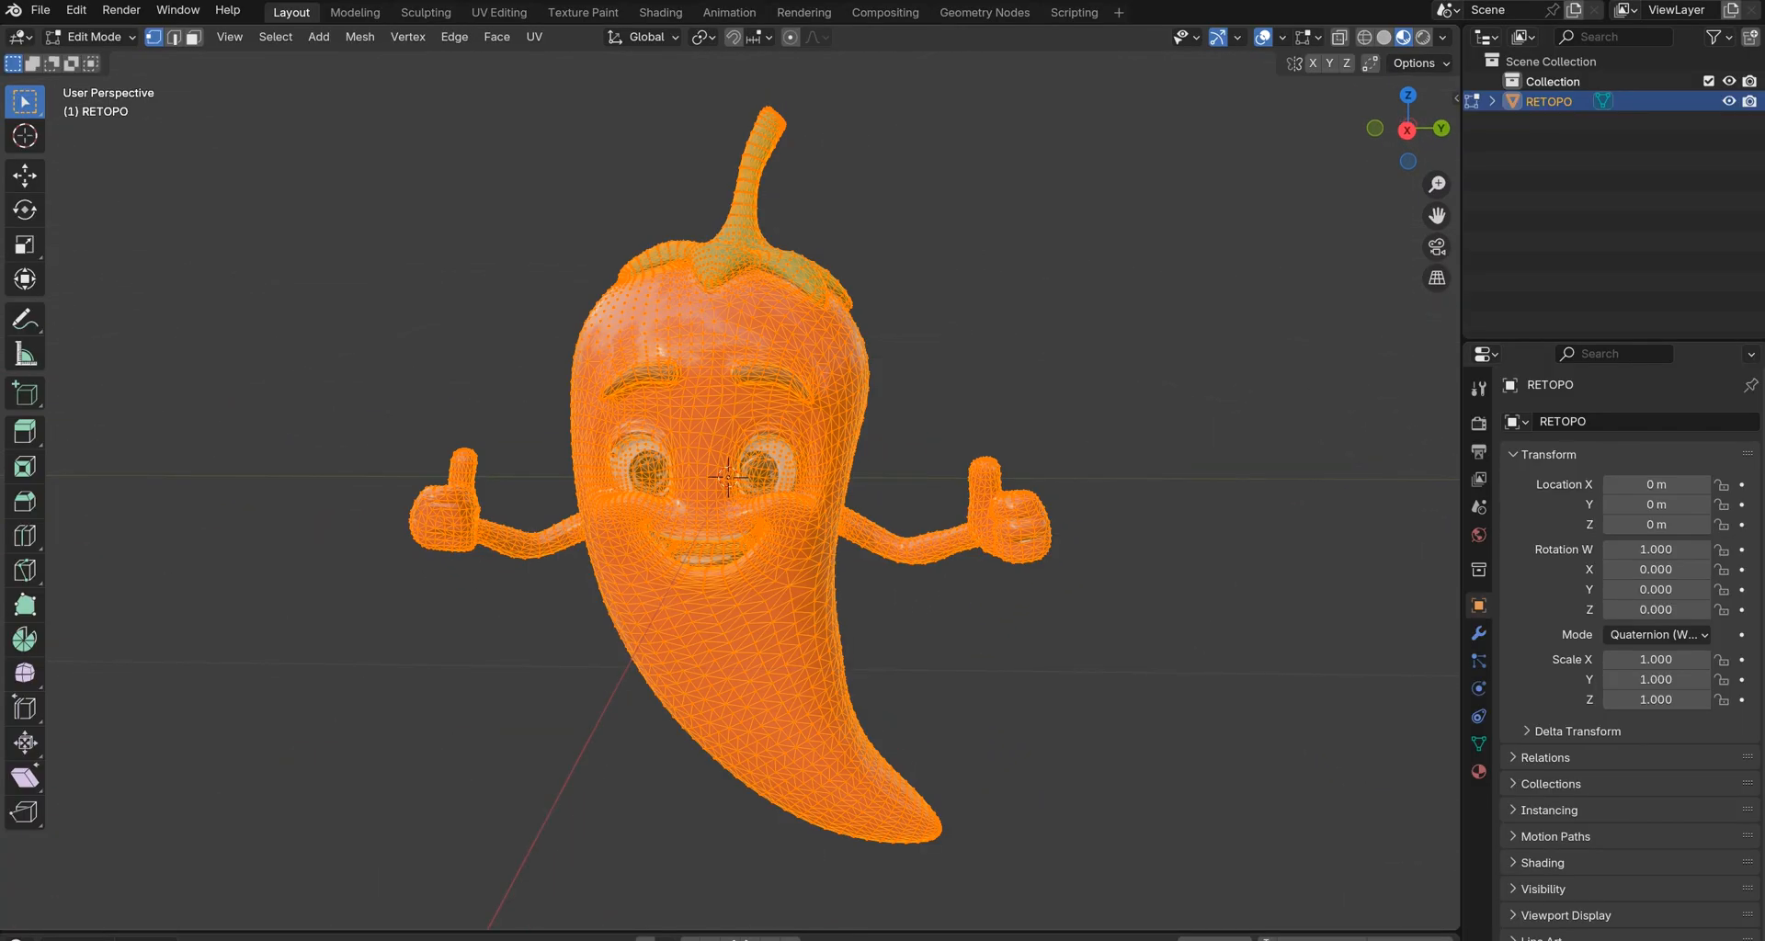
# Run Merge by Distance on the pepper mesh with a merge distance of 0.00001 m.
pyautogui.press('F3')
pyautogui.write('merge by')
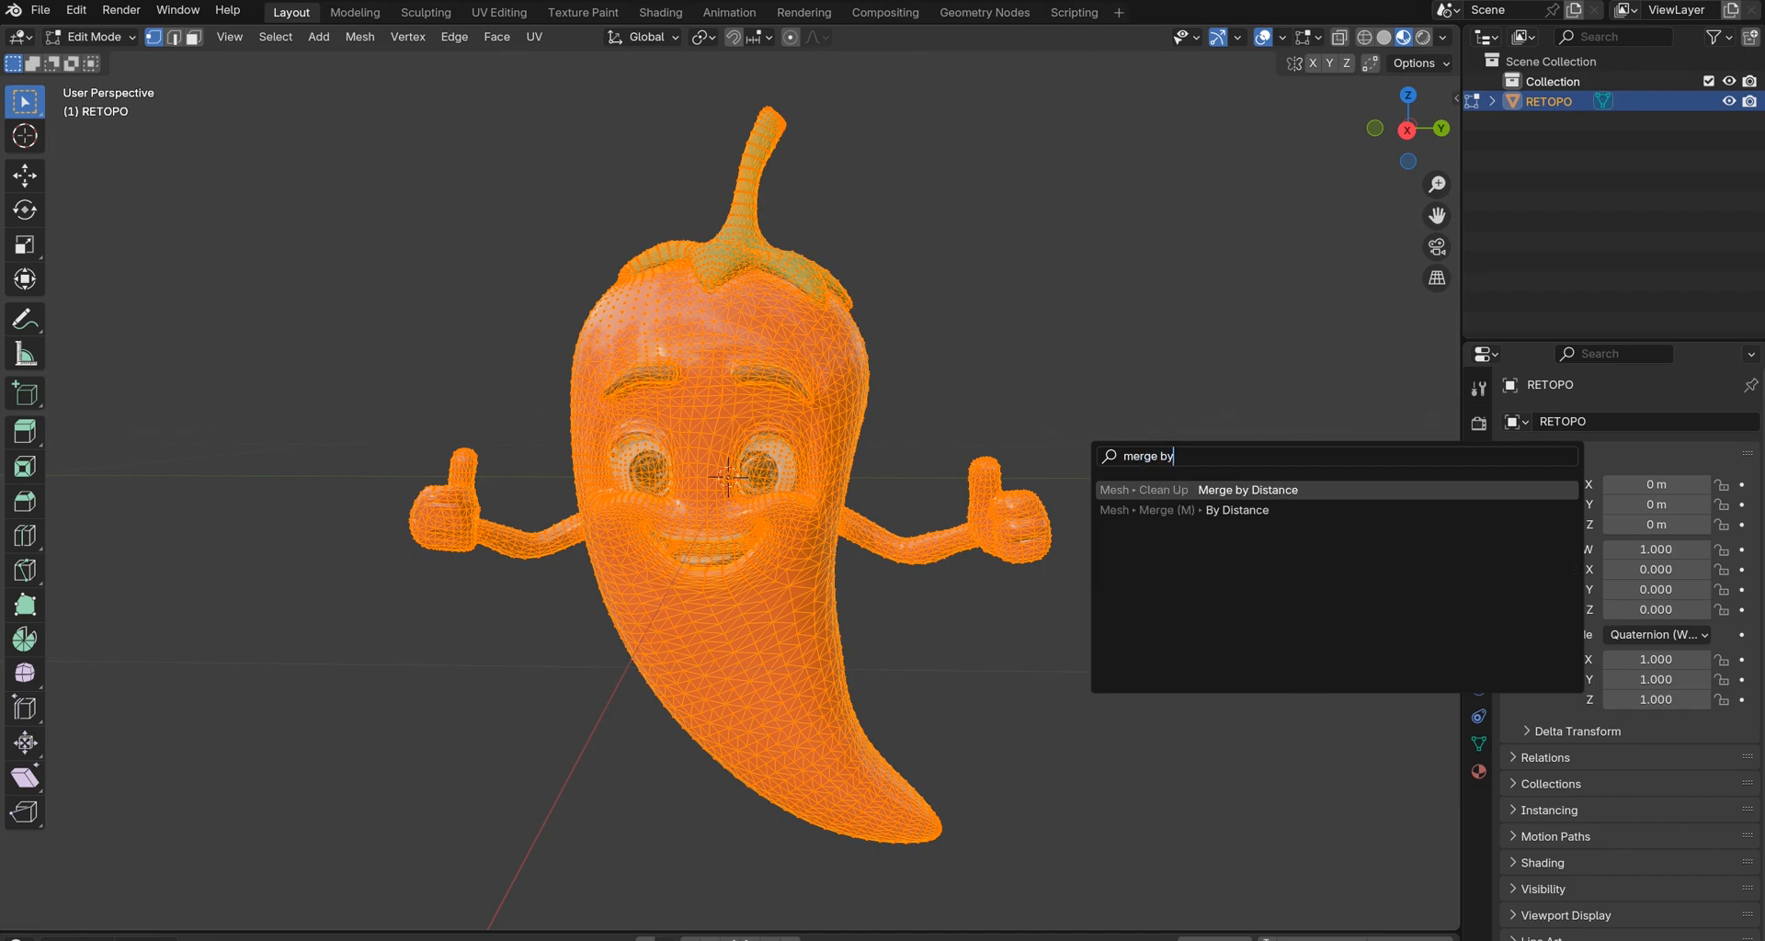
pyautogui.press('Return')
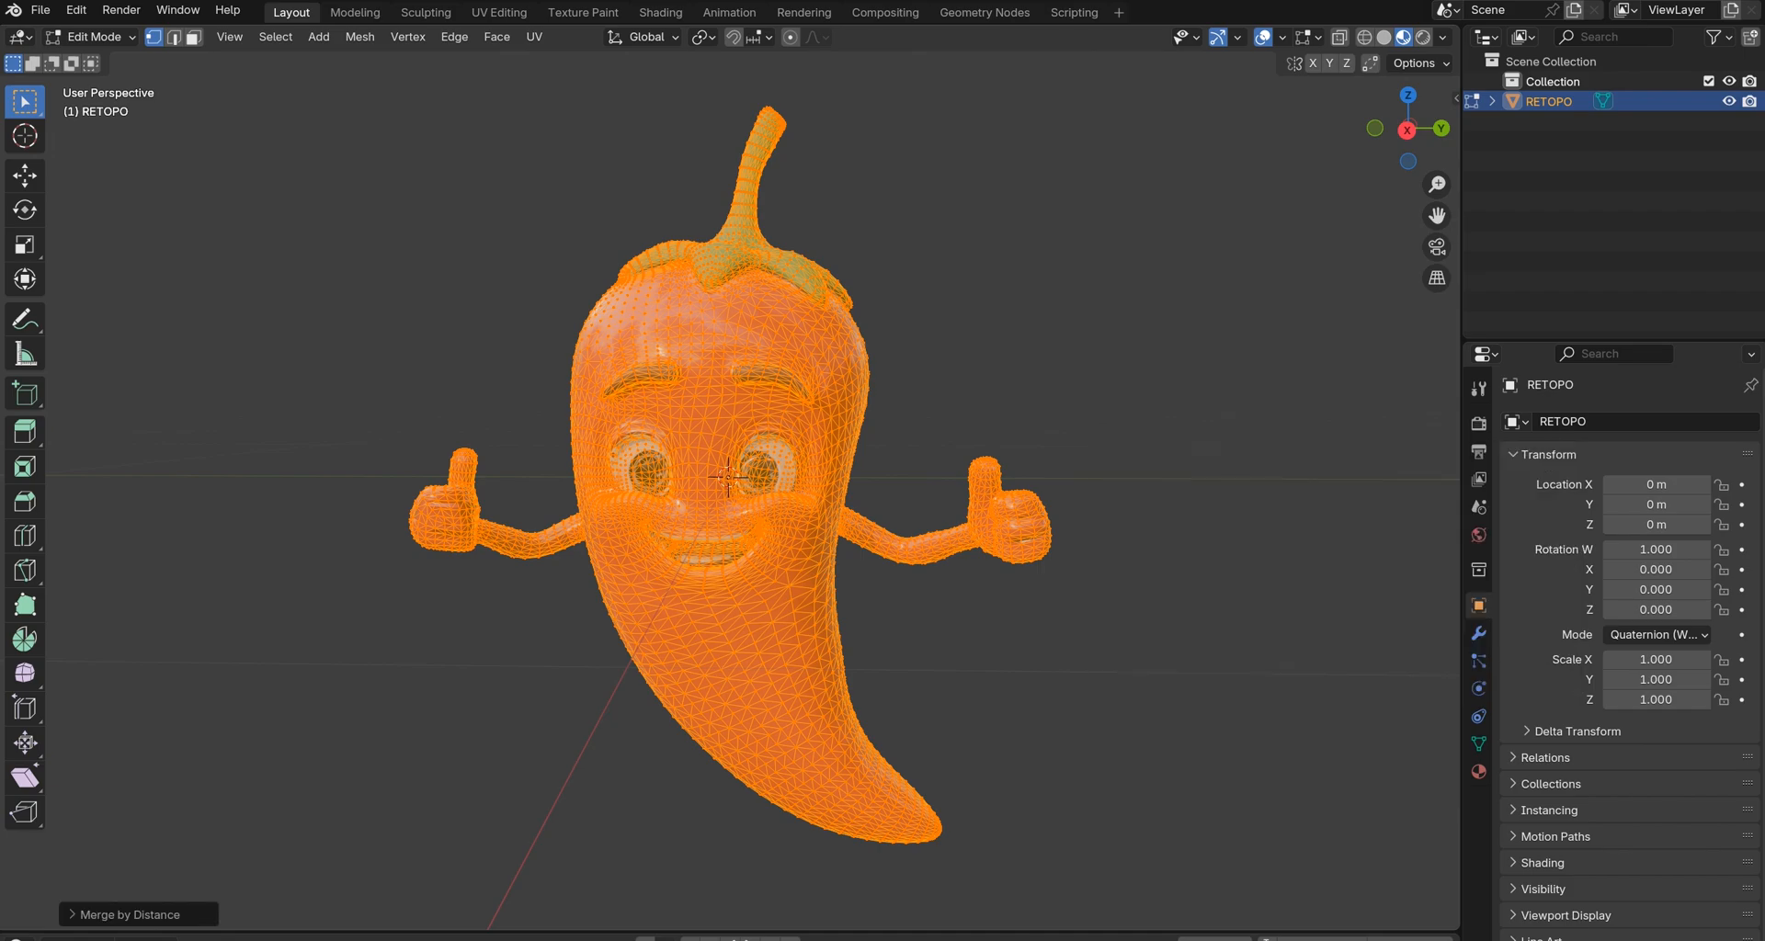
pyautogui.click(130, 914)
pyautogui.click(255, 862)
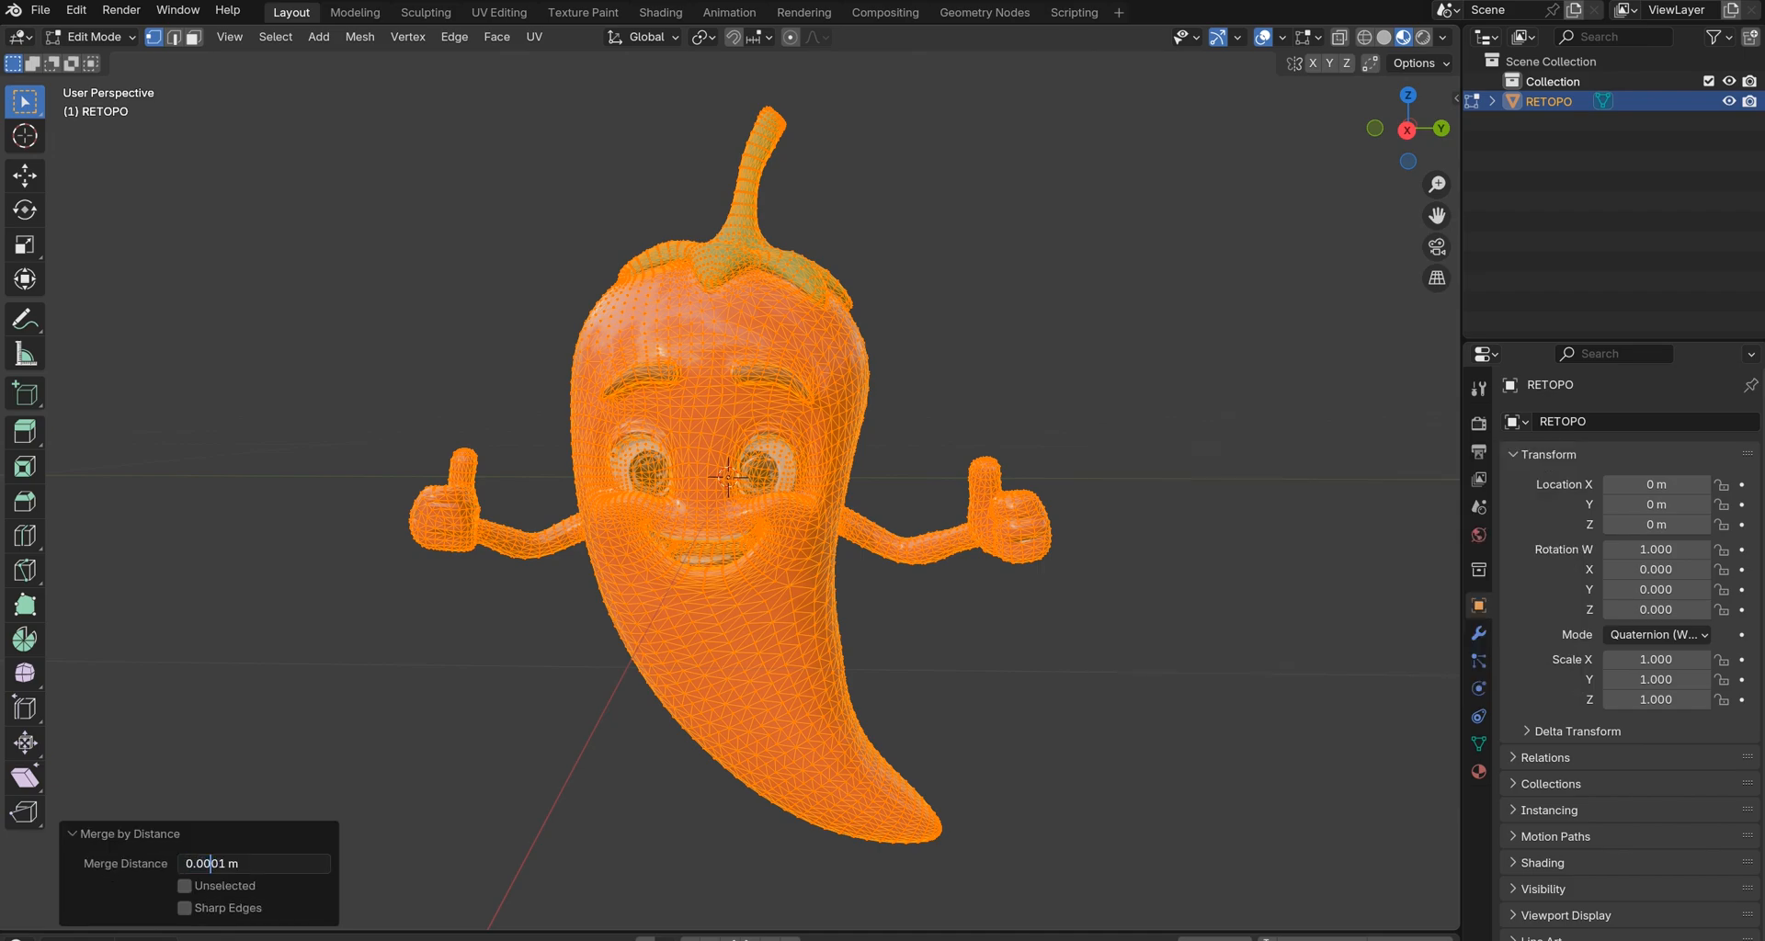
pyautogui.write('0')
pyautogui.press('Return')
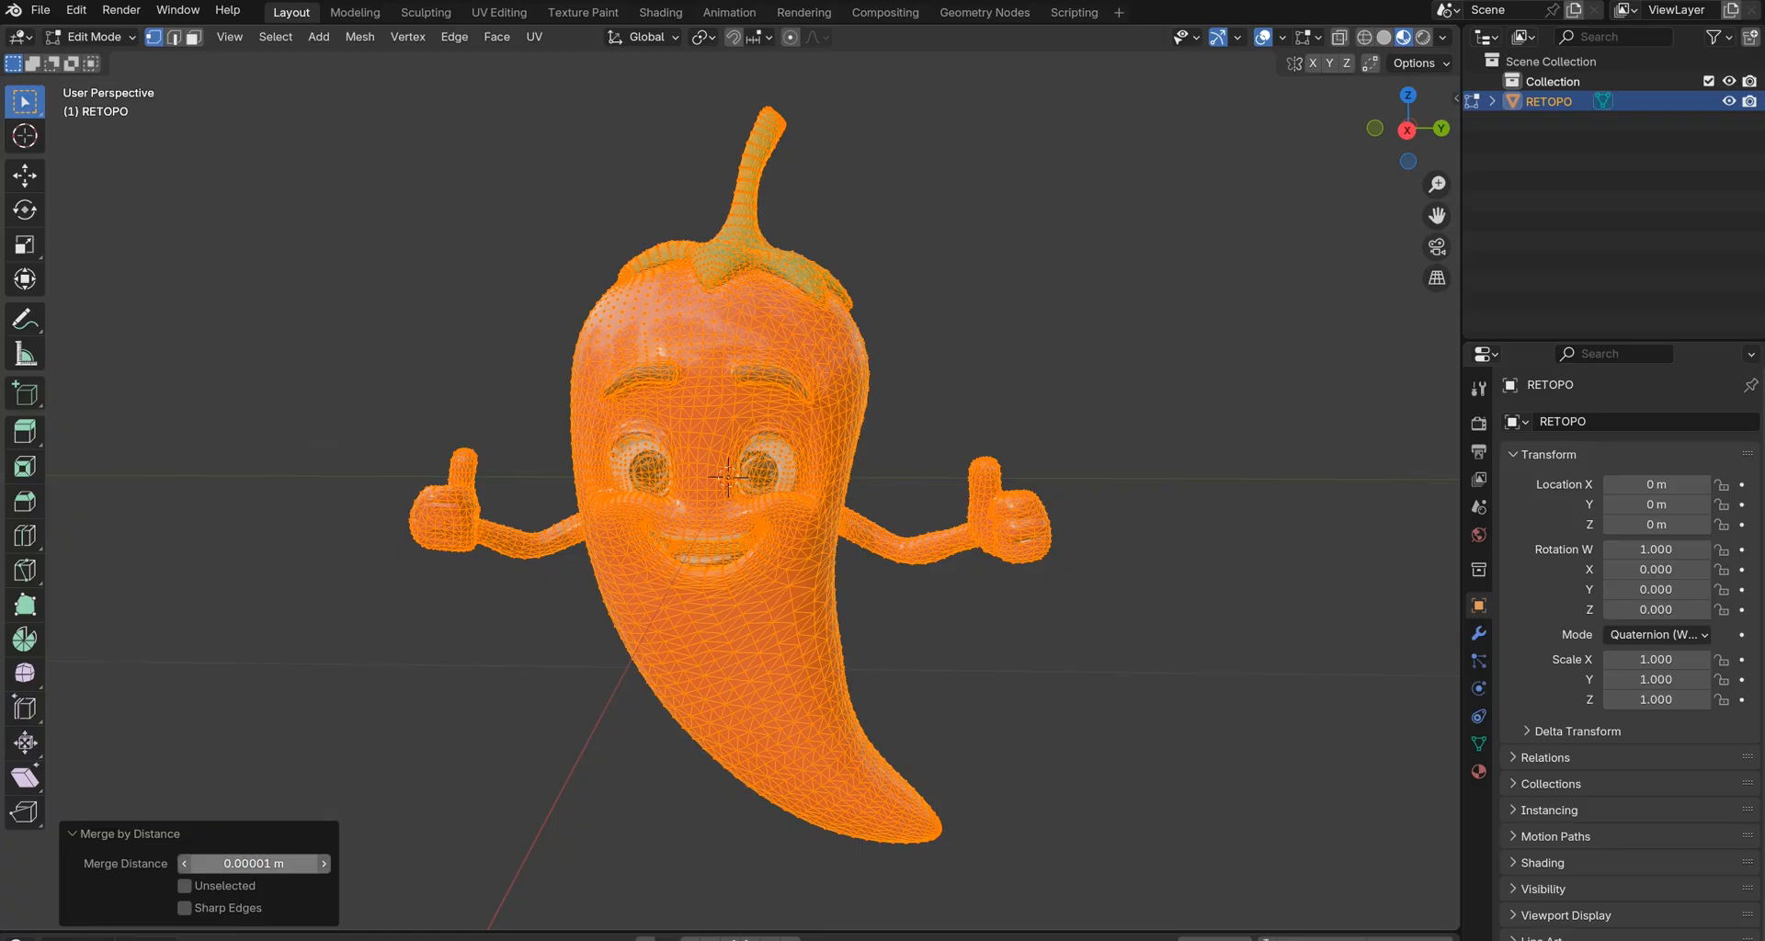
# Inspect the merged result from the side, then reselect the whole mesh in edit mode.
pyautogui.press('Tab')
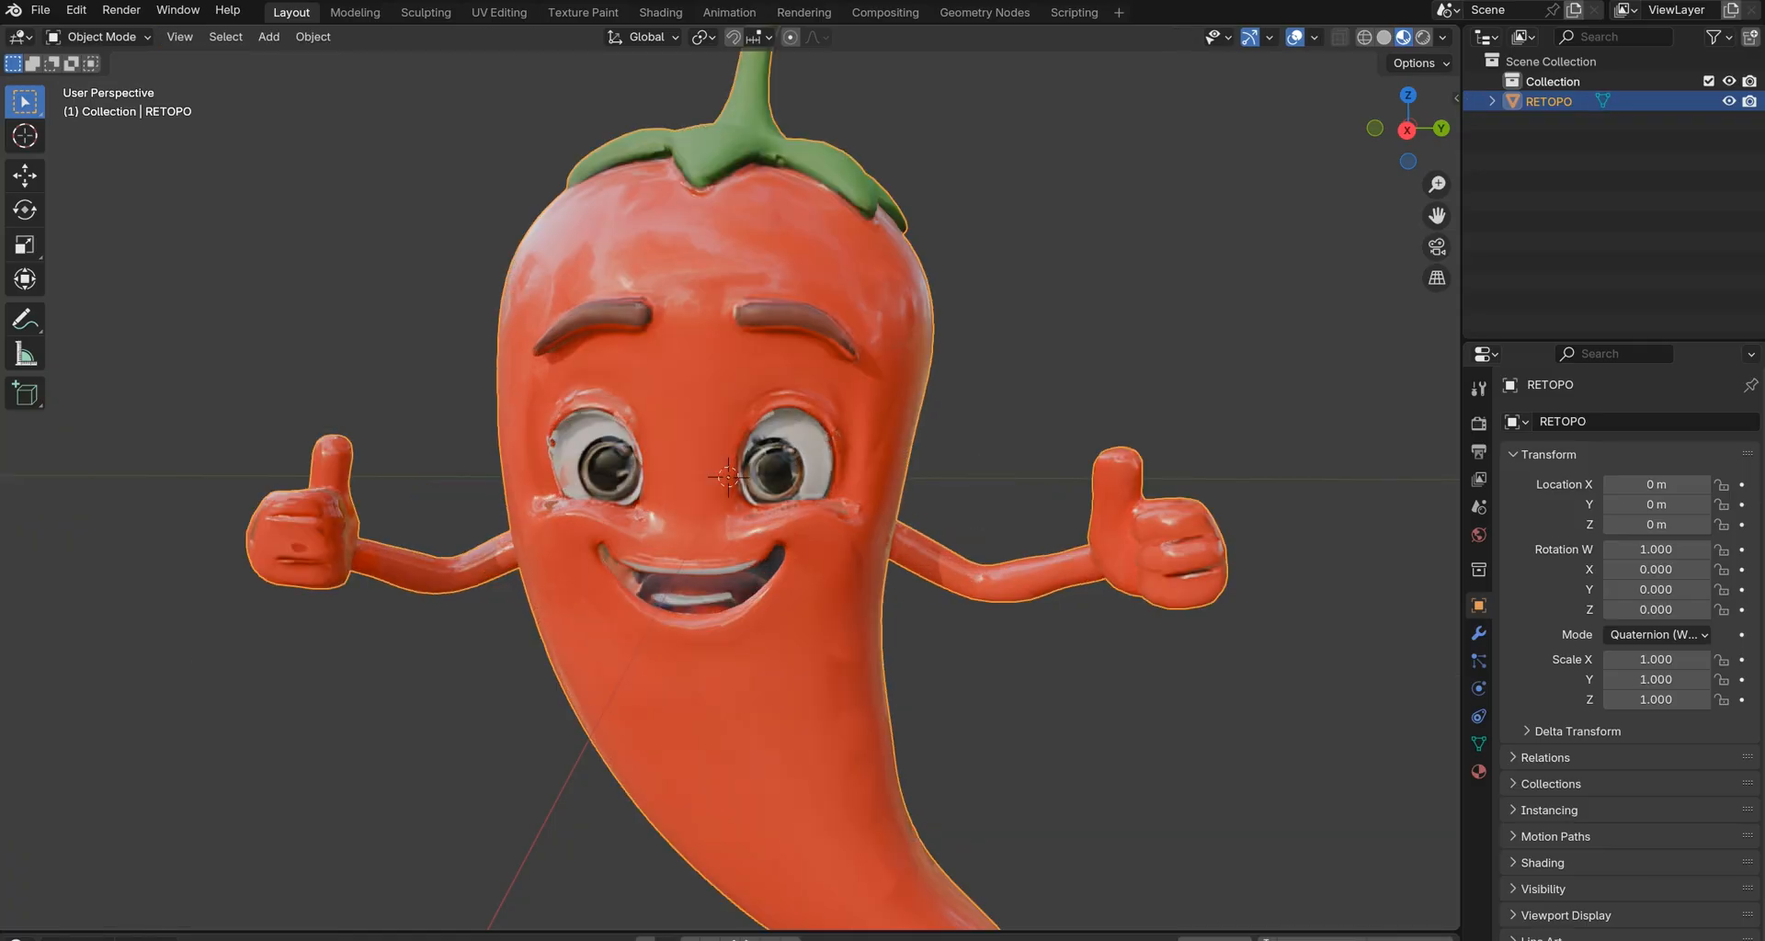
pyautogui.scroll(3, 731, 476)
pyautogui.scroll(-2, 731, 476)
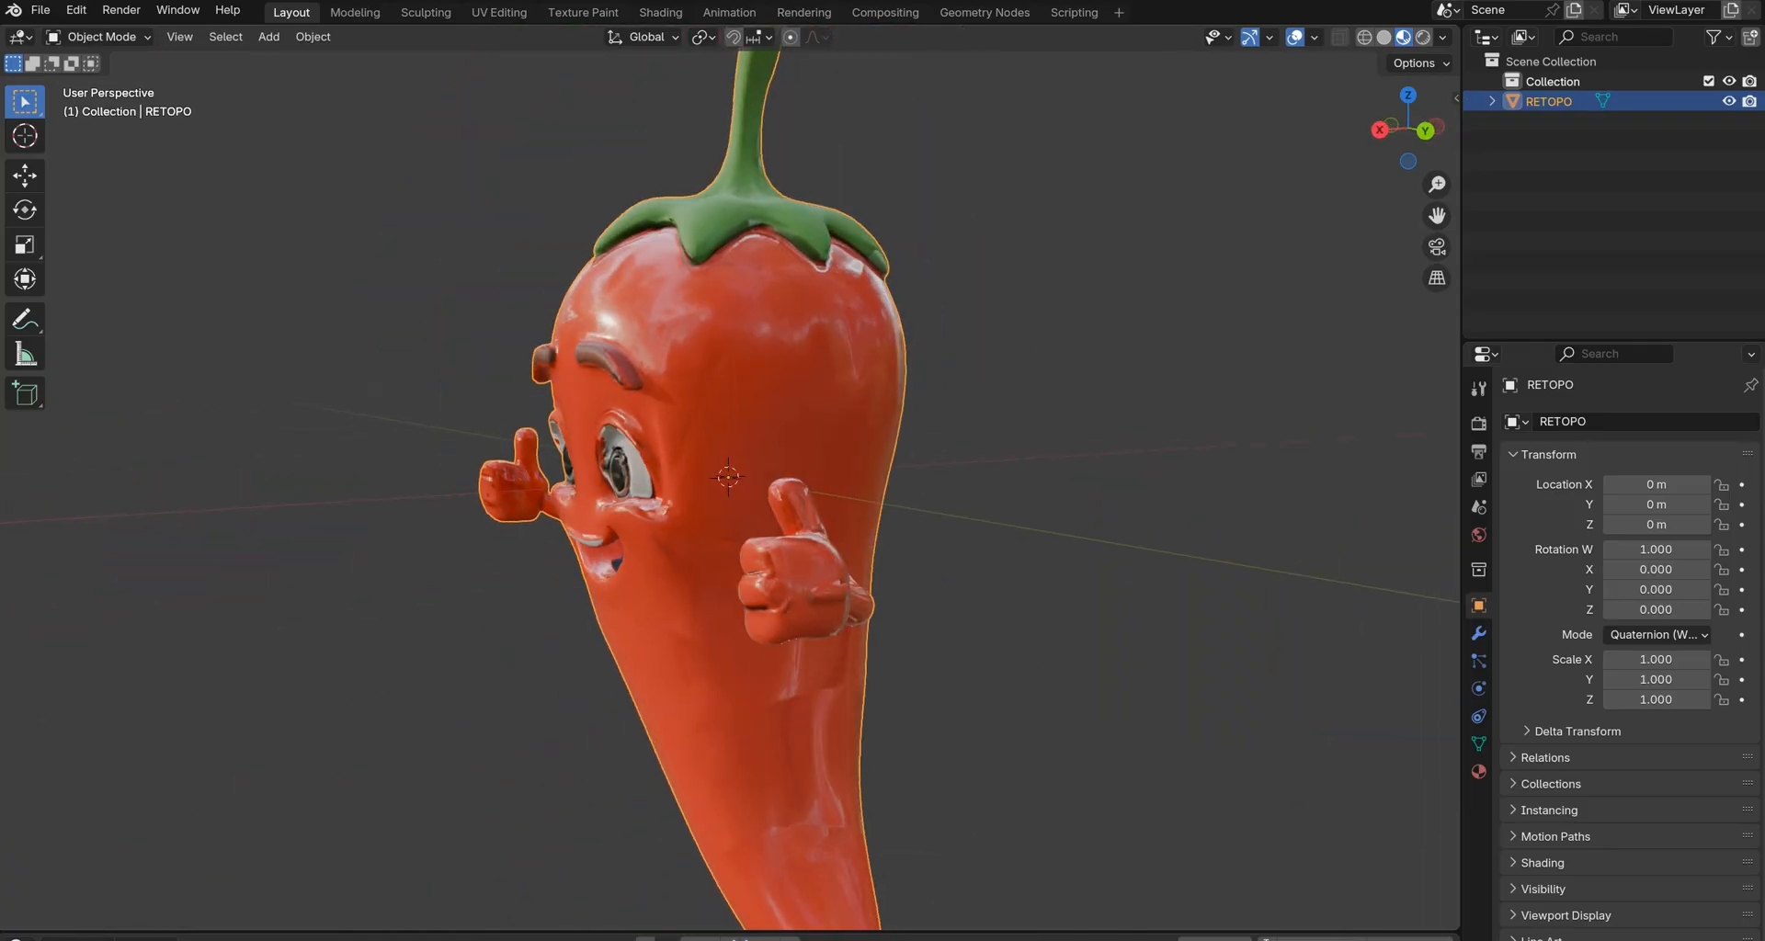
pyautogui.scroll(-3, 728, 474)
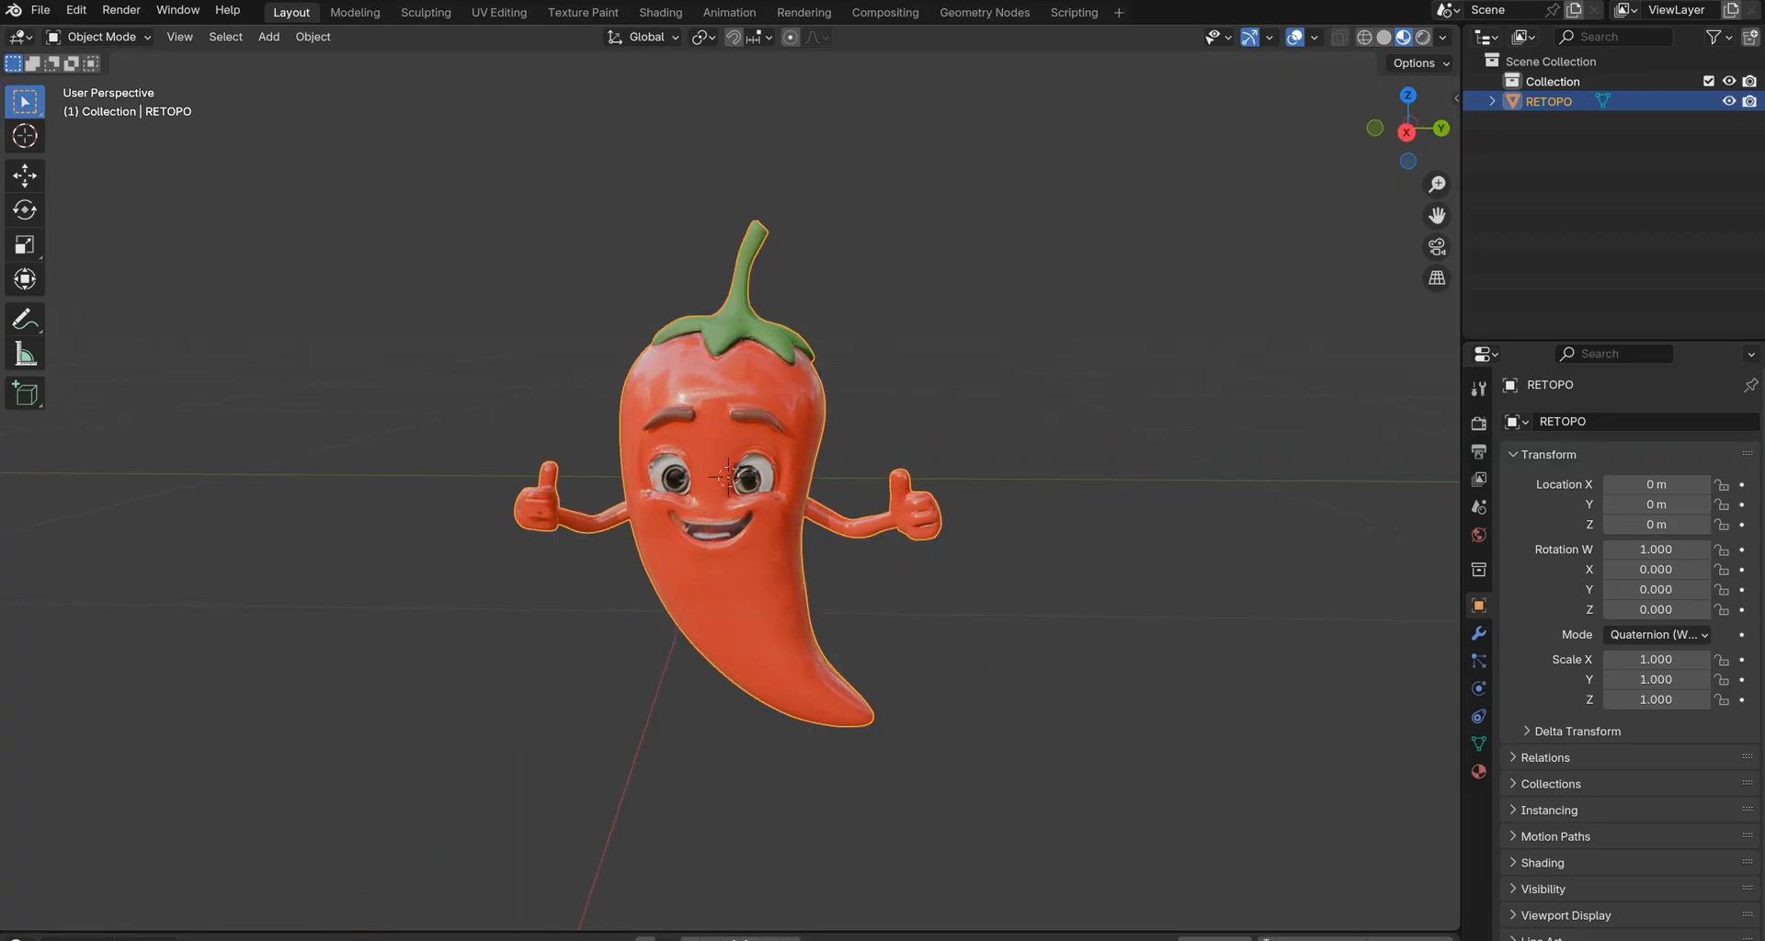
pyautogui.moveTo(731, 552)
pyautogui.mouseDown(button='middle')
pyautogui.moveTo(855, 552)
pyautogui.moveTo(716, 552)
pyautogui.mouseUp(button='middle')
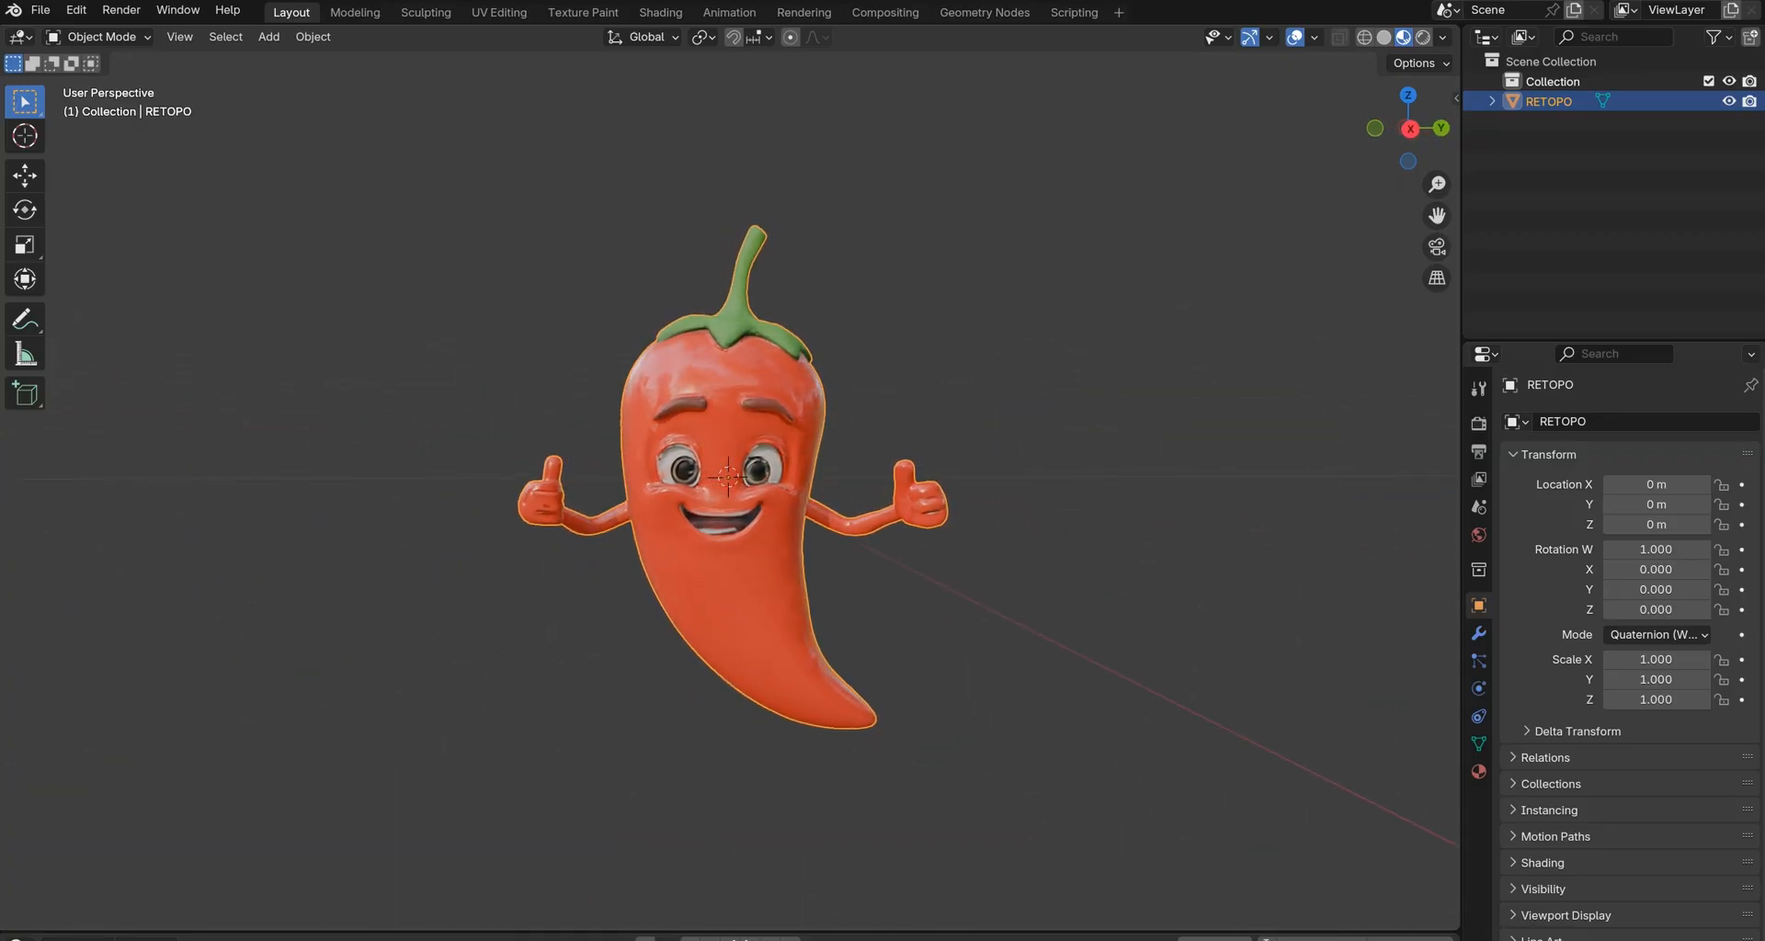
pyautogui.scroll(3, 731, 476)
pyautogui.press('Tab')
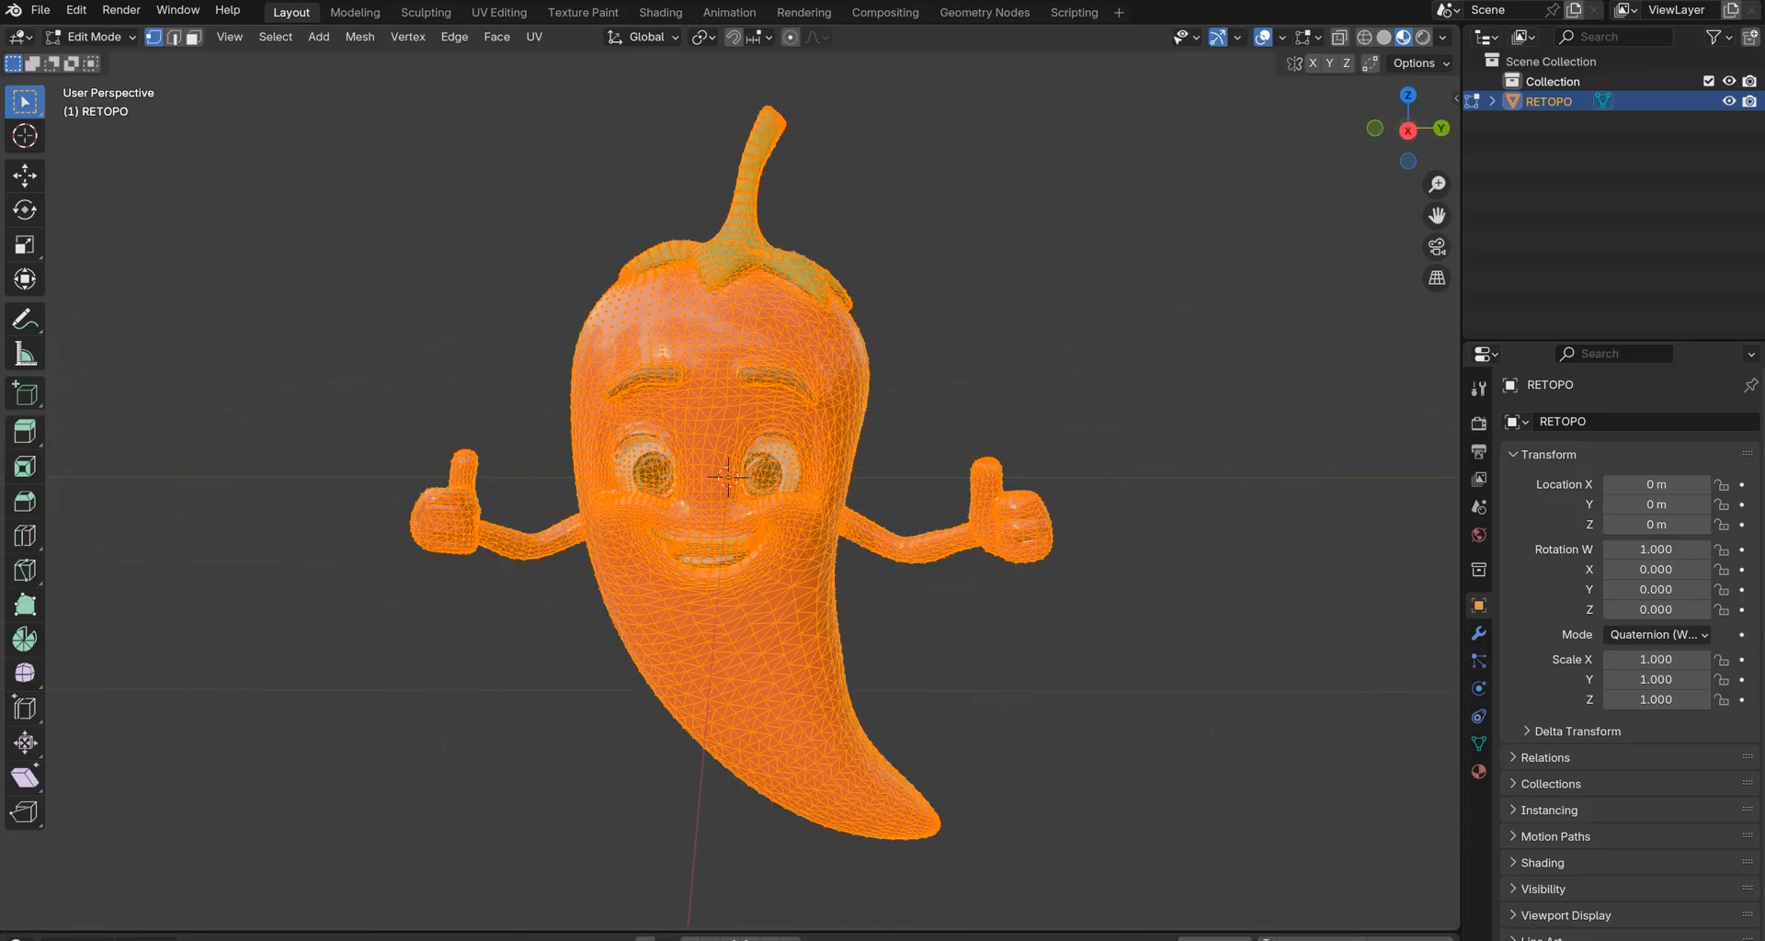
pyautogui.scroll(2, 728, 476)
pyautogui.hotkey('alt', 'a')
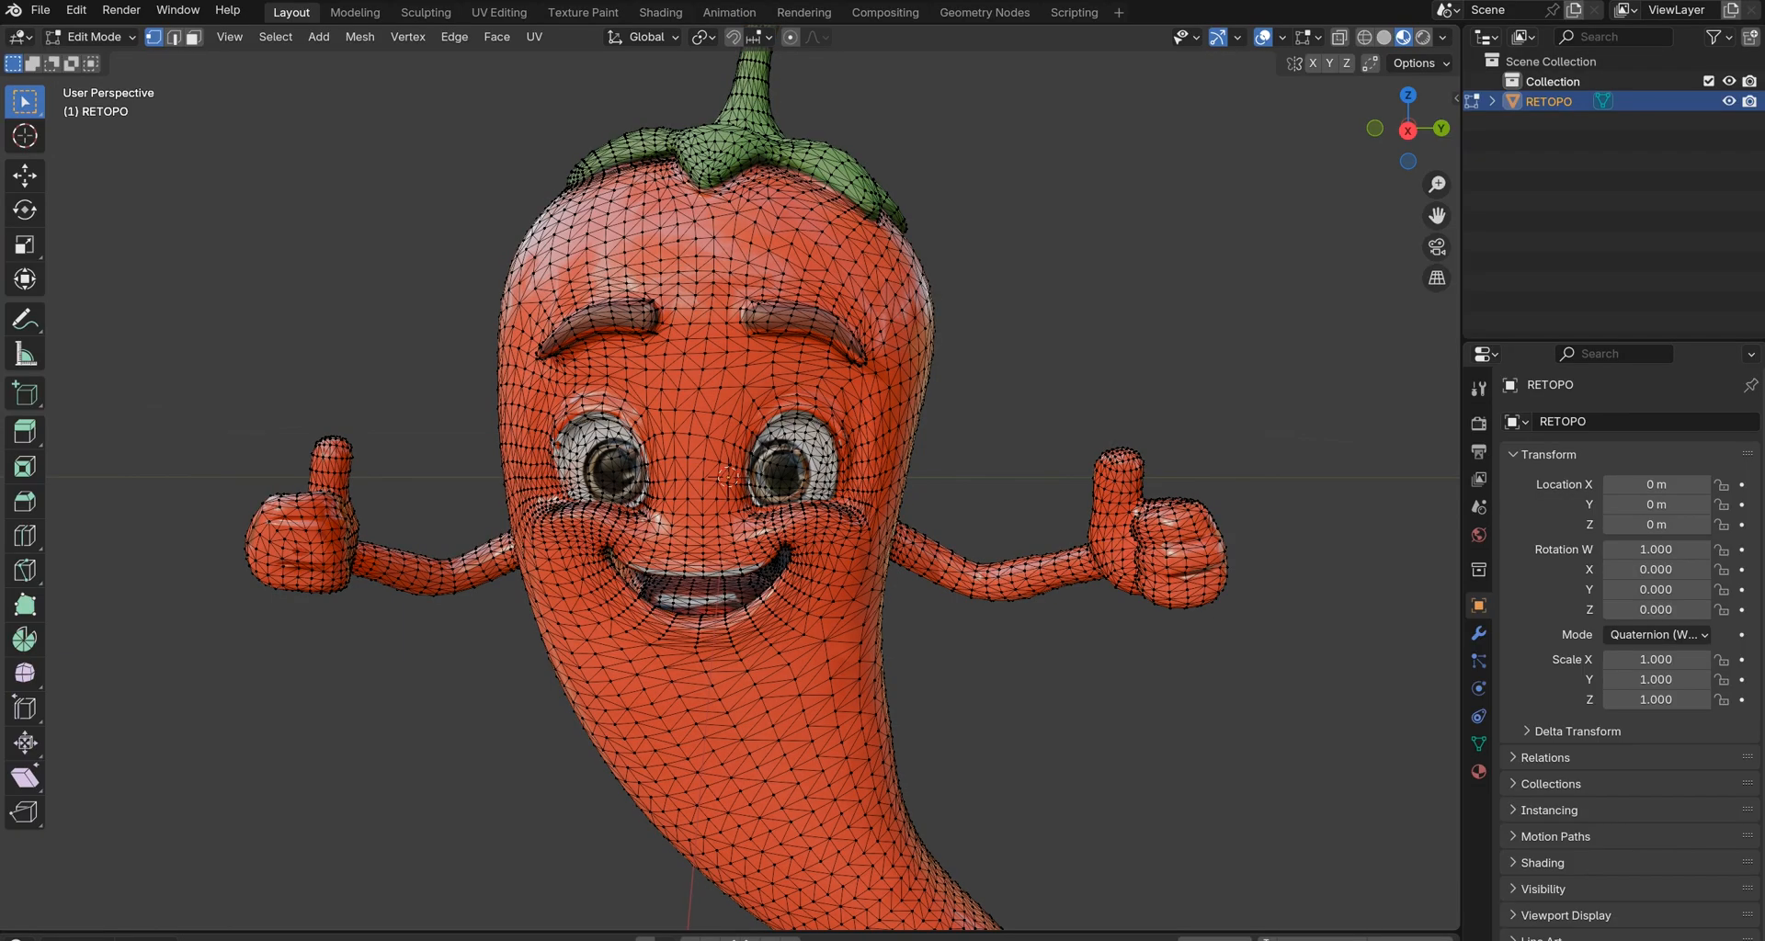
pyautogui.scroll(2, 728, 476)
pyautogui.press('a')
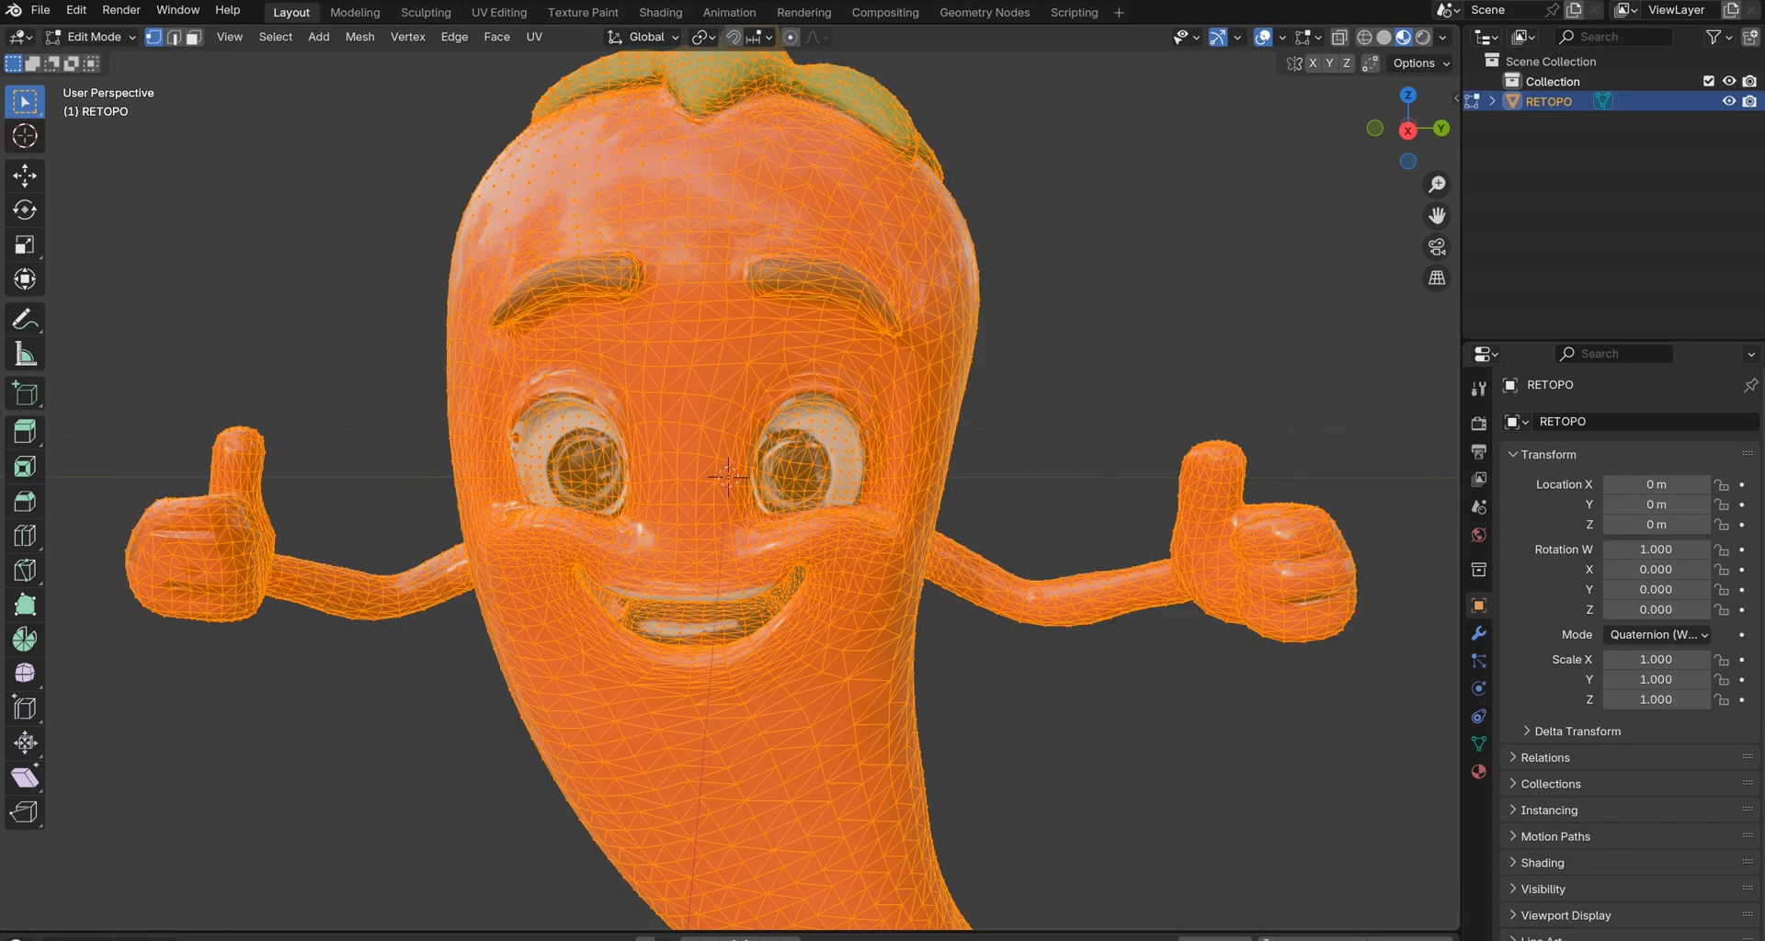
# Run Tris to Quads on the selected mesh and view the textured surface without wireframe.
pyautogui.press('F3')
pyautogui.write('tris to q')
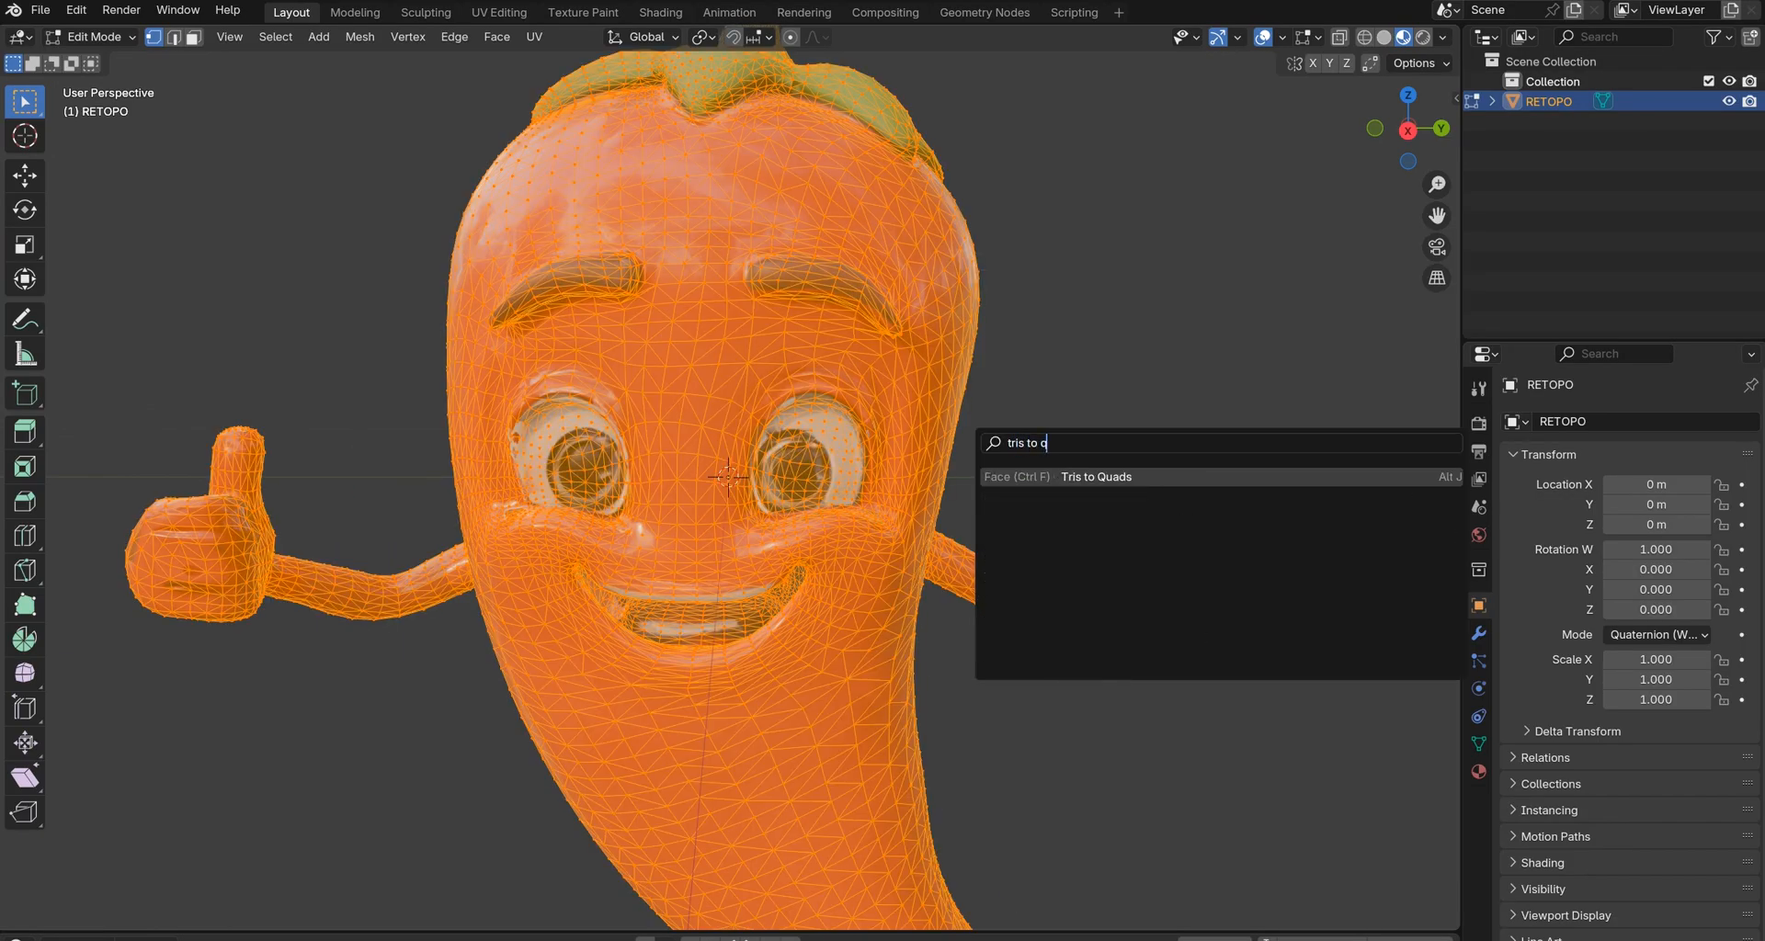
pyautogui.write('u')
pyautogui.press('Return')
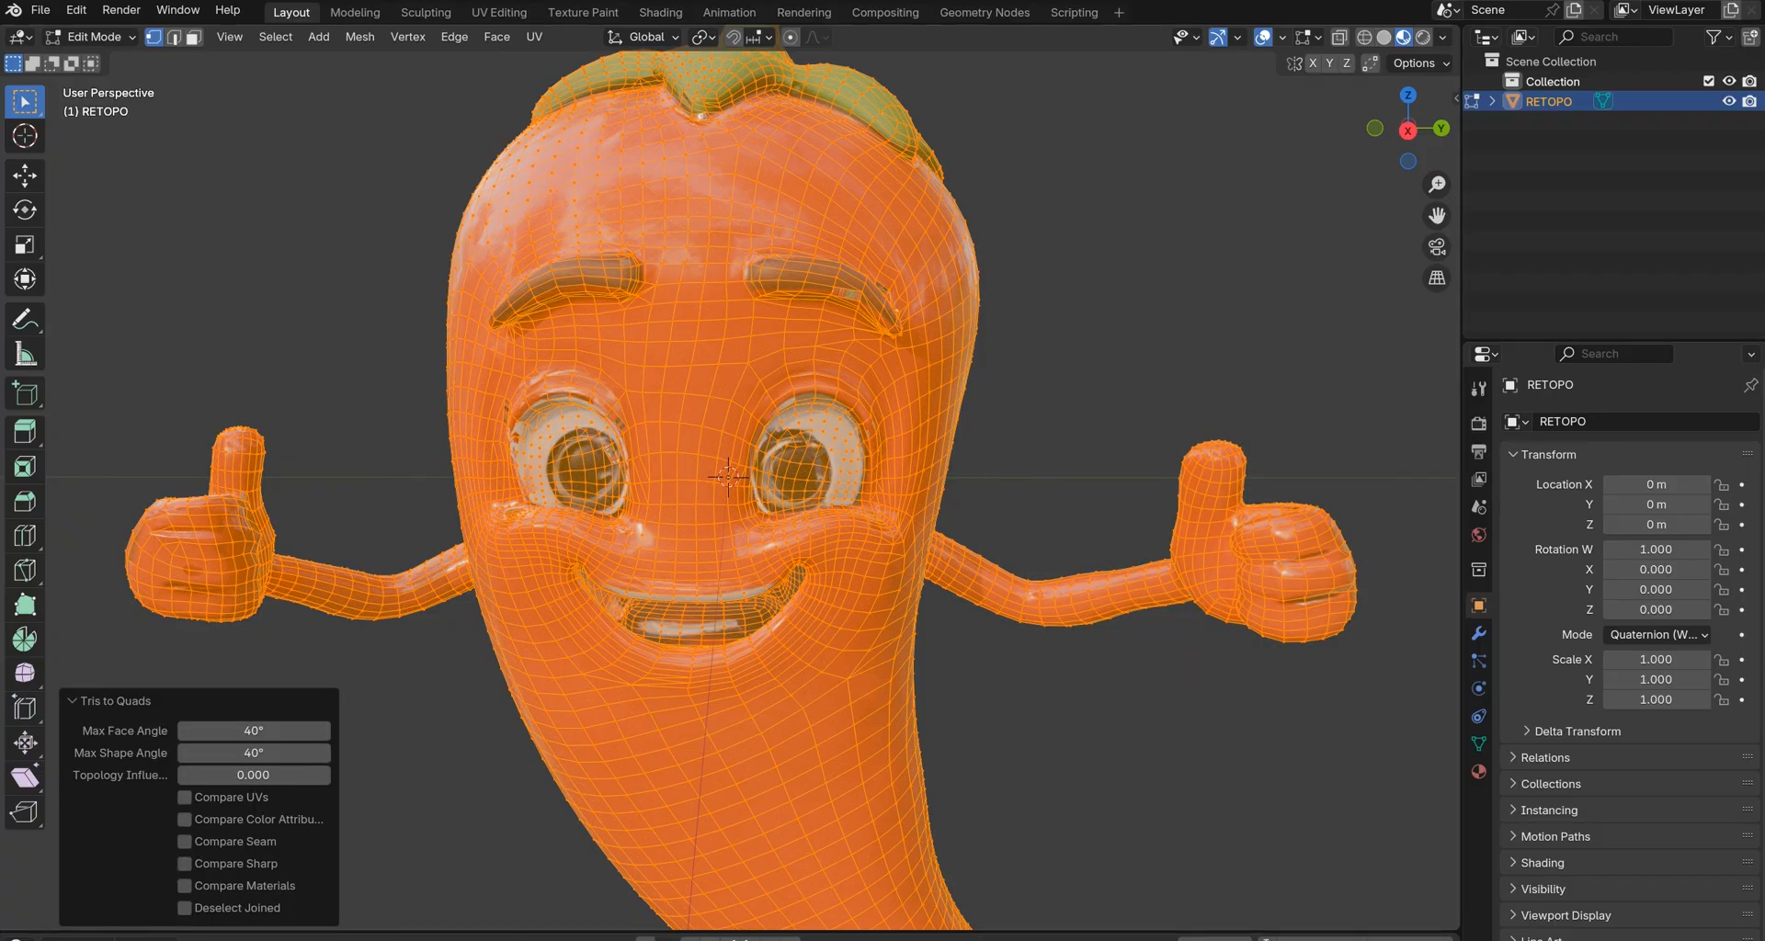
pyautogui.click(1263, 36)
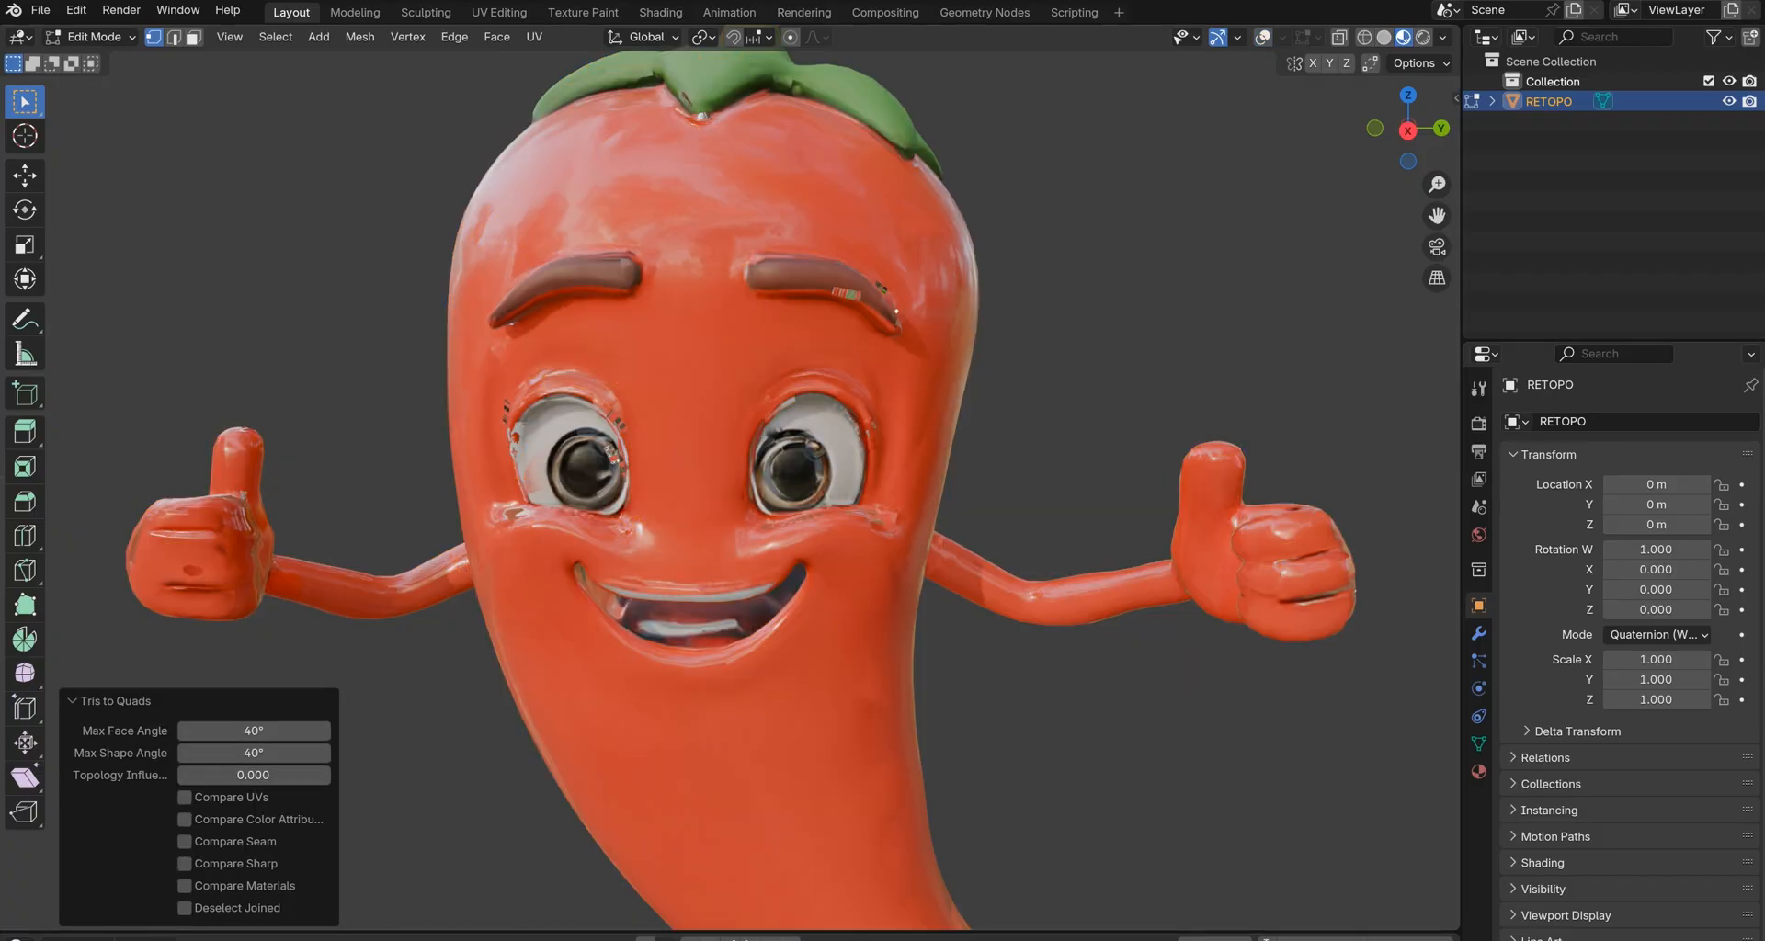
# Enable Compare UVs, Color Attributes, Seam, Materials and Sharp, then show the wireframe to inspect the quads.
pyautogui.click(185, 798)
pyautogui.click(185, 820)
pyautogui.click(184, 842)
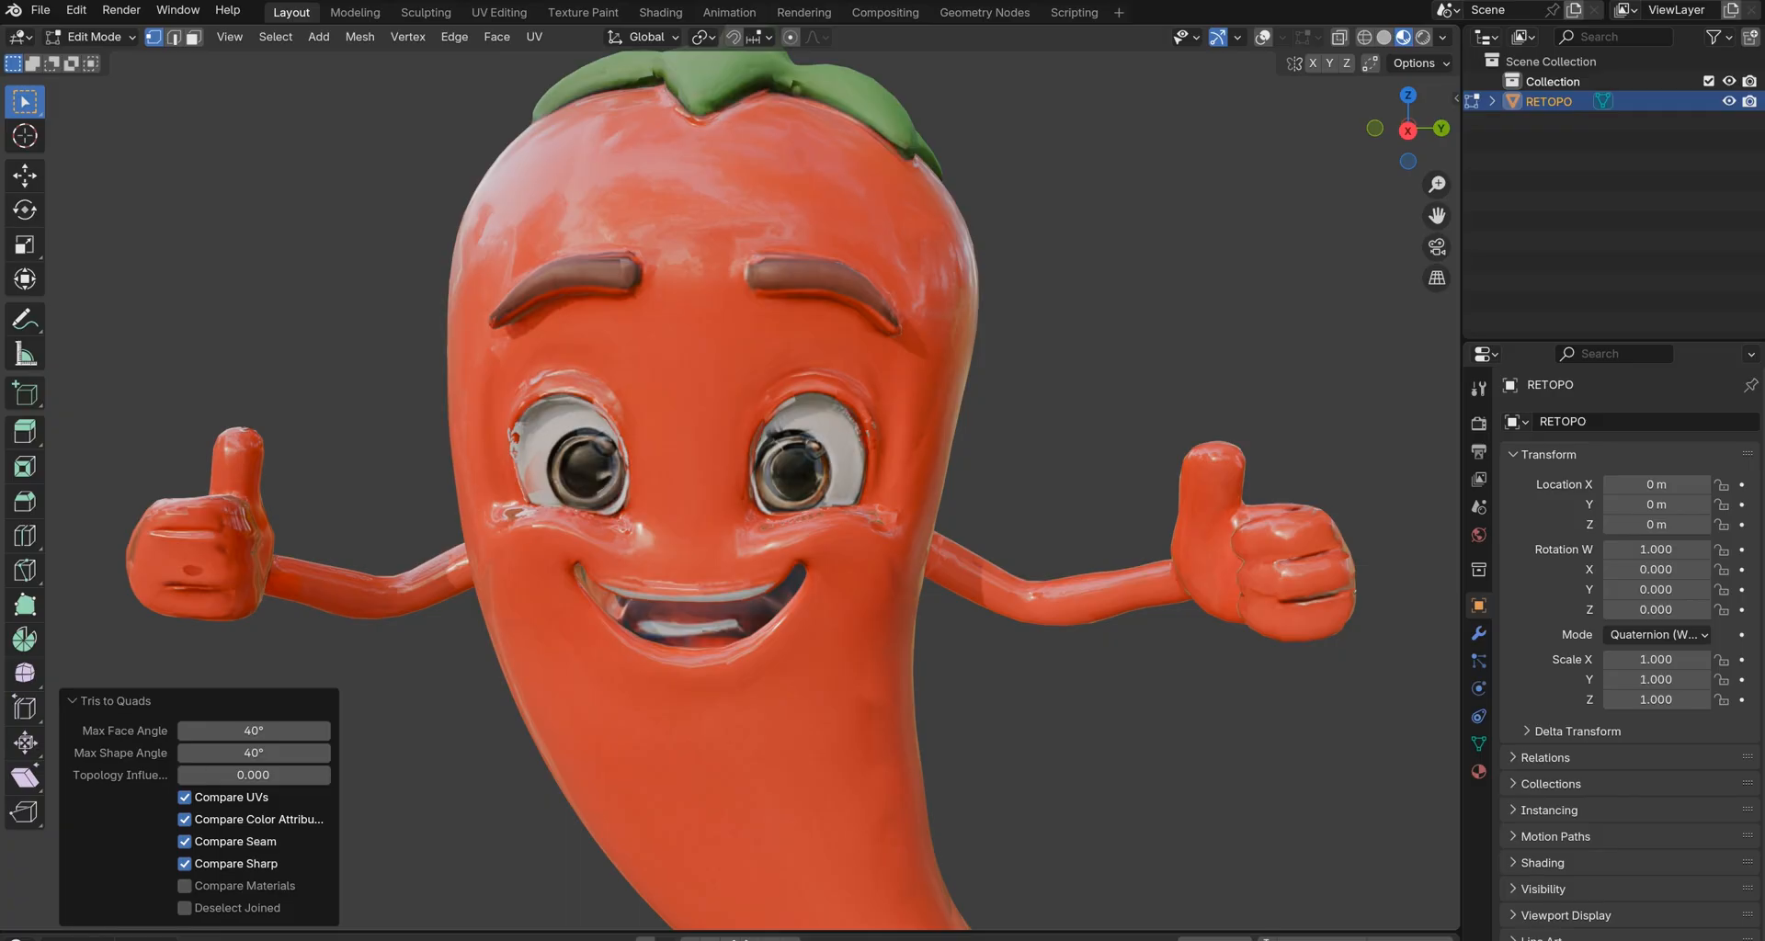
pyautogui.click(184, 886)
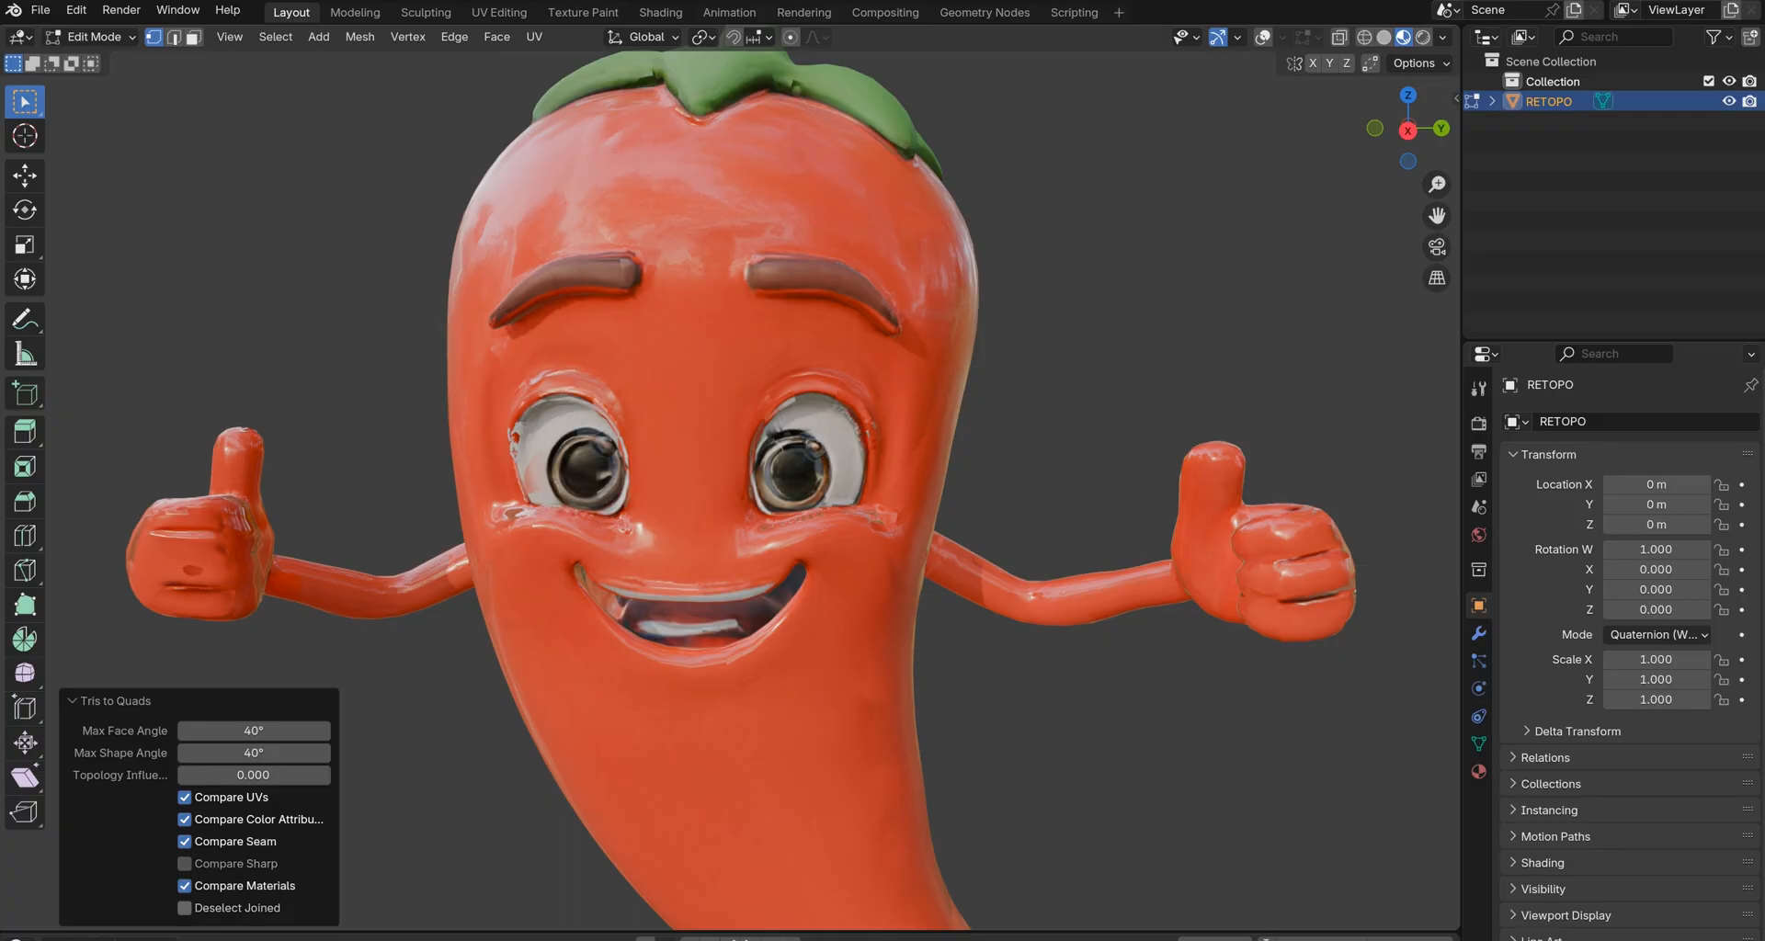
pyautogui.click(184, 864)
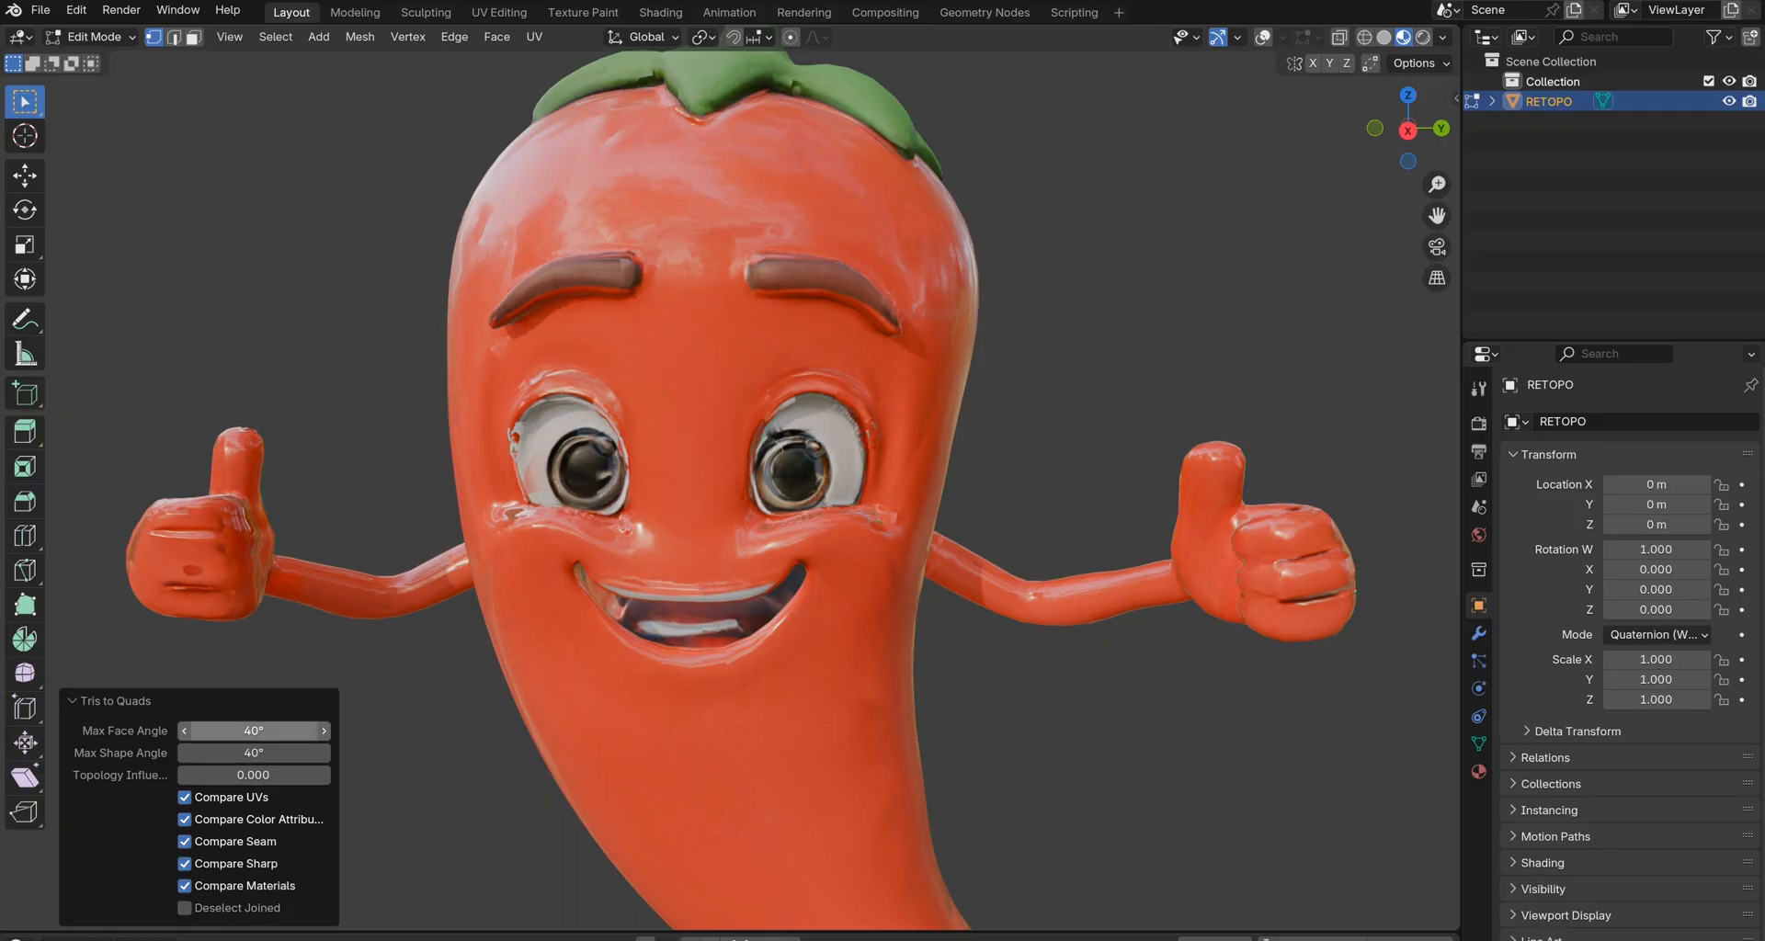
pyautogui.click(1263, 38)
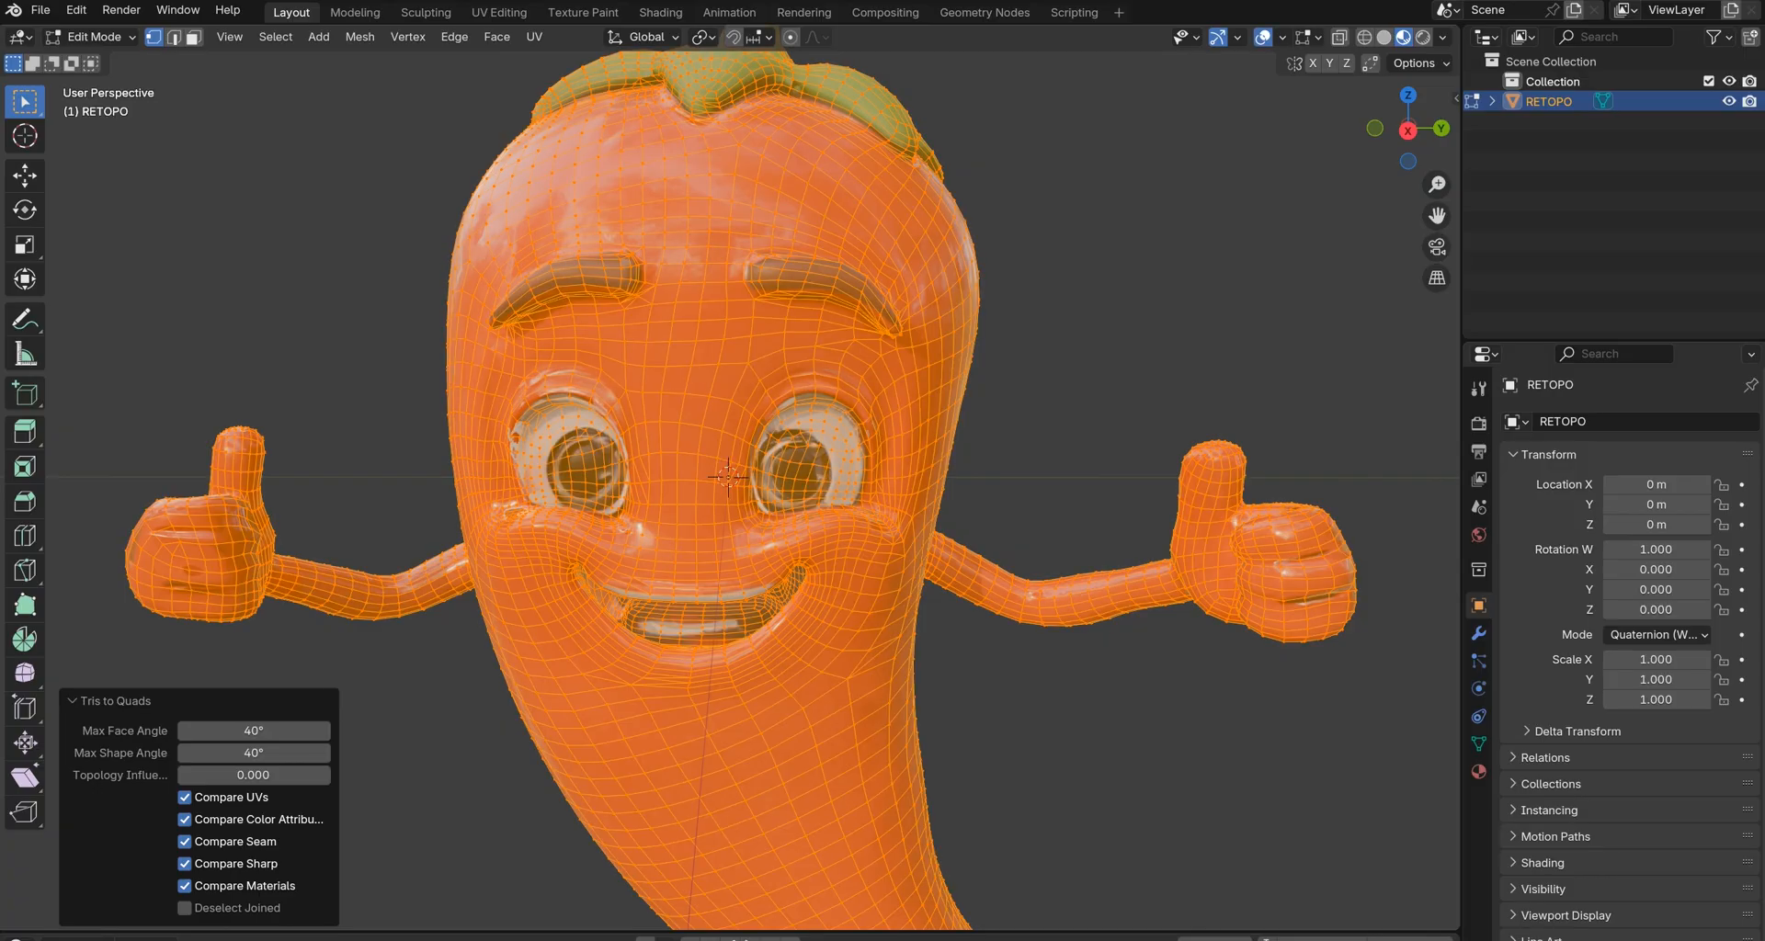
pyautogui.click(1263, 38)
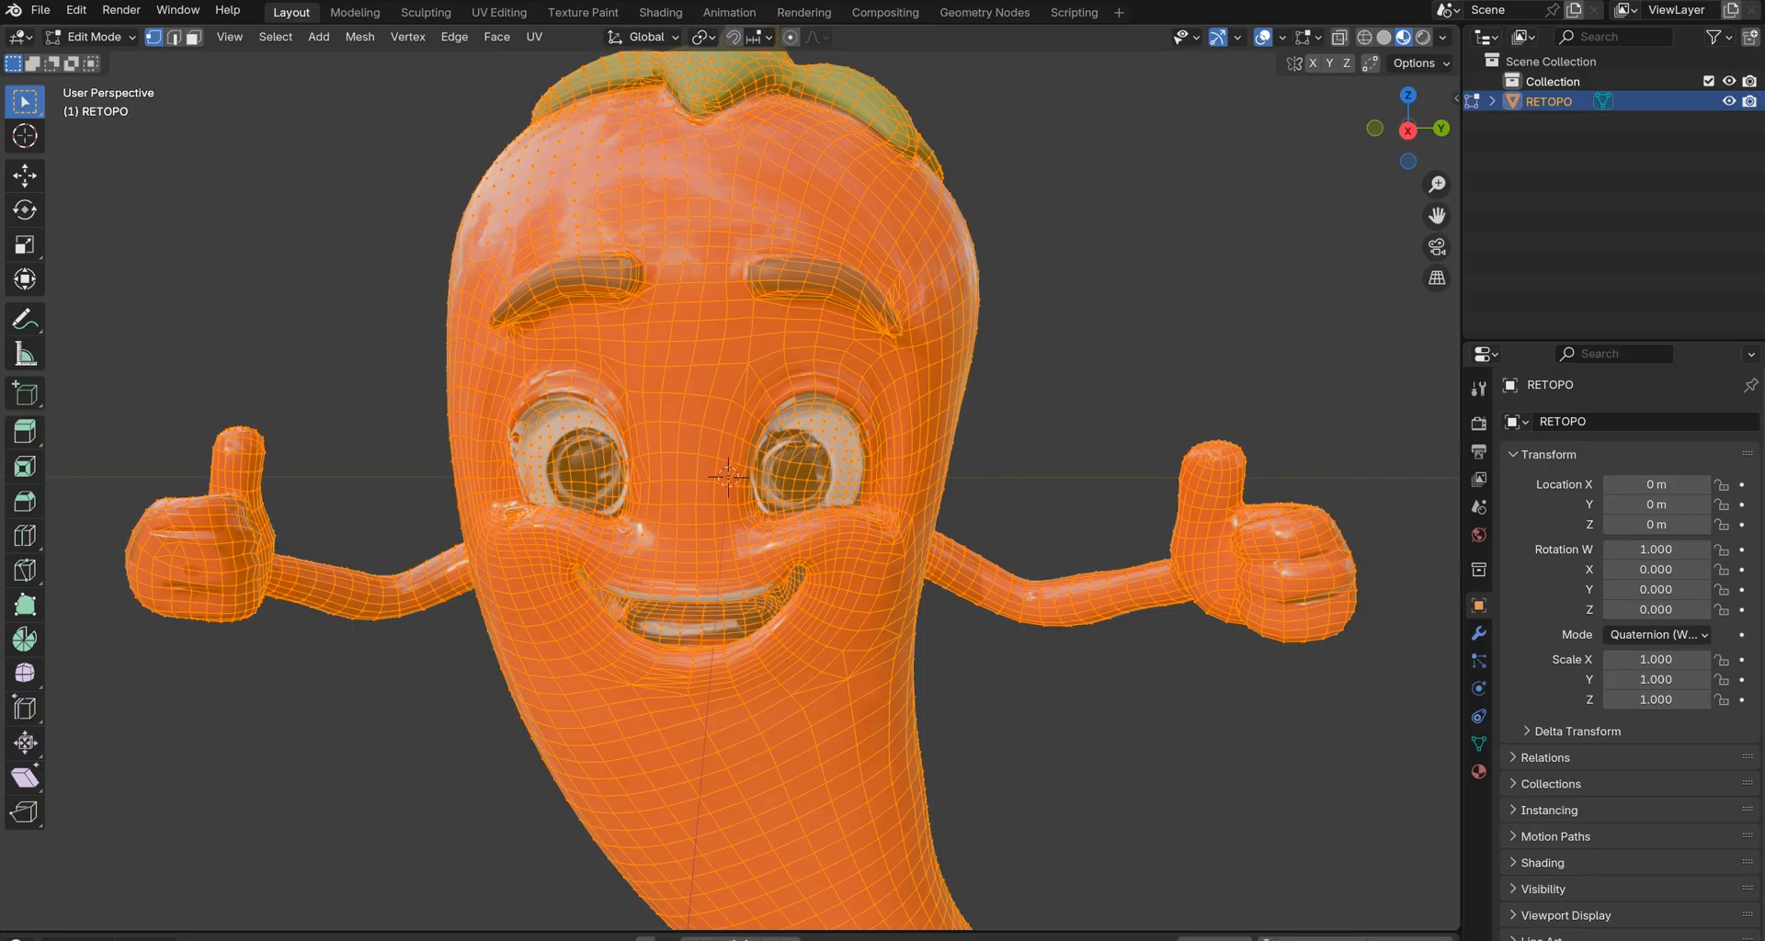
pyautogui.hotkey('alt', 'a')
pyautogui.scroll(-5, 728, 476)
pyautogui.scroll(-2, 728, 476)
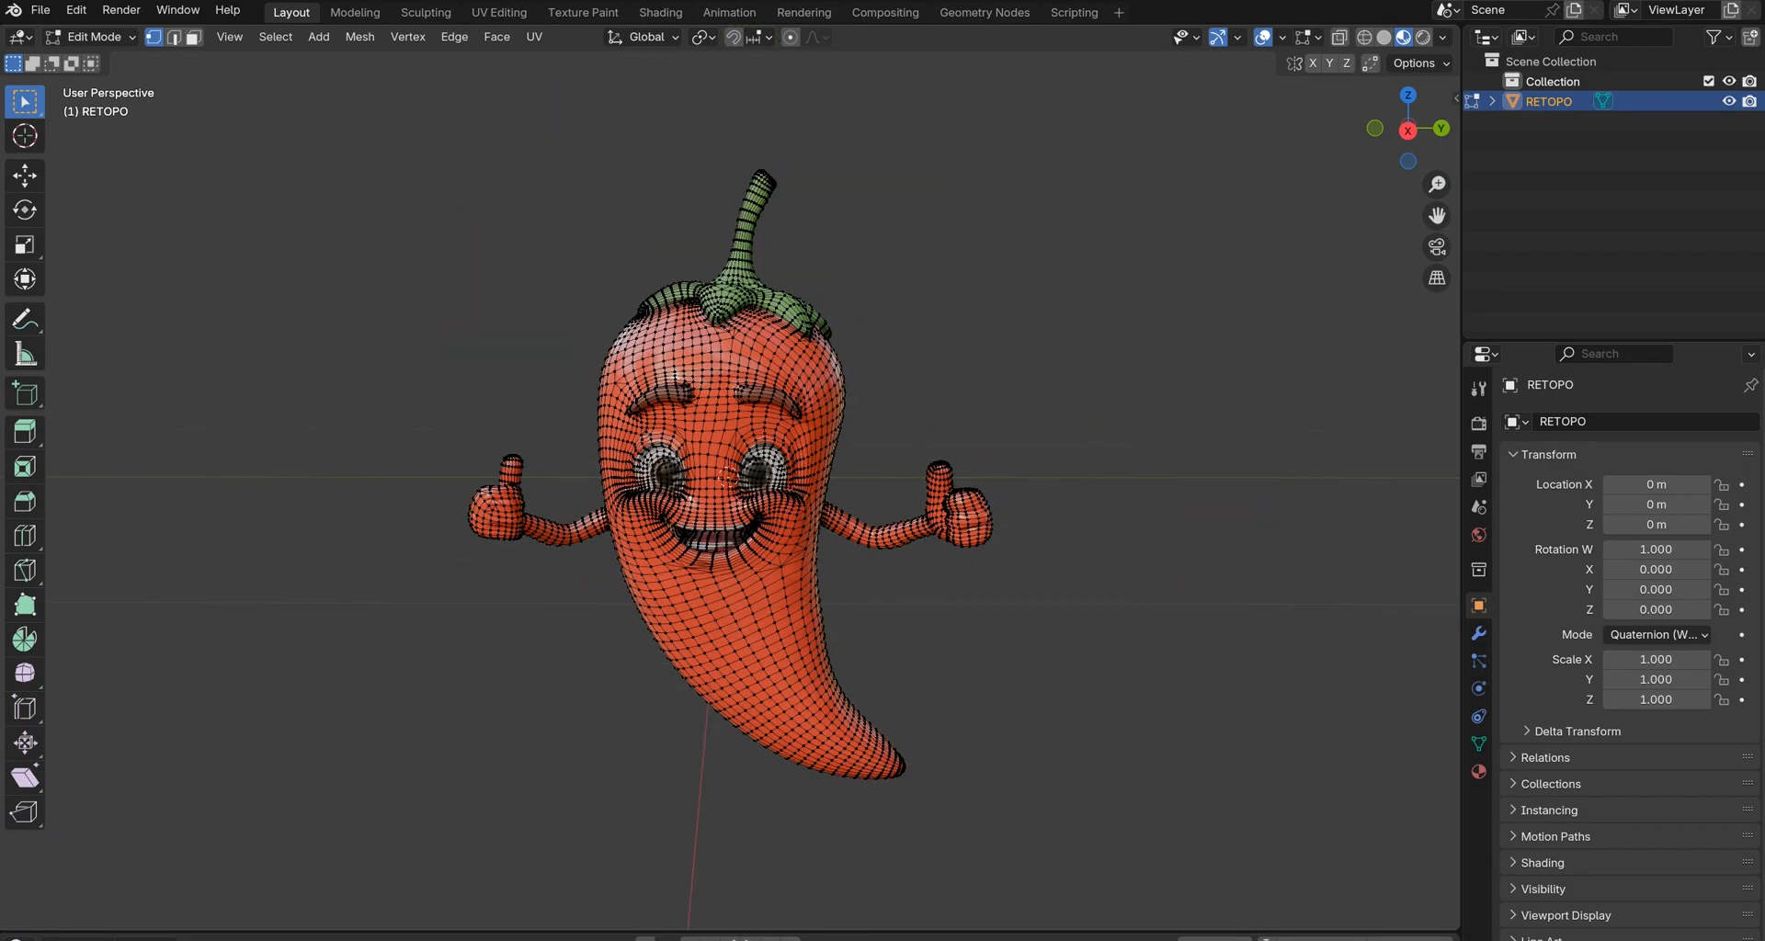
# Return to object mode with the pepper deselected and viewport overlays hidden for a clean view.
pyautogui.moveTo(728, 476)
pyautogui.mouseDown(button='middle')
pyautogui.moveTo(827, 469)
pyautogui.moveTo(551, 476)
pyautogui.mouseUp(button='middle')
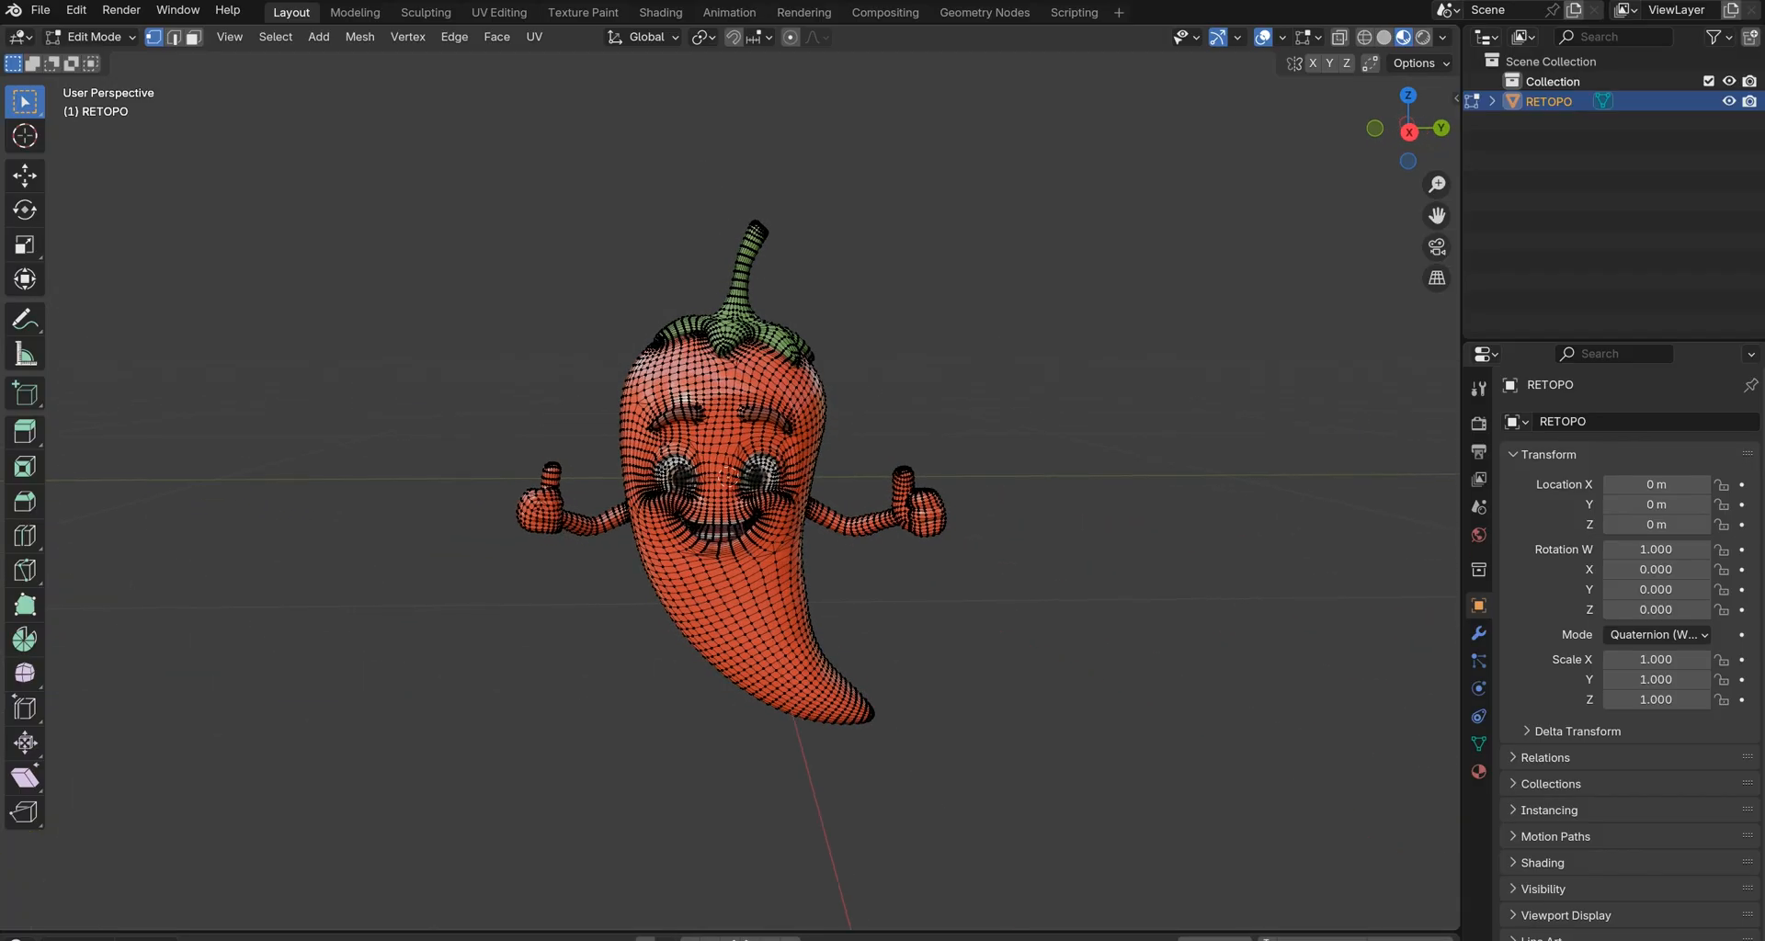
pyautogui.scroll(4, 728, 476)
pyautogui.scroll(-1, 728, 476)
pyautogui.scroll(-2, 728, 476)
pyautogui.press('Tab')
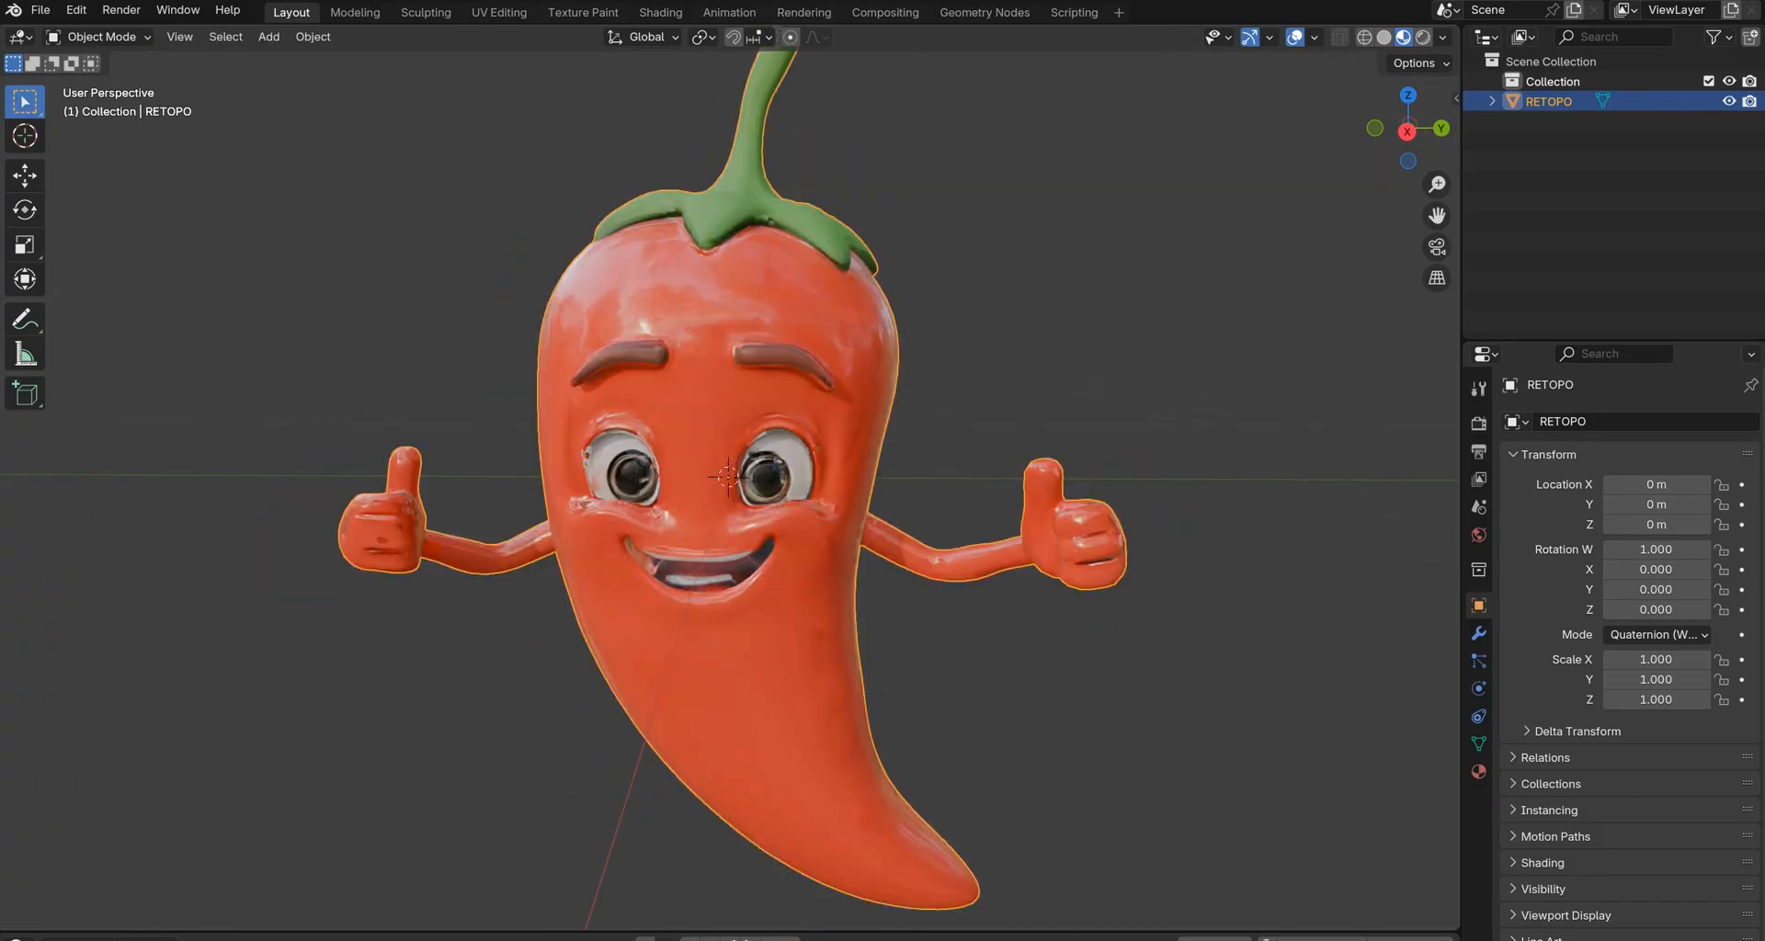
pyautogui.hotkey('alt', 'a')
pyautogui.scroll(-2, 727, 476)
pyautogui.hotkey('shift', 'alt', 'z')
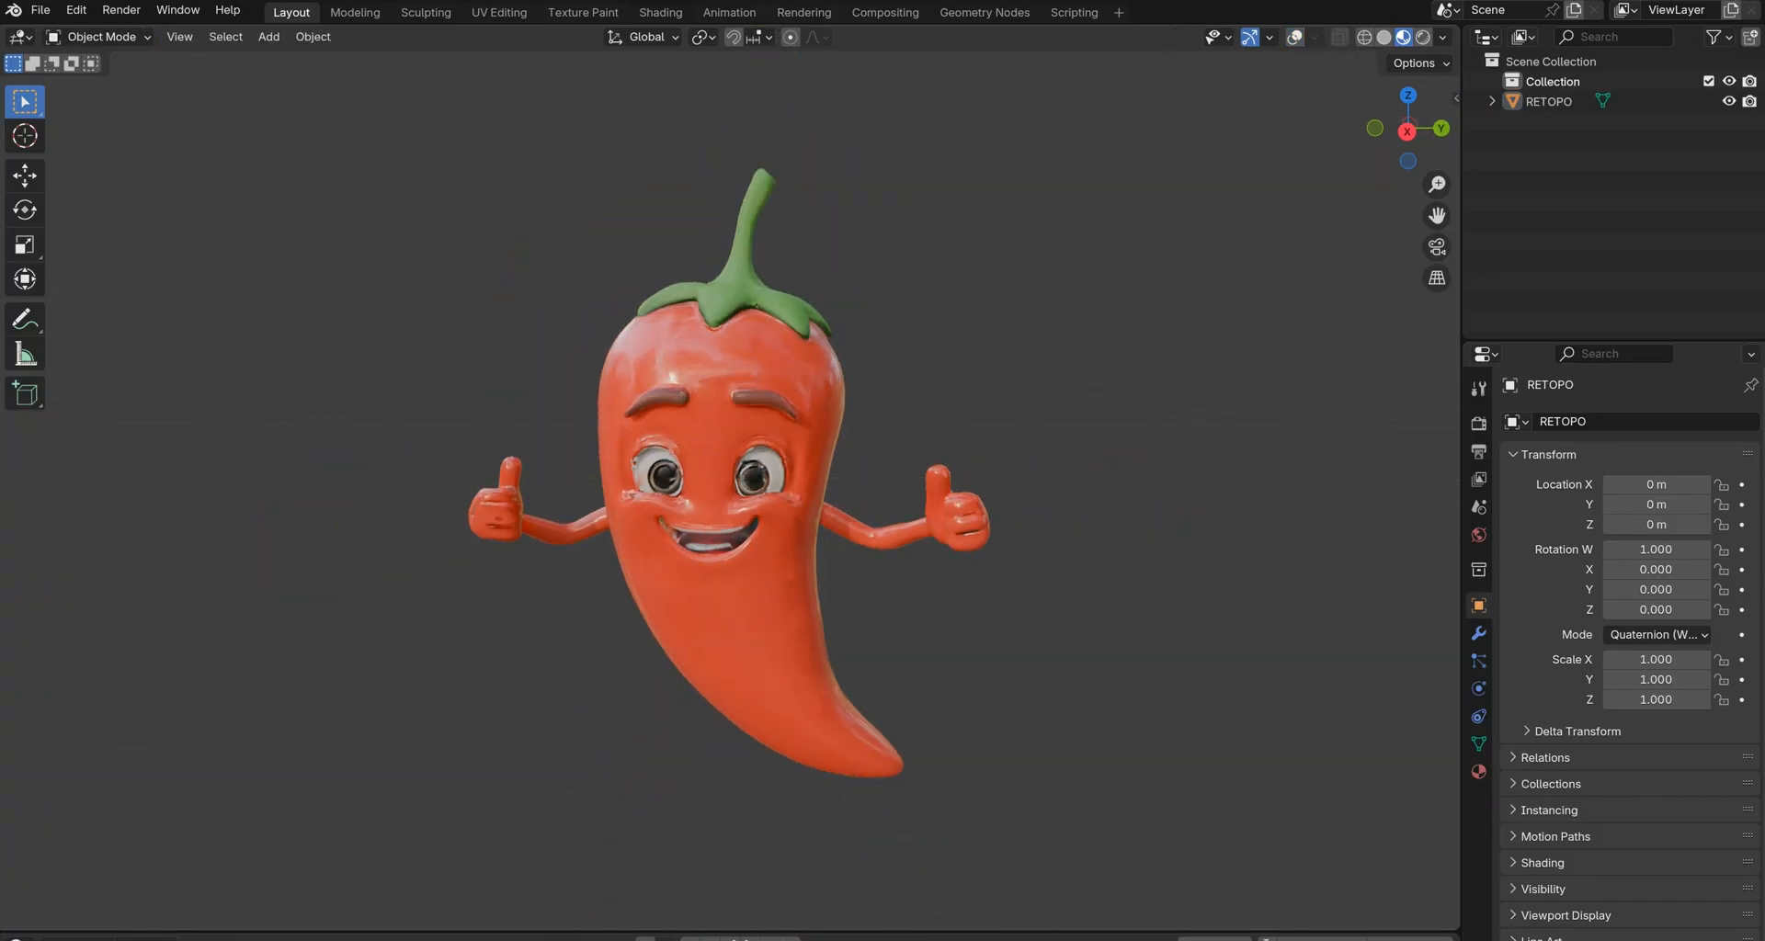
pyautogui.scroll(-2, 731, 476)
pyautogui.scroll(-2, 731, 476)
pyautogui.moveTo(731, 476); pyautogui.dragTo(759, 476, button='middle')
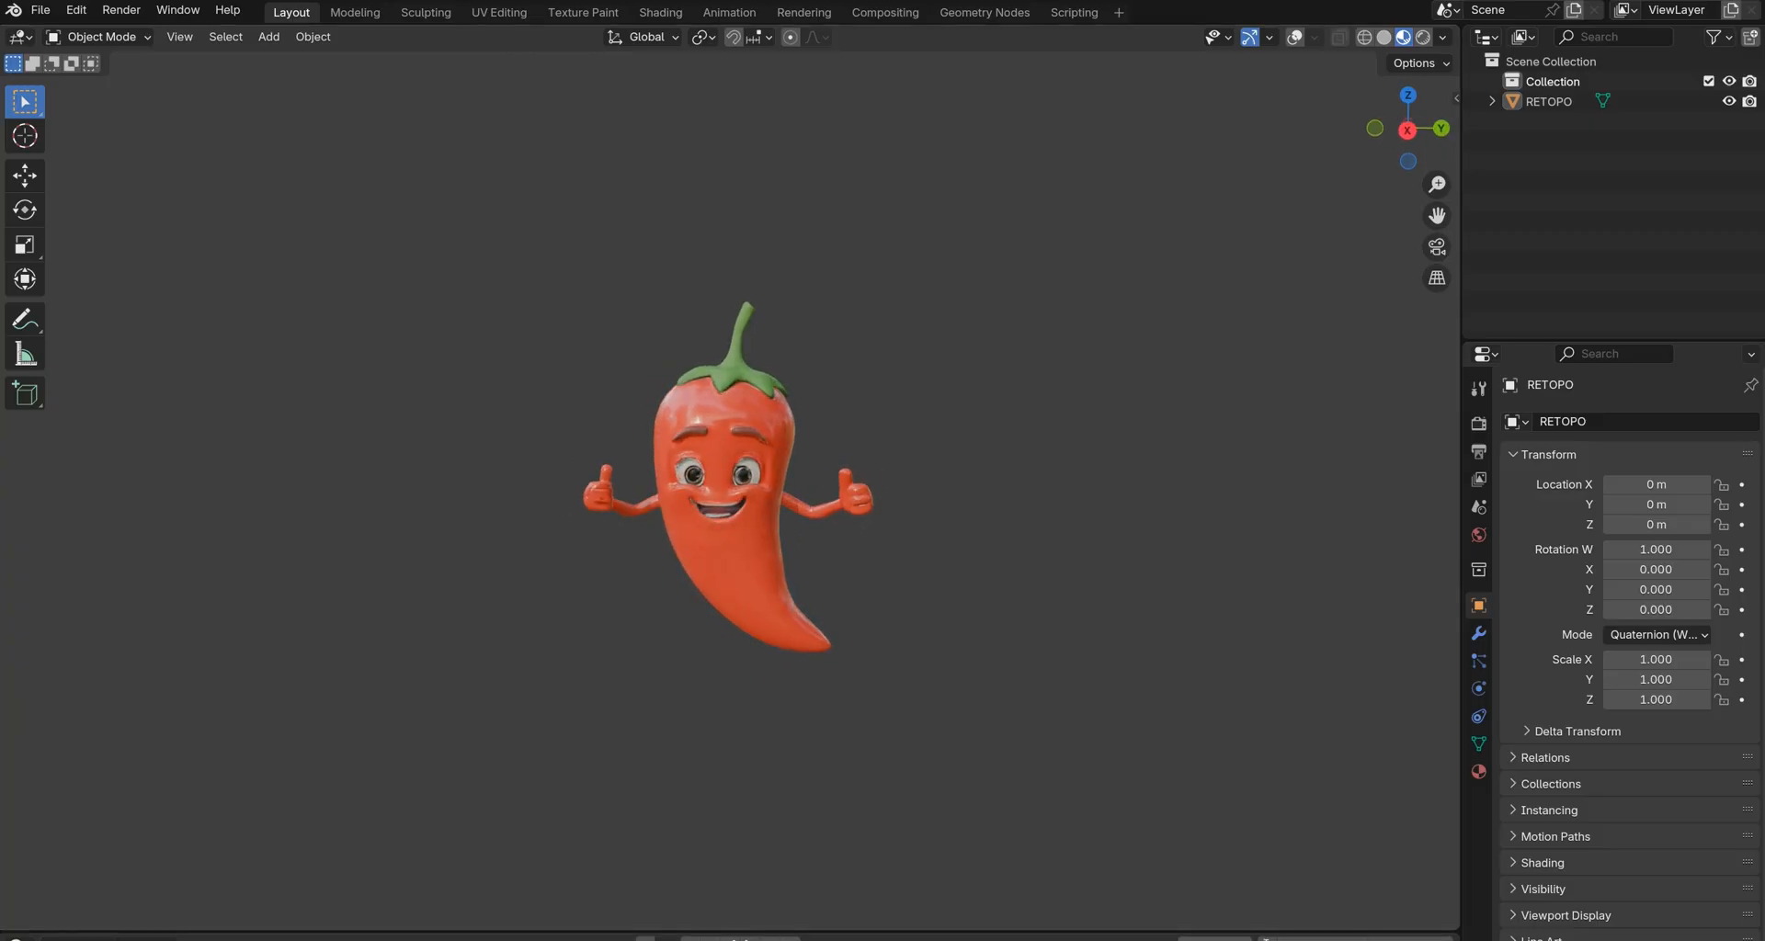